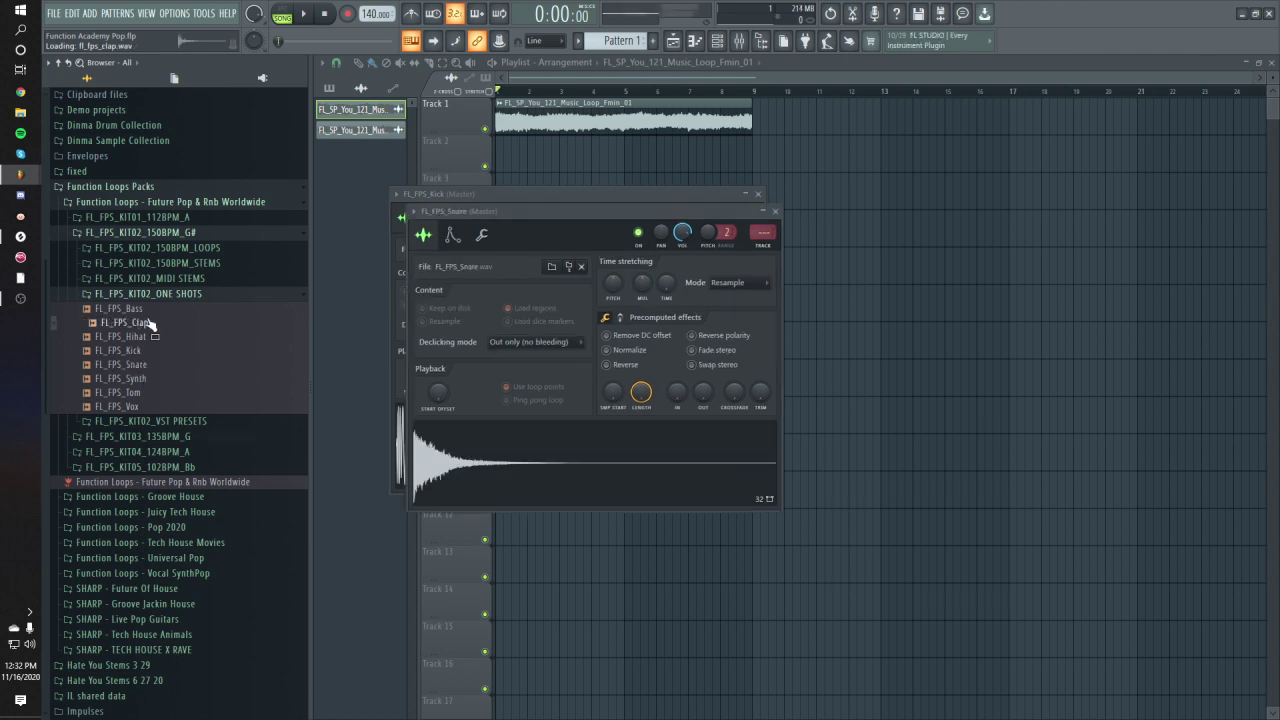
Step: Load the FL_FPS_Tom one-shot from KIT02 into a new sampler channel
{"action": "right_click", "coordinate": [145, 410]}
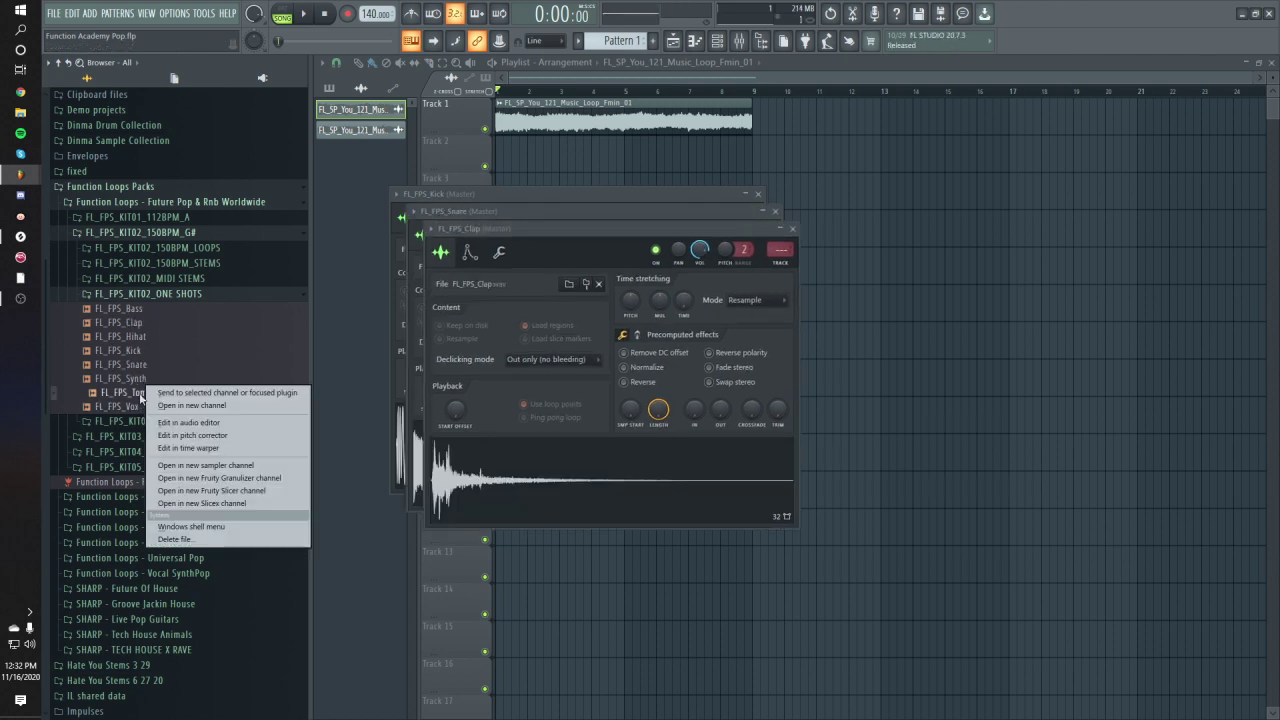
{"action": "left_click", "coordinate": [200, 460]}
Step: Browse to the FL_FPS_KIT05_ONE SHOTS folder and pick its FL_FPS_Hihat sample
{"action": "left_click", "coordinate": [140, 436]}
{"action": "left_click", "coordinate": [136, 325]}
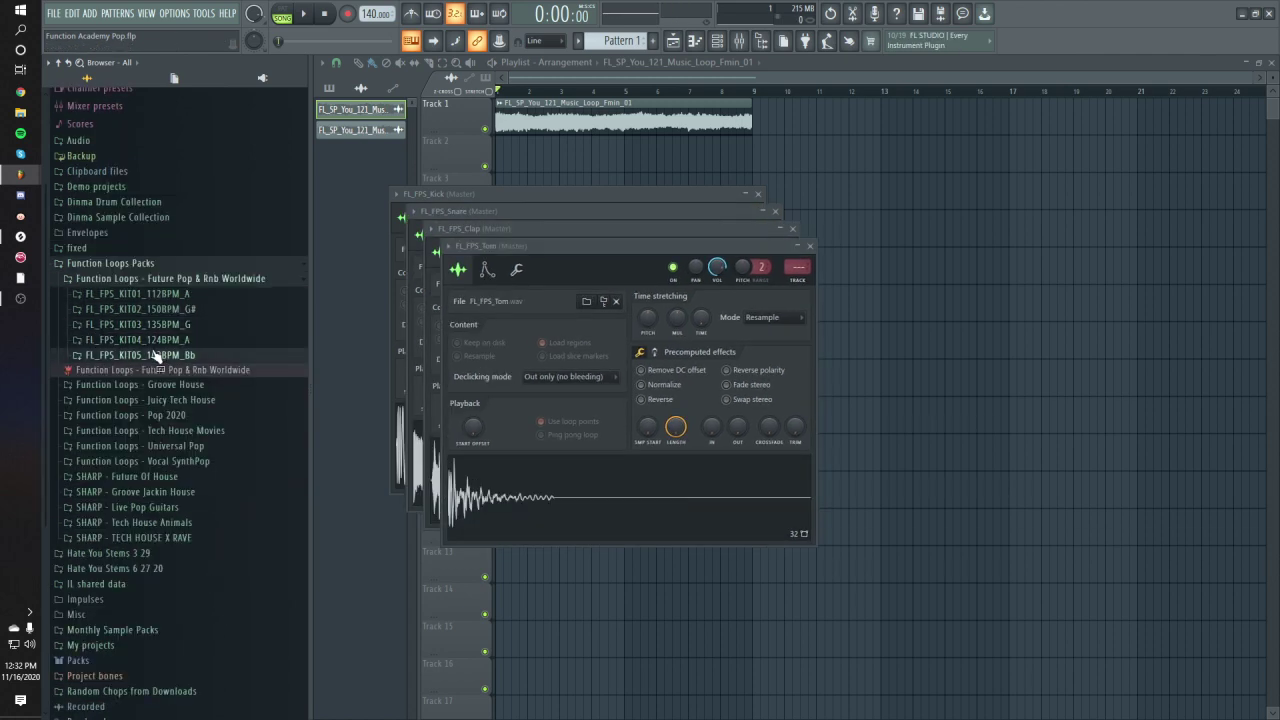
{"action": "left_click", "coordinate": [140, 355]}
{"action": "left_click", "coordinate": [160, 416]}
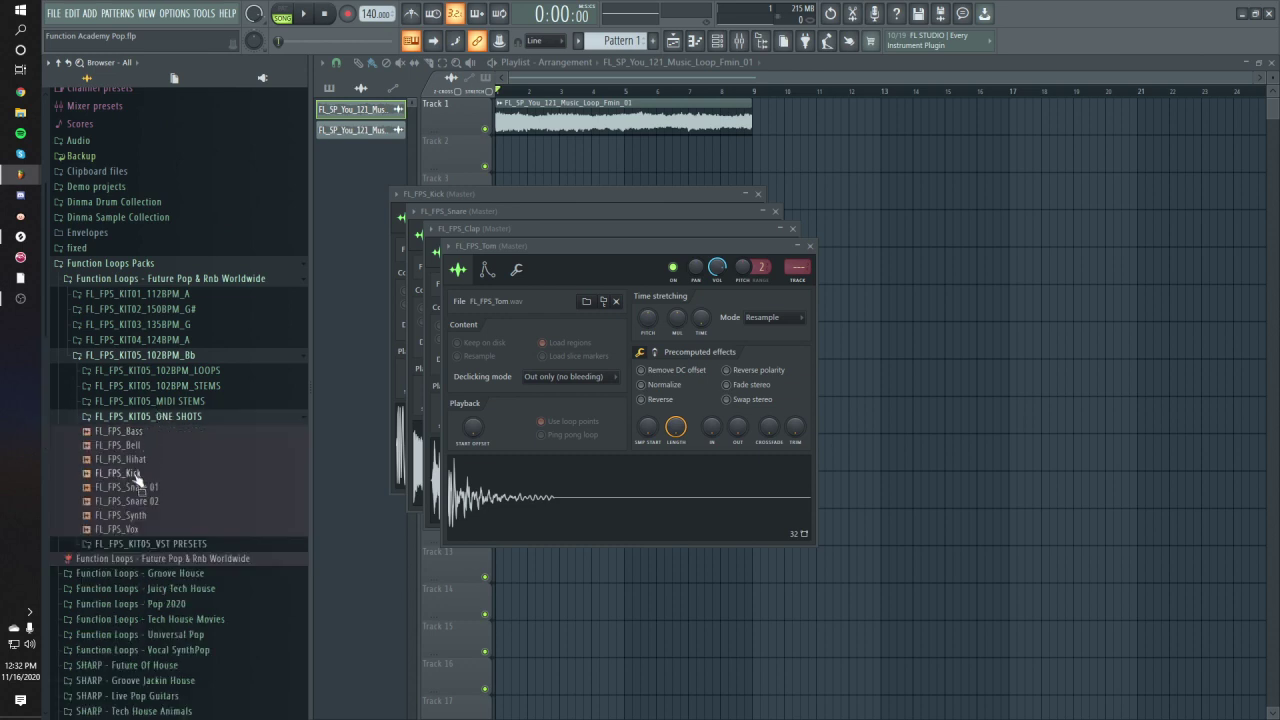
{"action": "left_click_drag", "start_coordinate": [133, 459], "coordinate": [147, 466]}
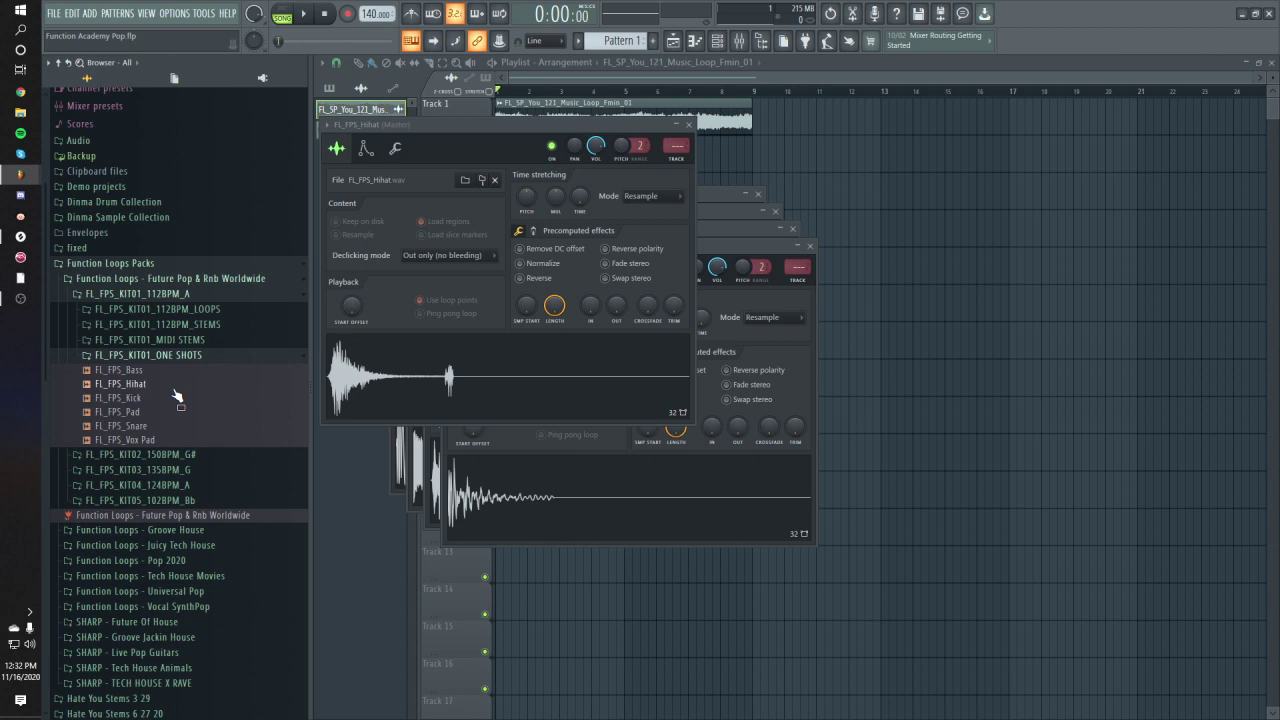
Step: Load the FL_FPS_Hihat one-shot from KIT01 into a new sampler channel and collapse that kit's folder
{"action": "left_click", "coordinate": [177, 390]}
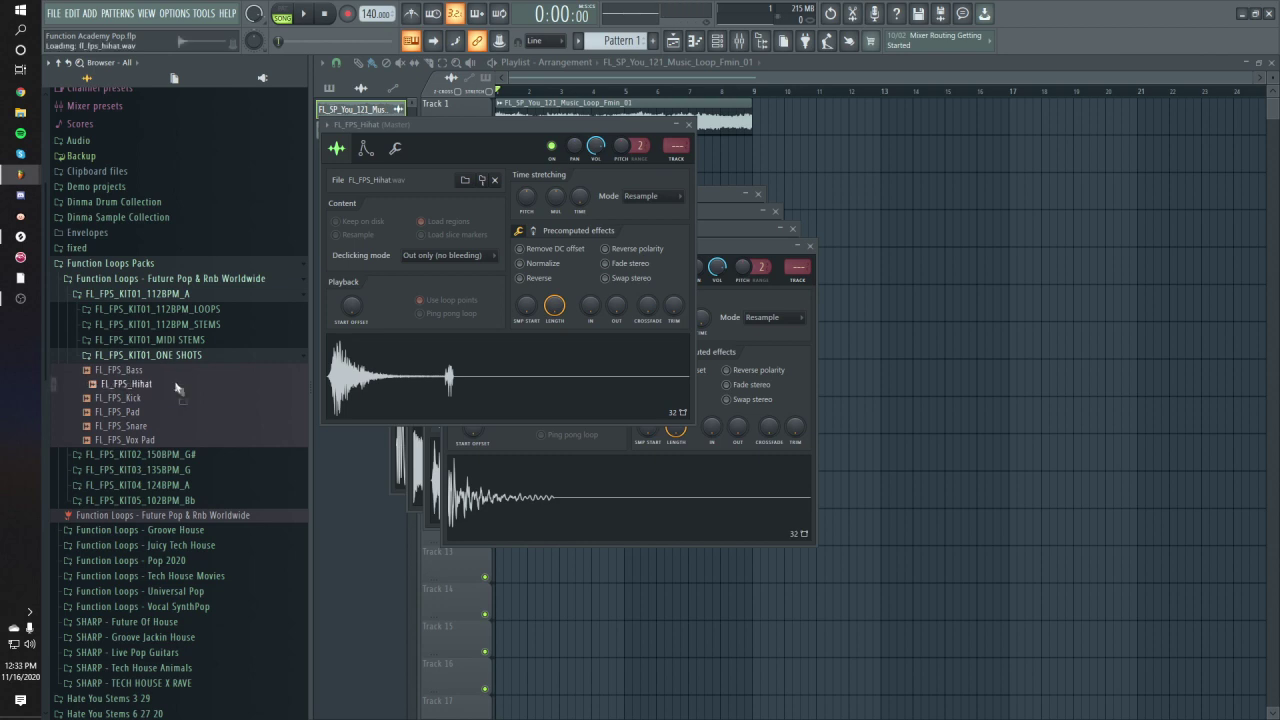
{"action": "right_click", "coordinate": [176, 388]}
{"action": "left_click", "coordinate": [230, 458]}
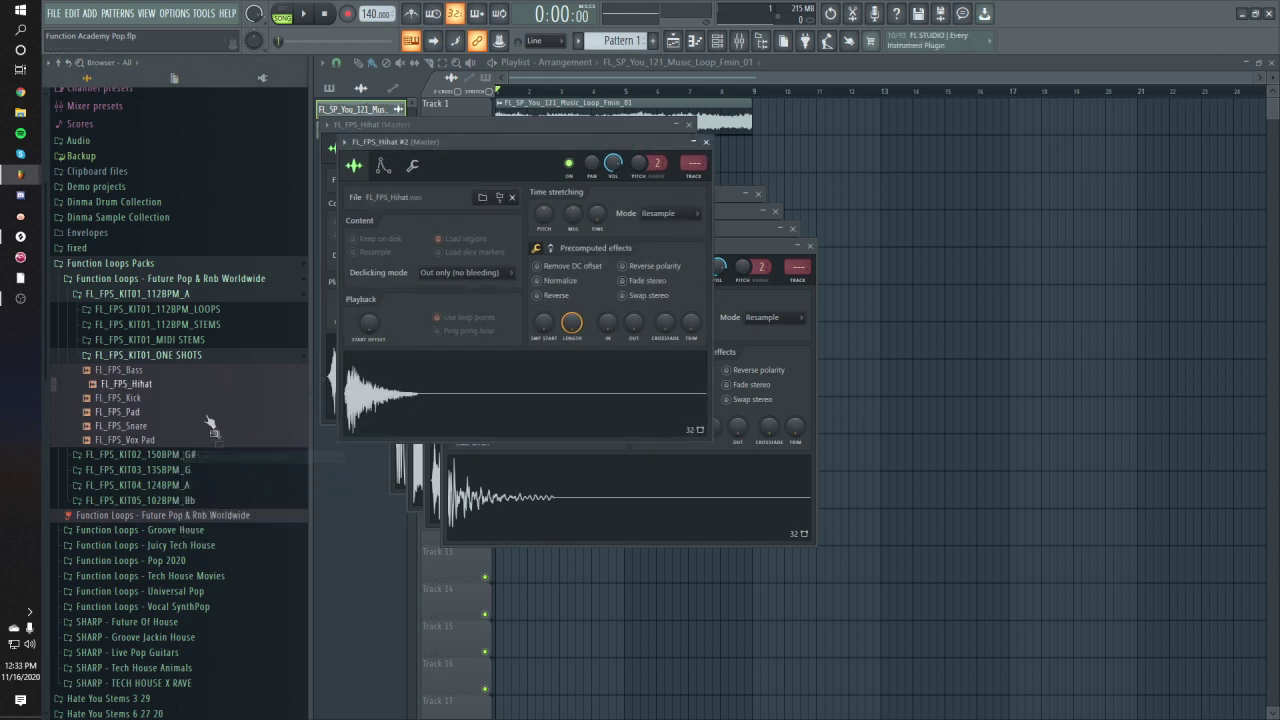
{"action": "left_click", "coordinate": [216, 296]}
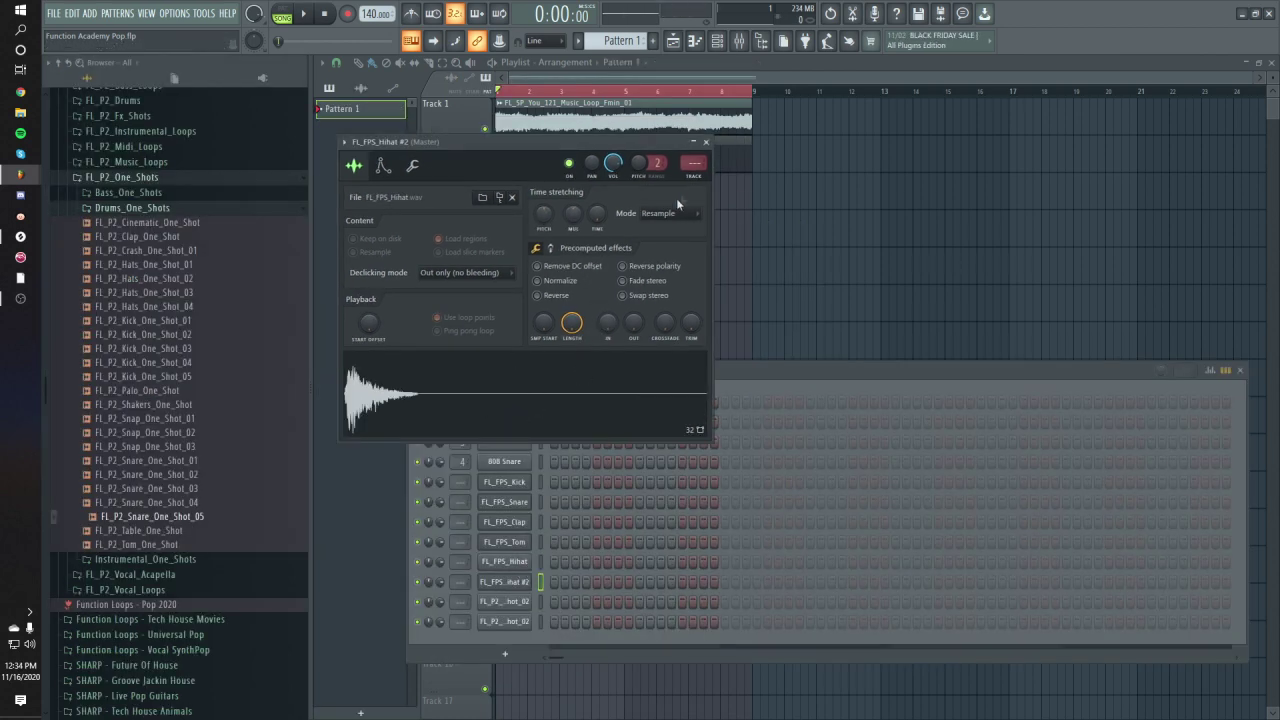
Step: Route the FL_FPS_Hihat #2 channel to mixer track 9 and name that track Hat
{"action": "double_click", "coordinate": [695, 166]}
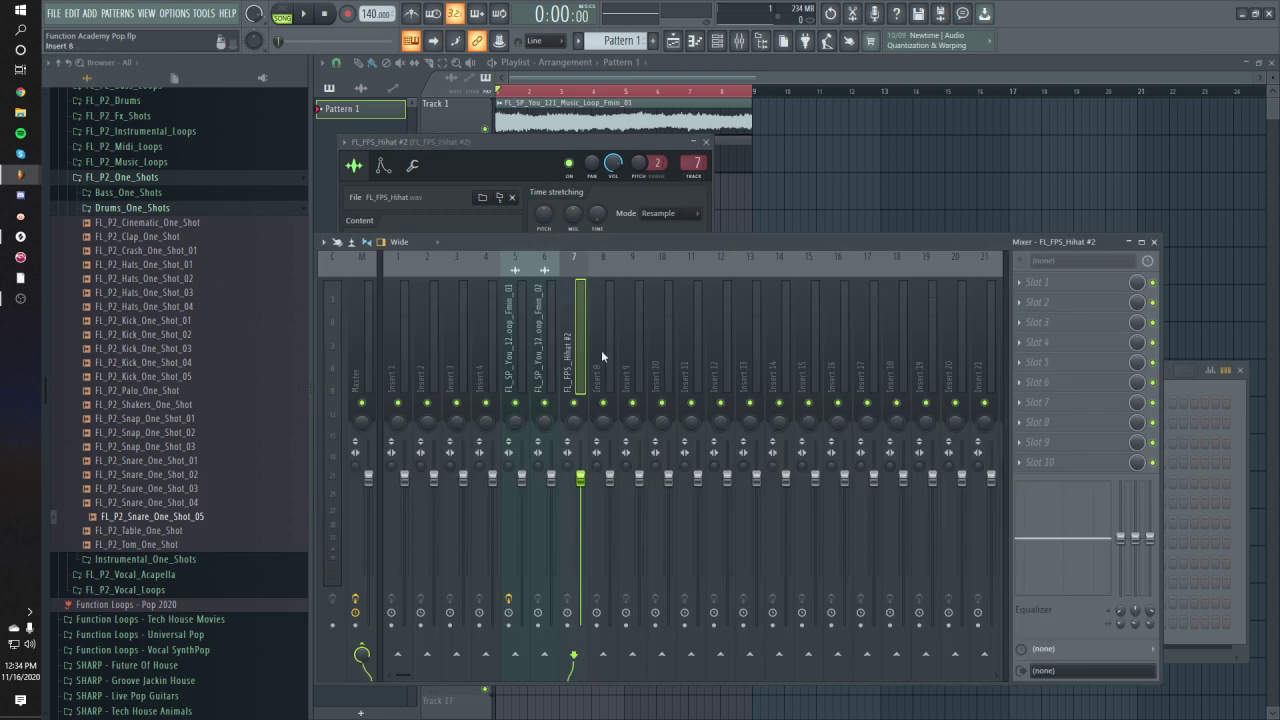
{"action": "key", "text": "Right"}
{"action": "key", "text": "Right"}
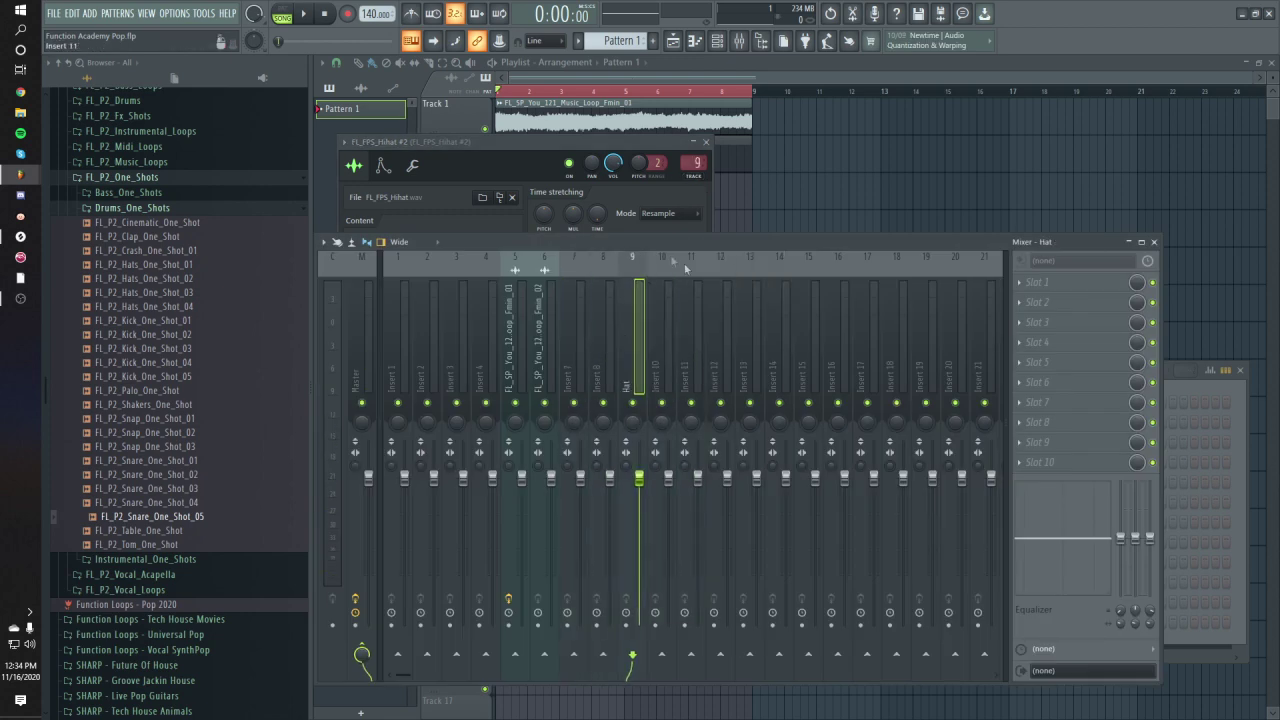
Step: Rename mixer tracks 5 and 6 as Sample Main and Sample Chords, and move them to inserts 1 and 2
{"action": "right_click", "coordinate": [544, 257]}
{"action": "left_click", "coordinate": [560, 259]}
{"action": "type", "text": "Sample Main"}
{"action": "key", "text": "Return"}
{"action": "type", "text": "Sample Chords"}
{"action": "key", "text": "Return"}
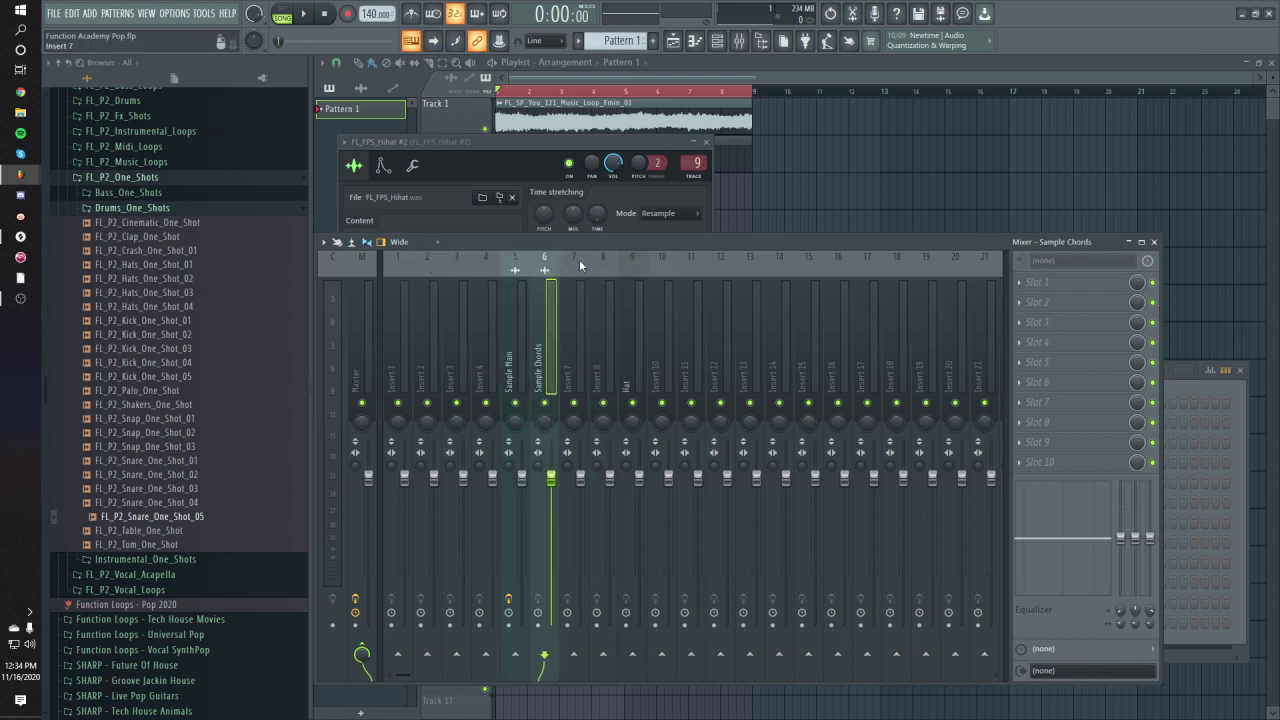
{"action": "left_click", "coordinate": [528, 362], "text": "ctrl"}
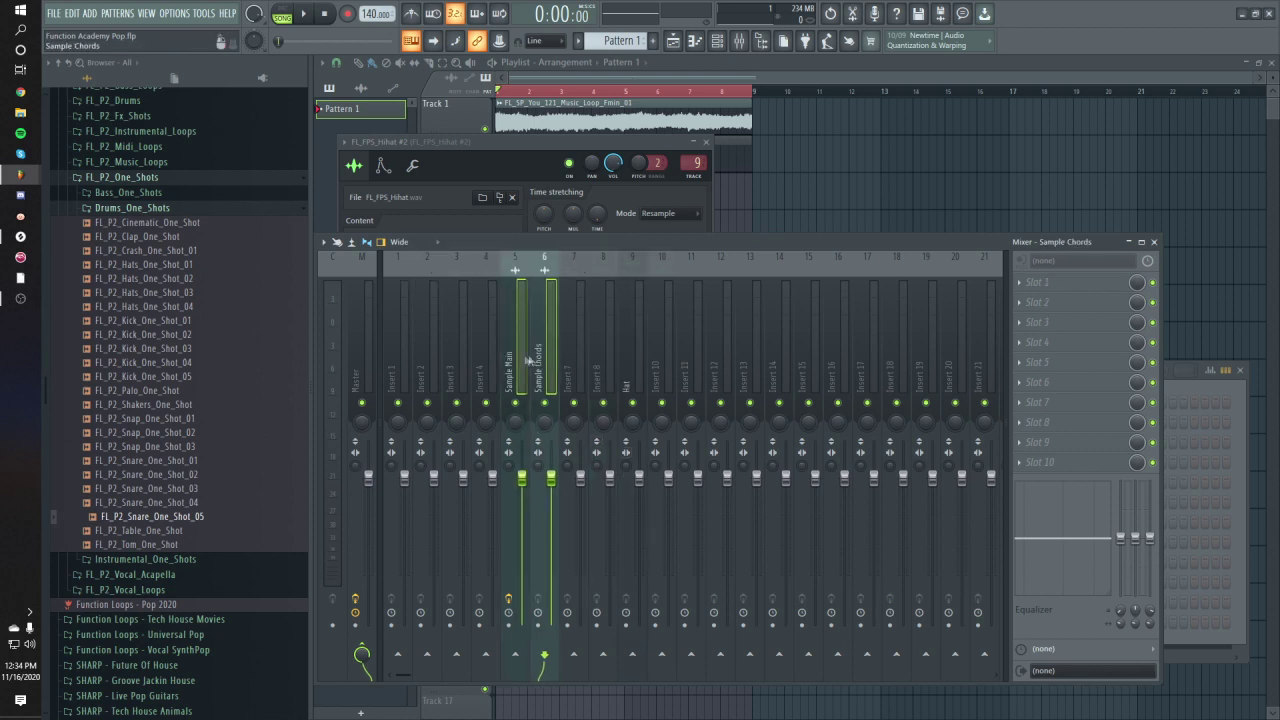
Step: Pan the FL_FPS_Hihat #2 channel about 51% right and trigger it to check its signal on the Hat mixer track
{"action": "left_click", "coordinate": [551, 163]}
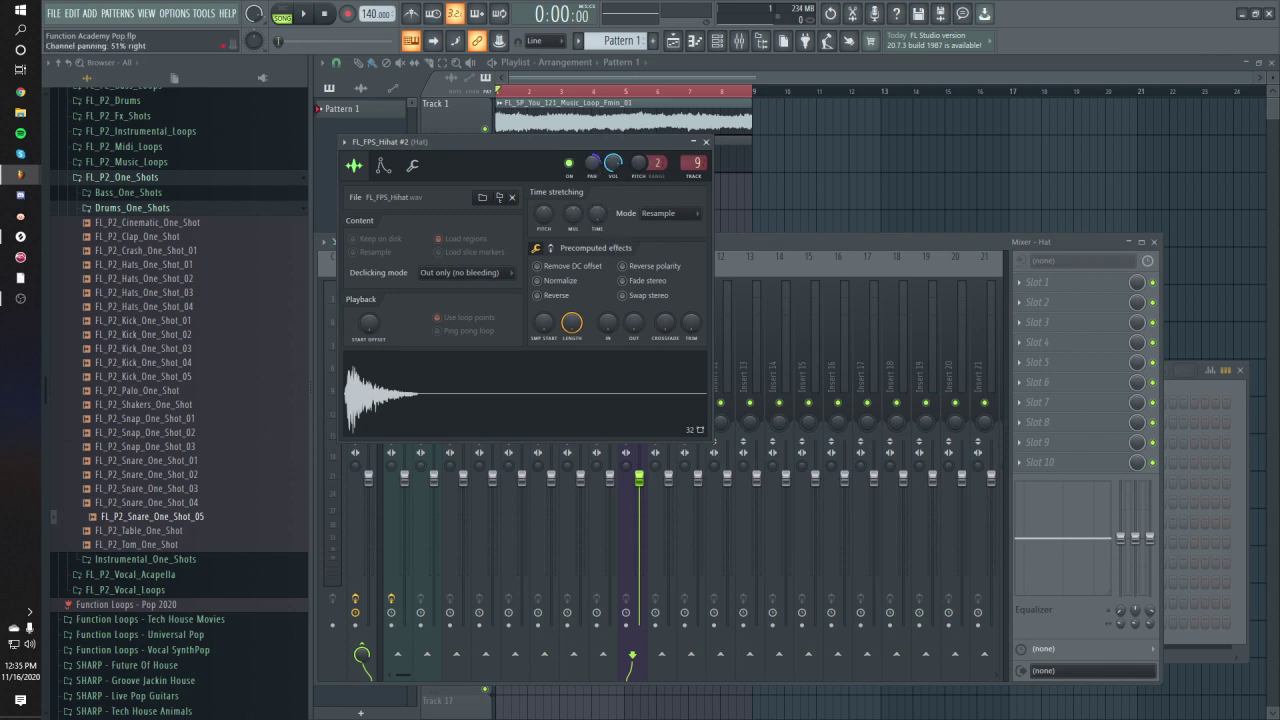
{"action": "left_click_drag", "start_coordinate": [573, 146], "coordinate": [610, 151]}
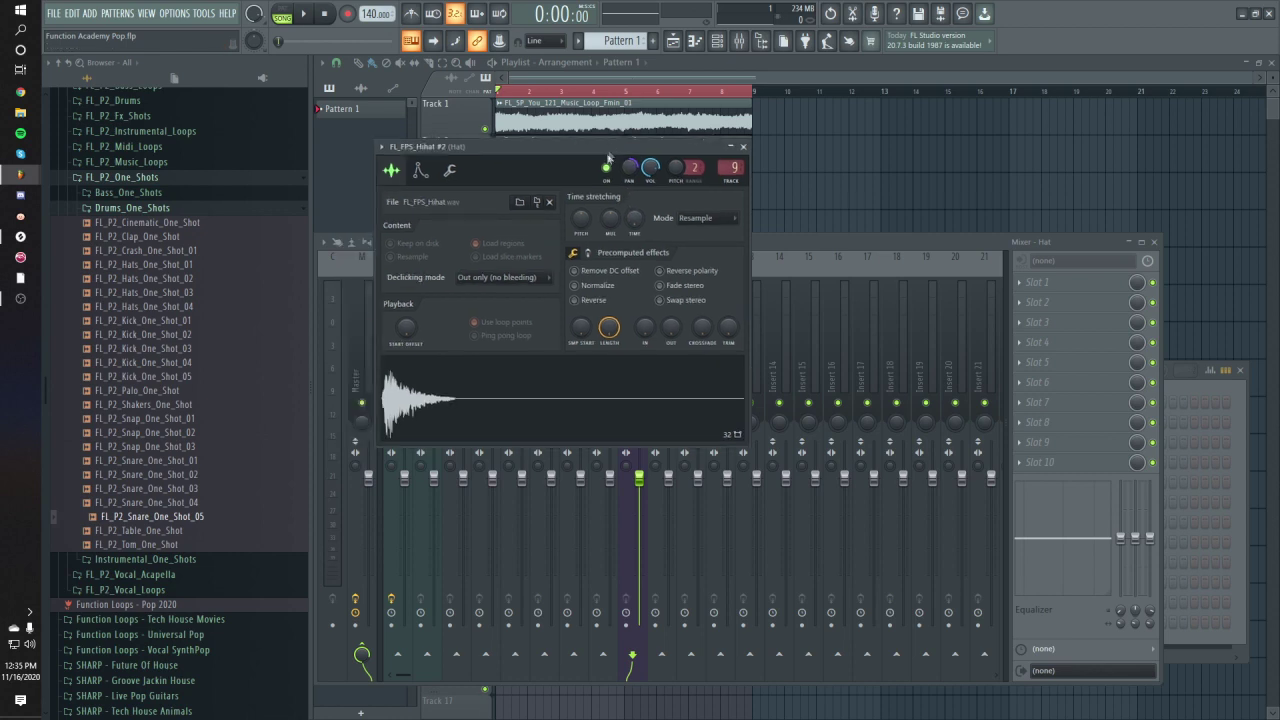
{"action": "left_click", "coordinate": [716, 40]}
{"action": "left_click", "coordinate": [505, 581]}
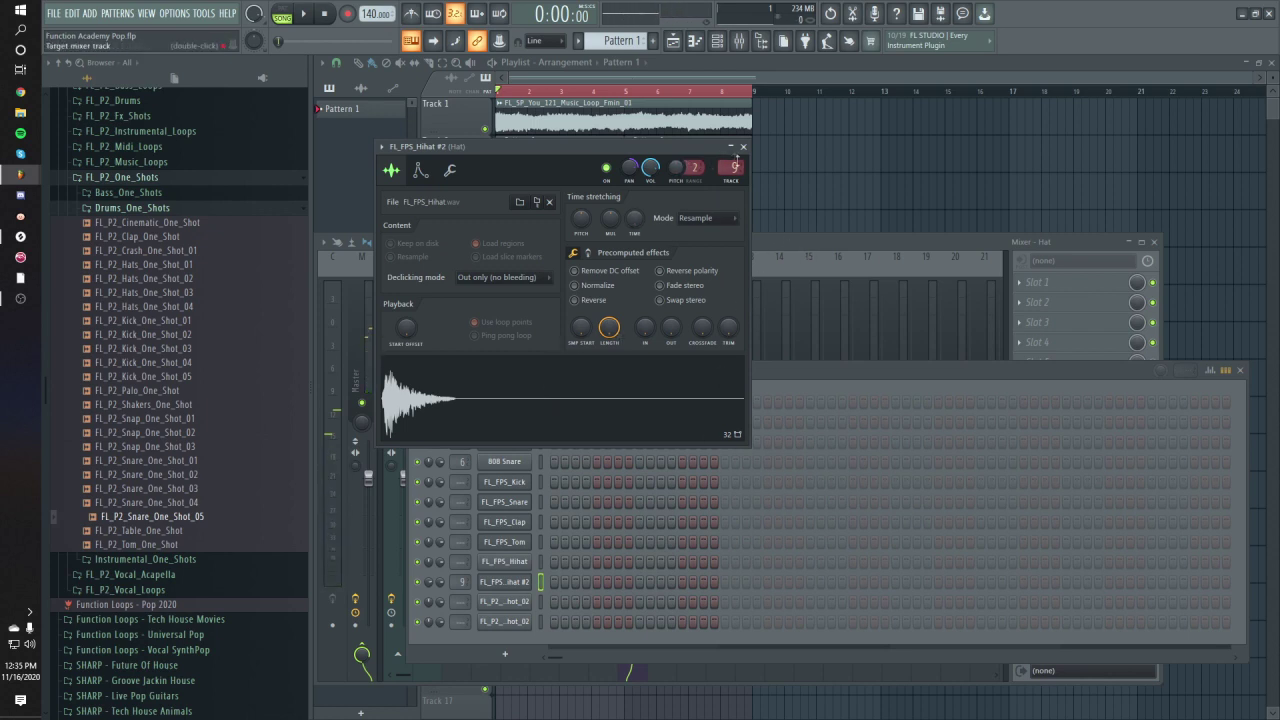
{"action": "left_click", "coordinate": [733, 167]}
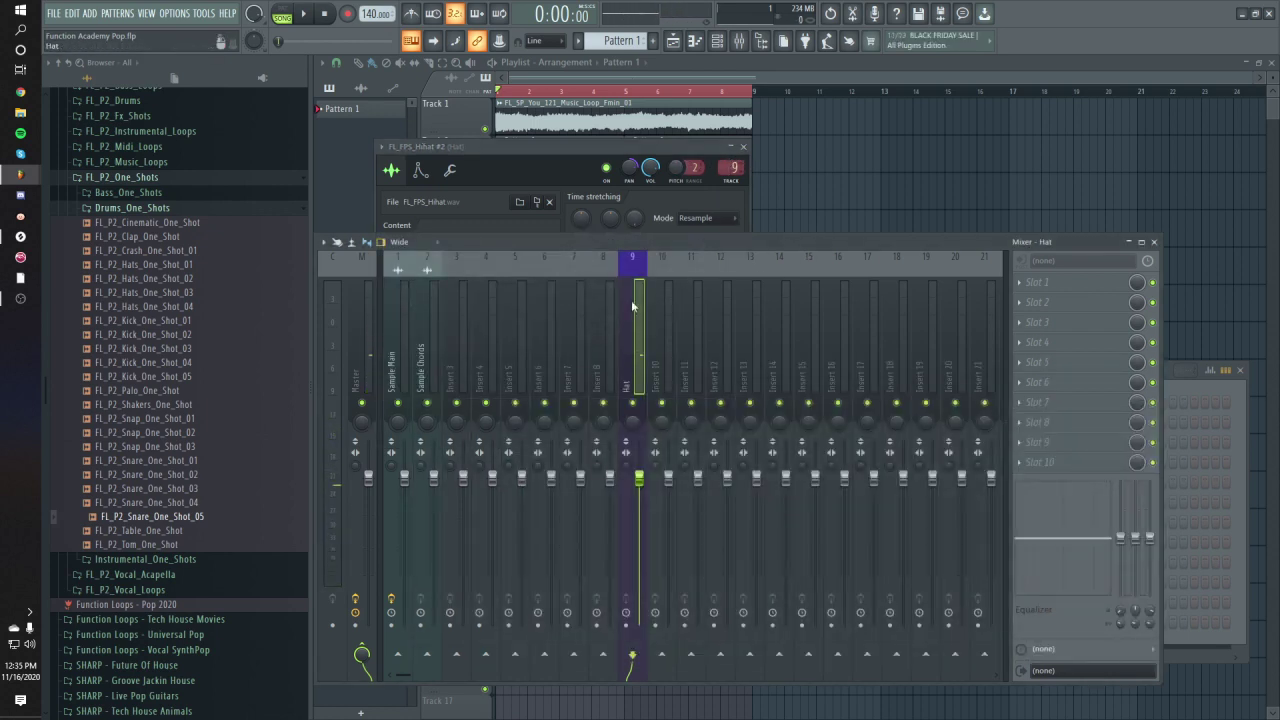
{"action": "left_click", "coordinate": [1070, 292]}
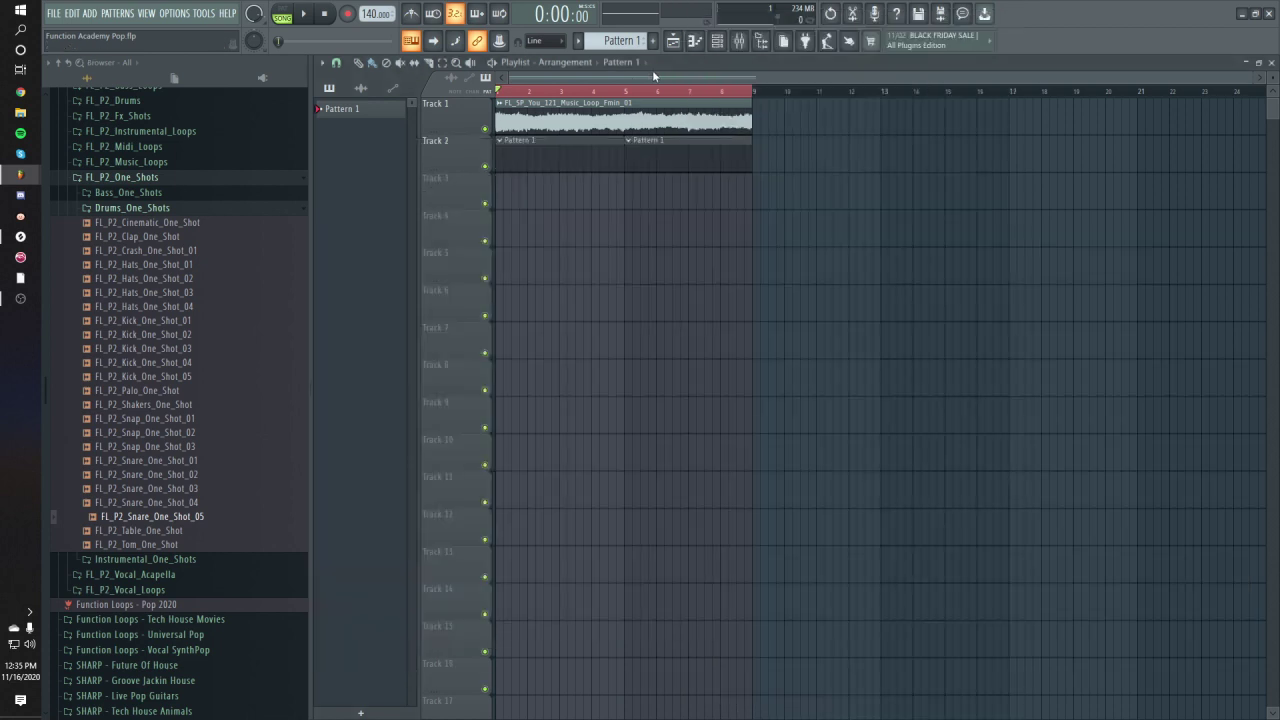
Step: Fill each 2 steps of the FL_FPS_Hihat #2 channel in the channel rack
{"action": "key", "text": "F6"}
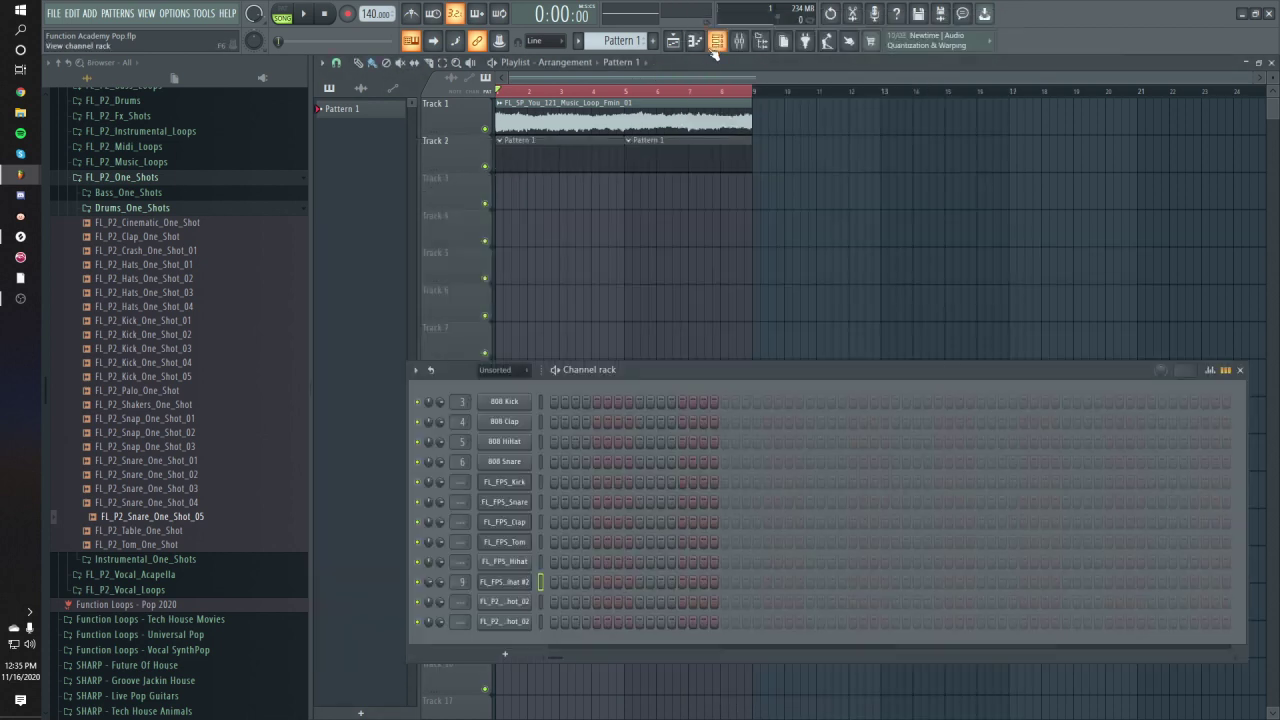
{"action": "right_click", "coordinate": [513, 587]}
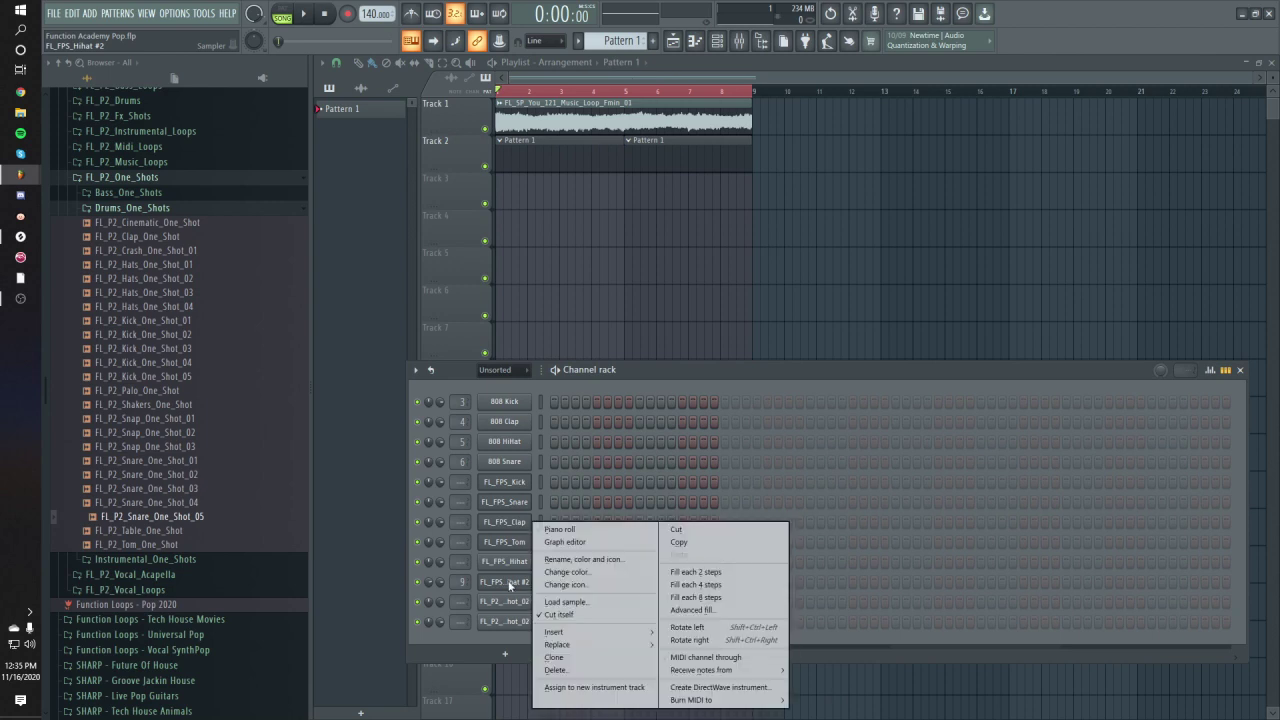
{"action": "left_click", "coordinate": [690, 572]}
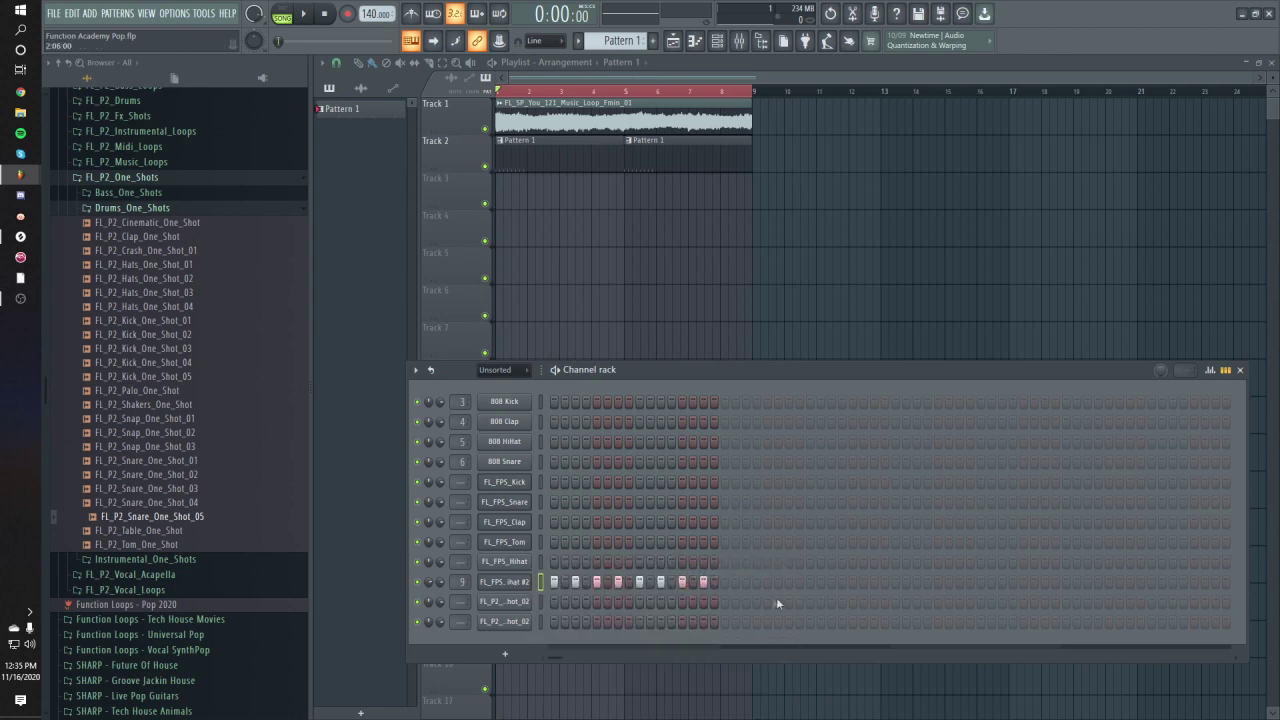
Step: In pattern mode, extend the FL_FPS_Hihat #2 sequence to four bars and fill each 2 steps along its full length
{"action": "key", "text": "l"}
{"action": "left_click", "coordinate": [715, 584]}
{"action": "left_click", "coordinate": [725, 583]}
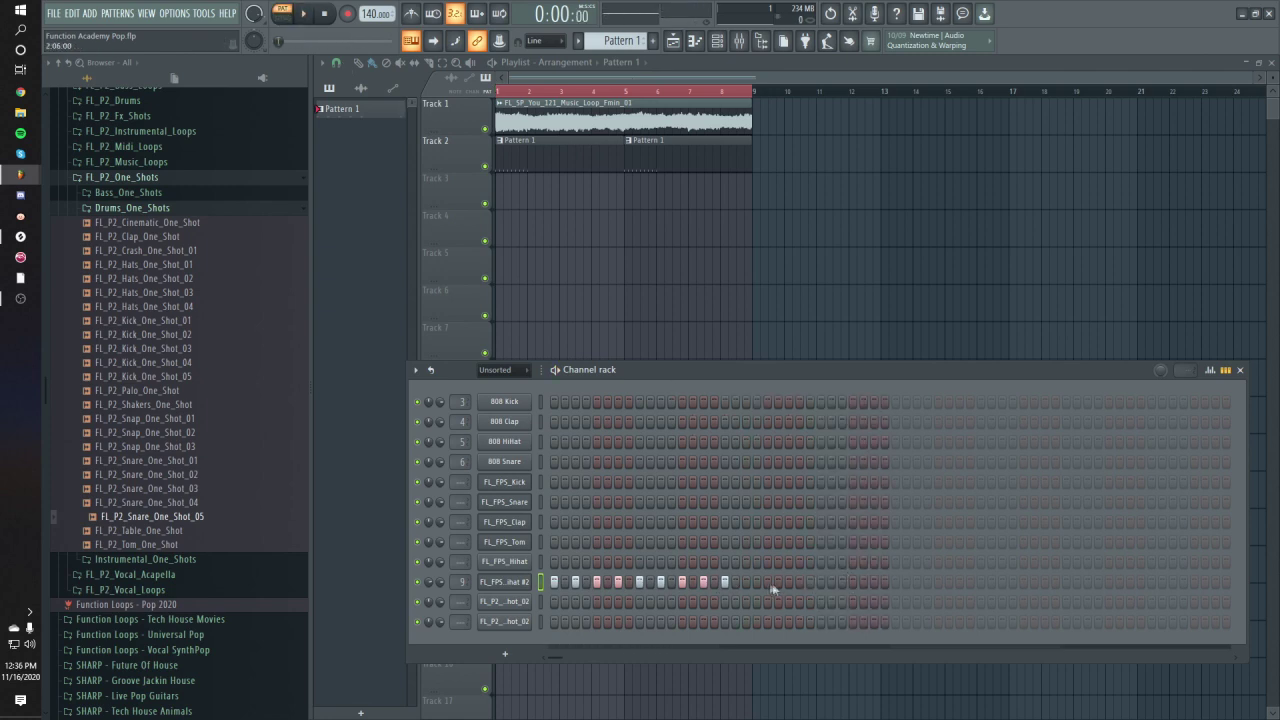
{"action": "left_click", "coordinate": [938, 583]}
{"action": "left_click", "coordinate": [1098, 583]}
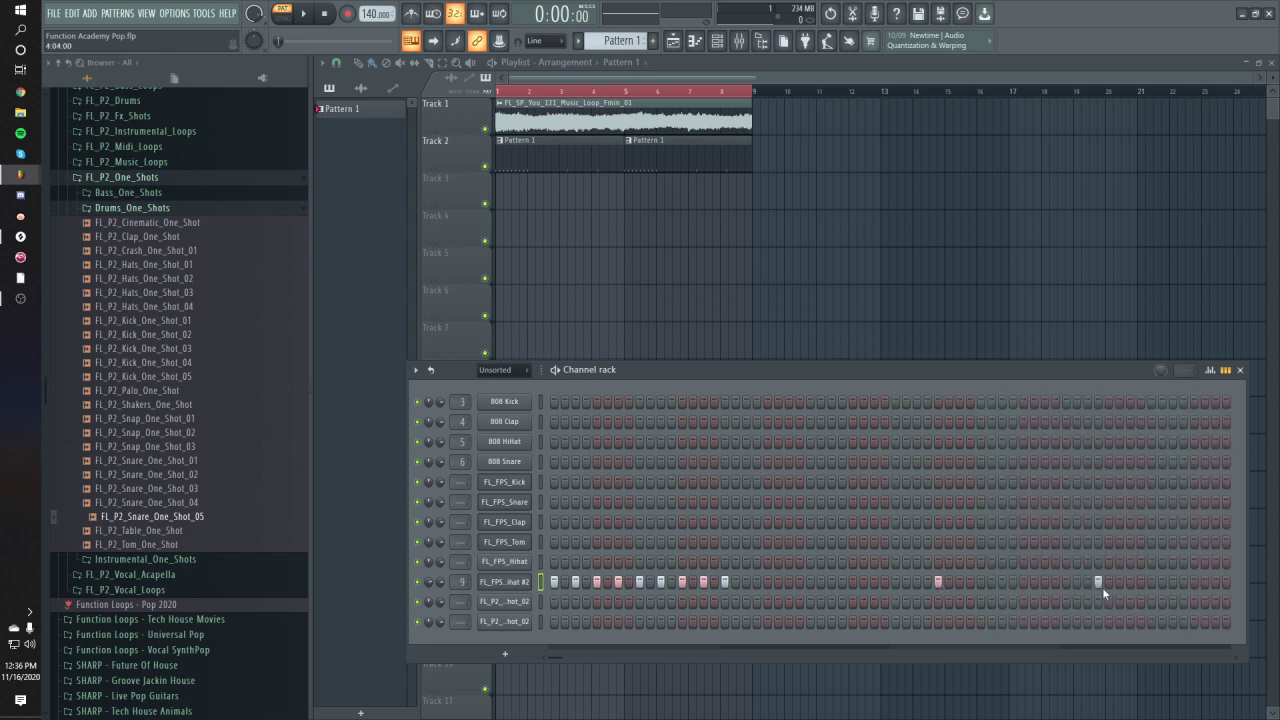
{"action": "right_click", "coordinate": [524, 581]}
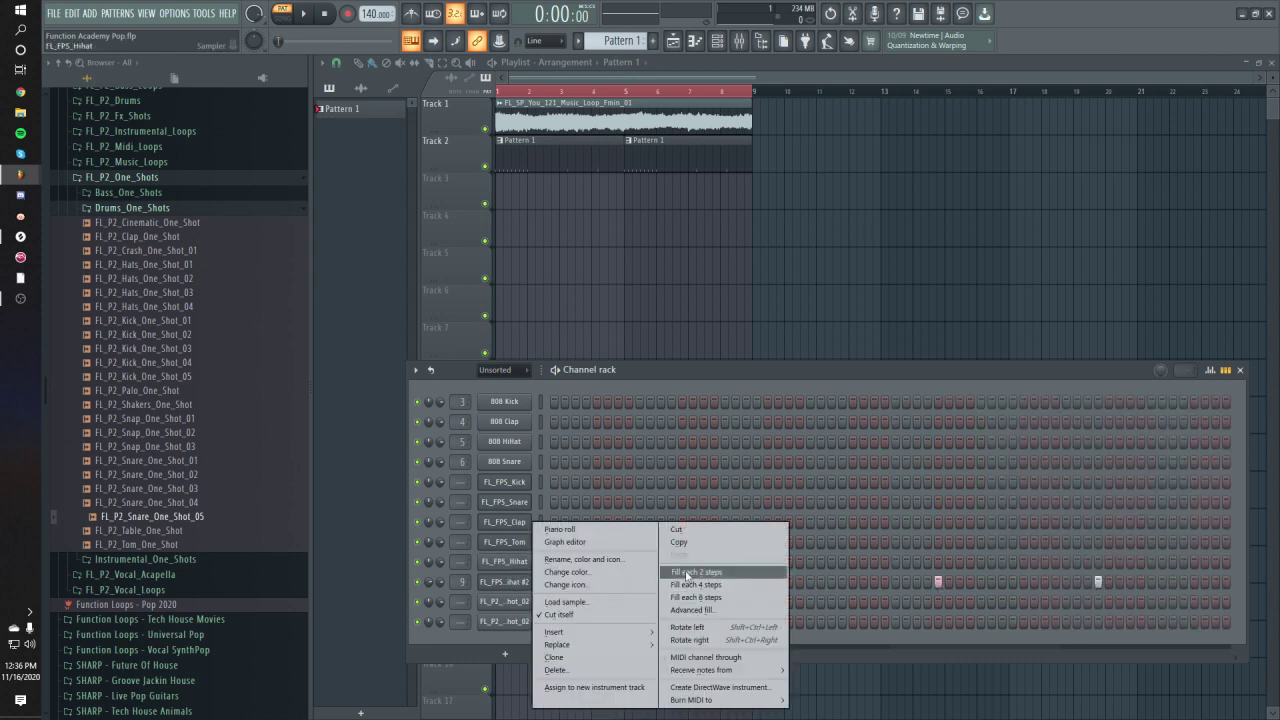
{"action": "left_click", "coordinate": [692, 576]}
Step: Open the piano roll for FL_FPS_Hihat #2 and play back the four-bar hi-hat pattern
{"action": "right_click", "coordinate": [520, 592]}
{"action": "left_click", "coordinate": [560, 530]}
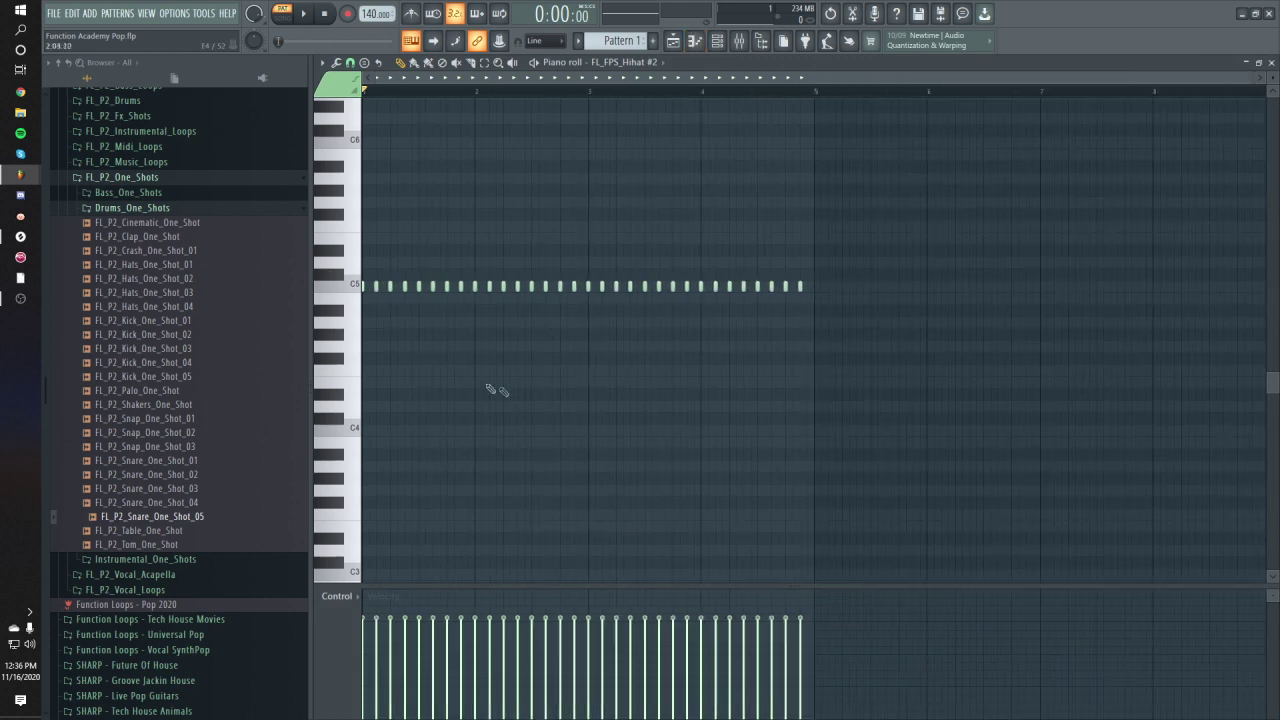
{"action": "key", "text": "space"}
{"action": "scroll", "coordinate": [385, 133], "scroll_direction": "up", "scroll_amount": 2}
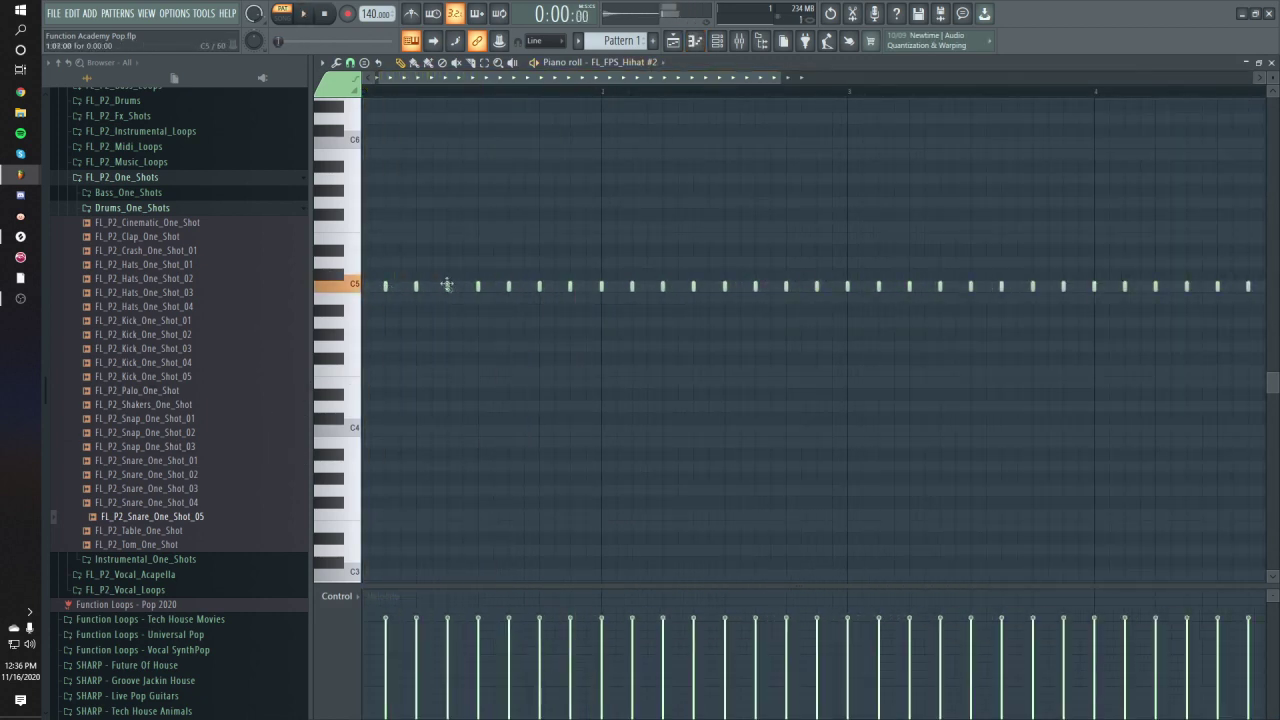
{"action": "key", "text": "space"}
{"action": "scroll", "coordinate": [385, 330], "scroll_direction": "down", "scroll_amount": 2}
{"action": "left_click_drag", "start_coordinate": [1252, 78], "coordinate": [811, 117]}
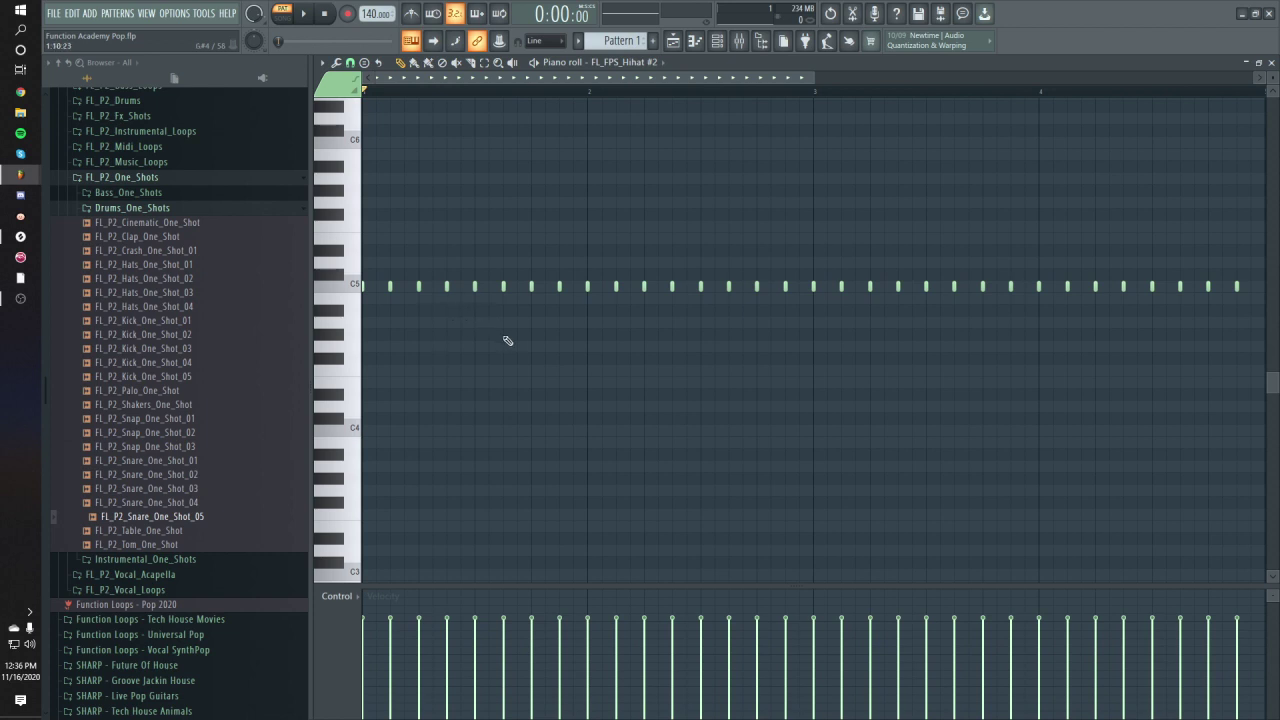
Step: Add a C5 hi-hat note at step 14 of bar 1 and play back the pattern
{"action": "scroll", "coordinate": [529, 300], "scroll_direction": "up", "scroll_amount": 5}
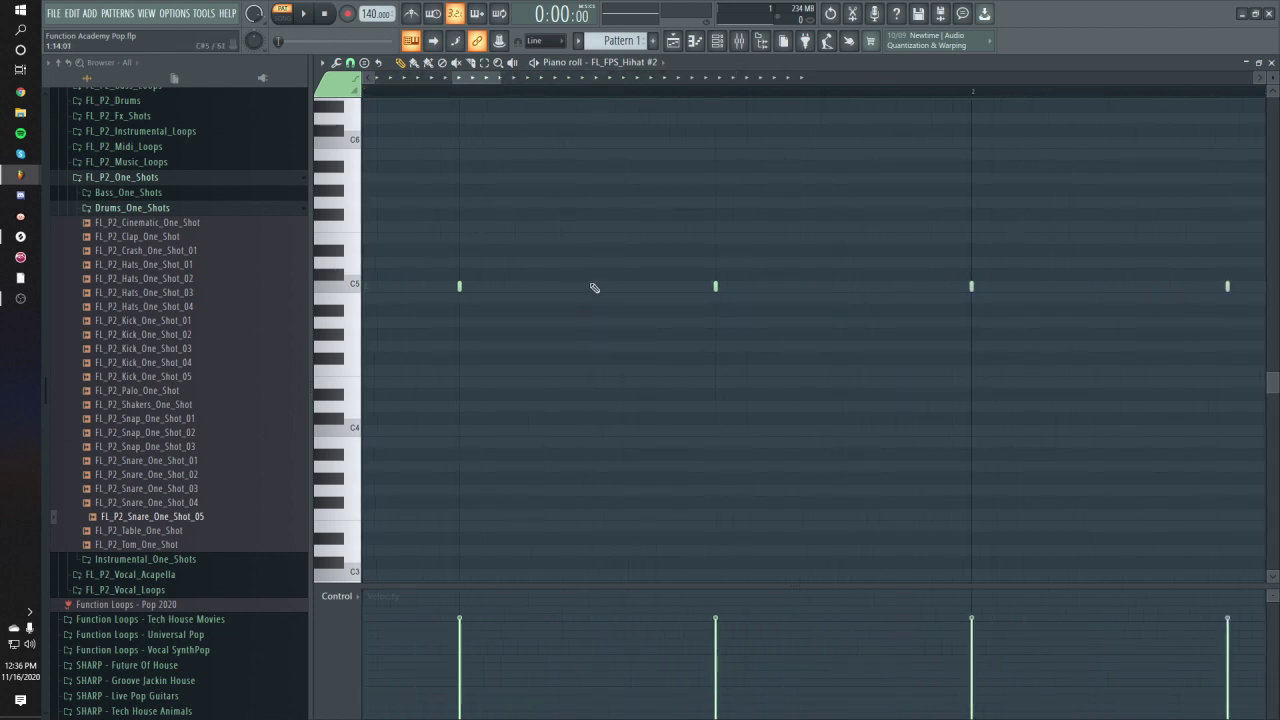
{"action": "left_click", "coordinate": [588, 290]}
{"action": "scroll", "coordinate": [790, 320], "scroll_direction": "down", "scroll_amount": 5}
{"action": "key", "text": "space"}
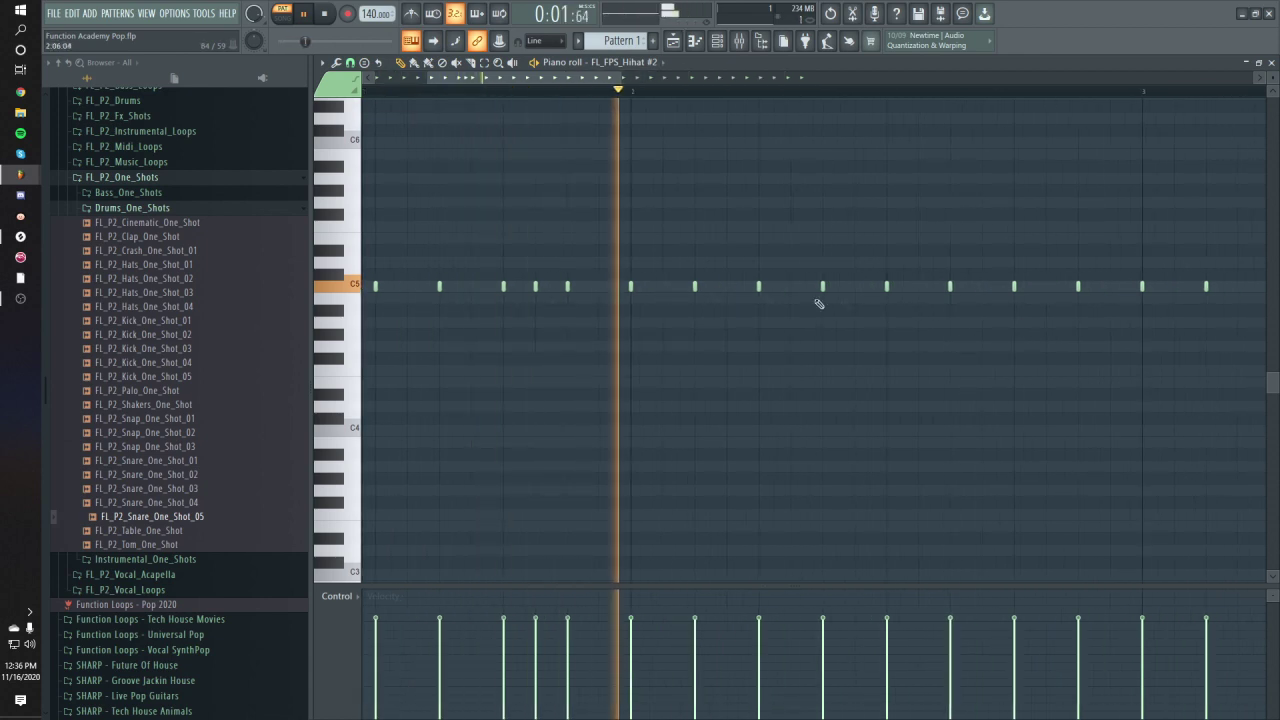
{"action": "key", "text": "space"}
Step: Create a hi-hat roll by adding three evenly spaced C5 notes between steps 9 and 11 of bar 2
{"action": "scroll", "coordinate": [677, 306], "scroll_direction": "up", "scroll_amount": 5}
{"action": "left_click_drag", "start_coordinate": [624, 285], "coordinate": [643, 286]}
{"action": "left_click", "coordinate": [703, 286]}
{"action": "left_click", "coordinate": [775, 285]}
{"action": "left_click_drag", "start_coordinate": [774, 284], "coordinate": [764, 285]}
{"action": "left_click_drag", "start_coordinate": [649, 286], "coordinate": [634, 284]}
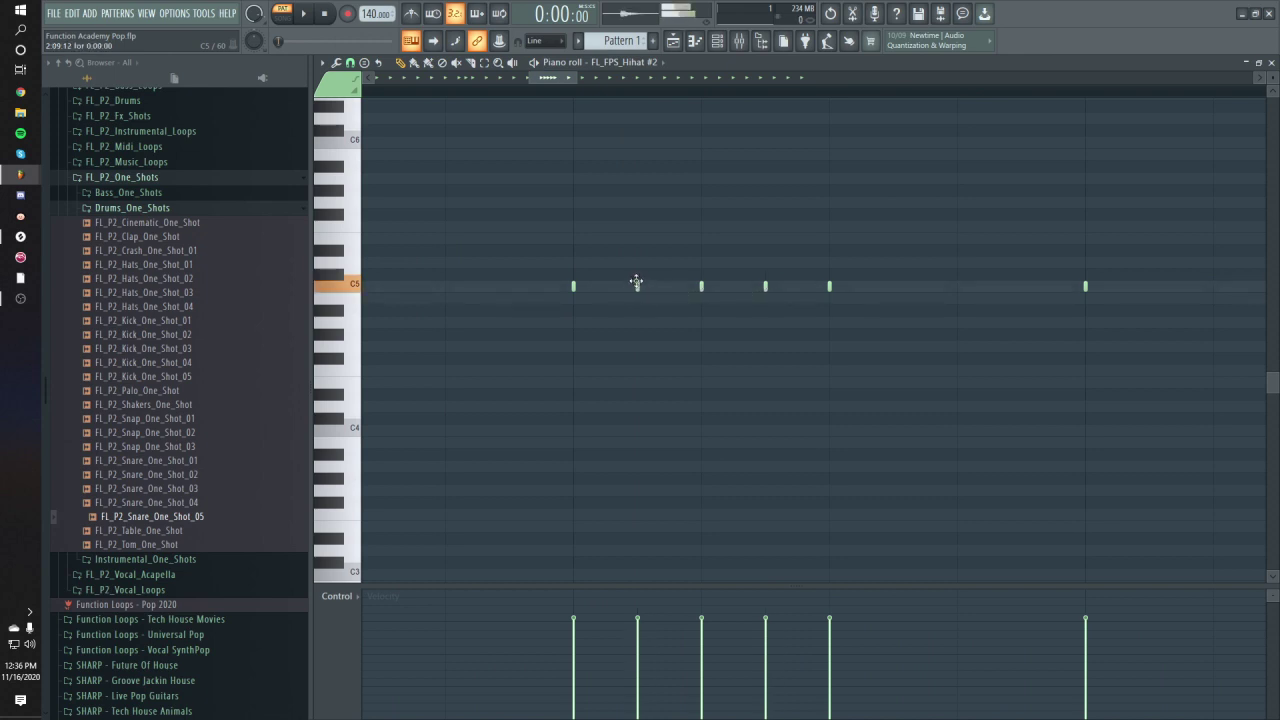
Step: Play back the pattern and add an extra C5 note at step 16 of bar 2, just before bar 3
{"action": "scroll", "coordinate": [711, 320], "scroll_direction": "down", "scroll_amount": 6}
{"action": "key", "text": "space"}
{"action": "scroll", "coordinate": [614, 391], "scroll_direction": "down", "scroll_amount": 3}
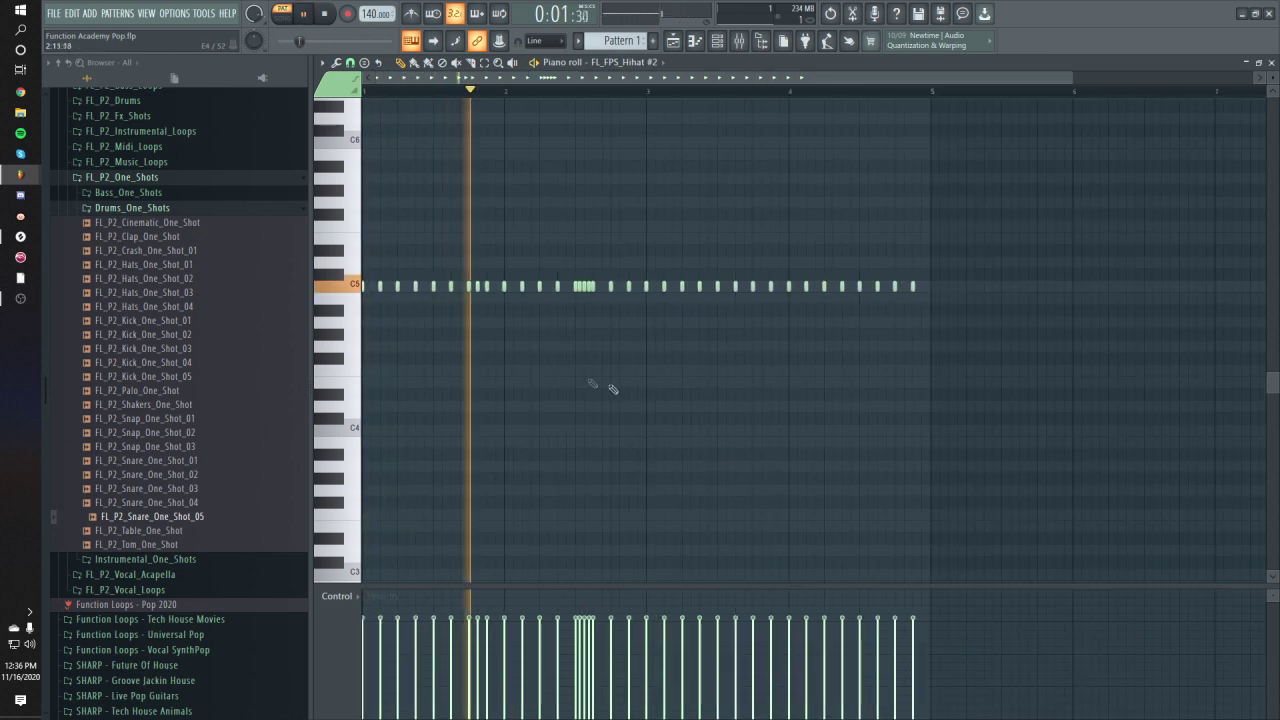
{"action": "scroll", "coordinate": [639, 297], "scroll_direction": "up", "scroll_amount": 5}
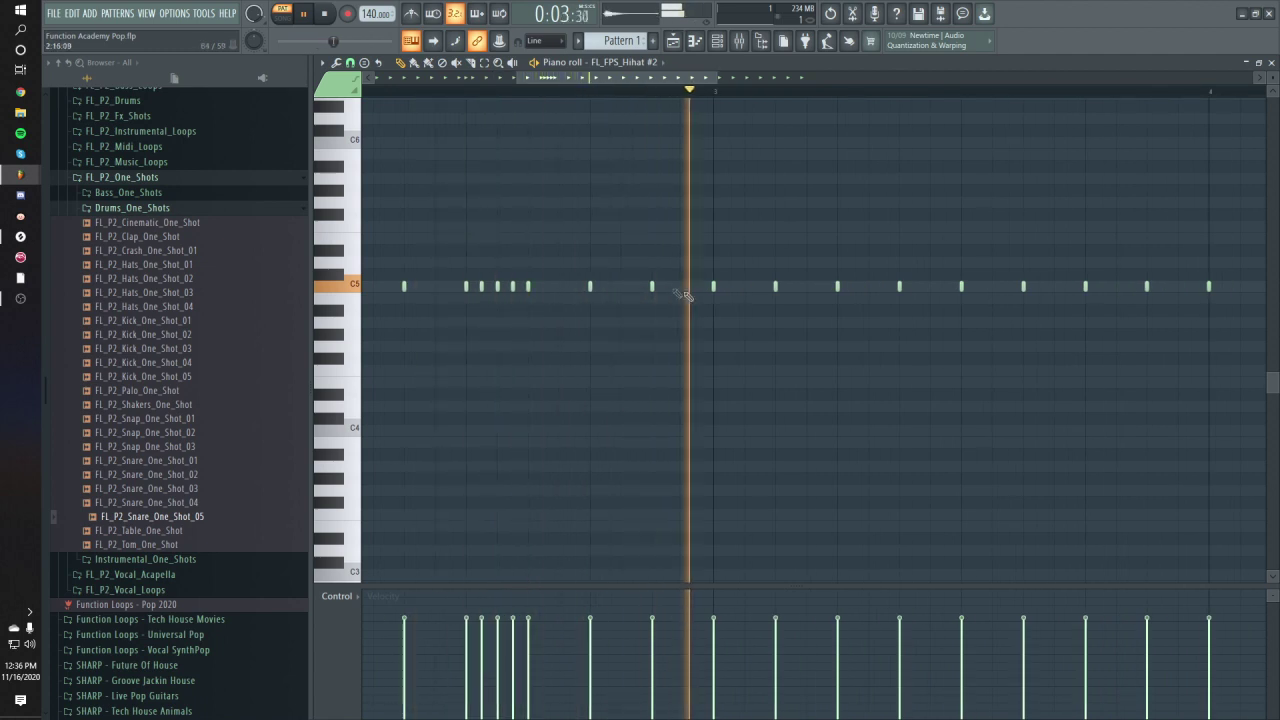
{"action": "scroll", "coordinate": [668, 389], "scroll_direction": "down", "scroll_amount": 3}
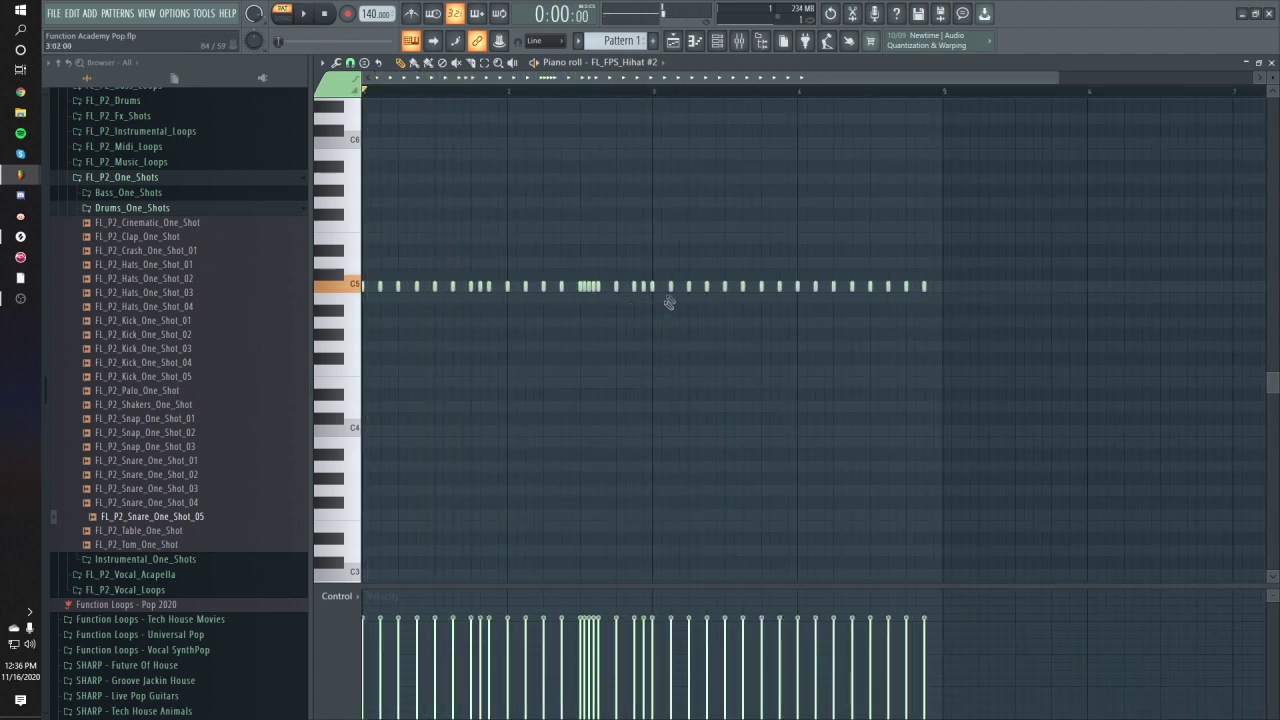
Step: Replace the notes in bars 3 and 4 with a duplicate of the first two bars' hi-hat pattern
{"action": "left_click_drag", "start_coordinate": [663, 287], "coordinate": [972, 278]}
{"action": "left_click_drag", "start_coordinate": [926, 240], "coordinate": [362, 308]}
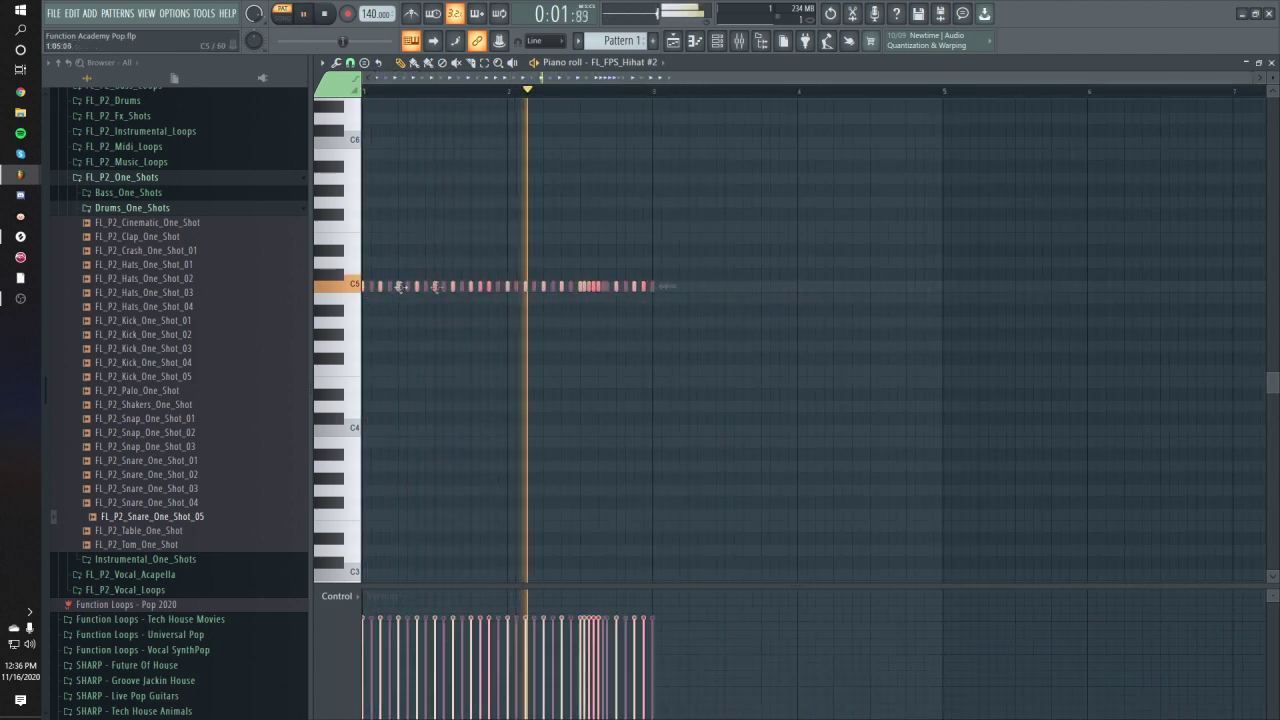
{"action": "key", "text": "ctrl+b"}
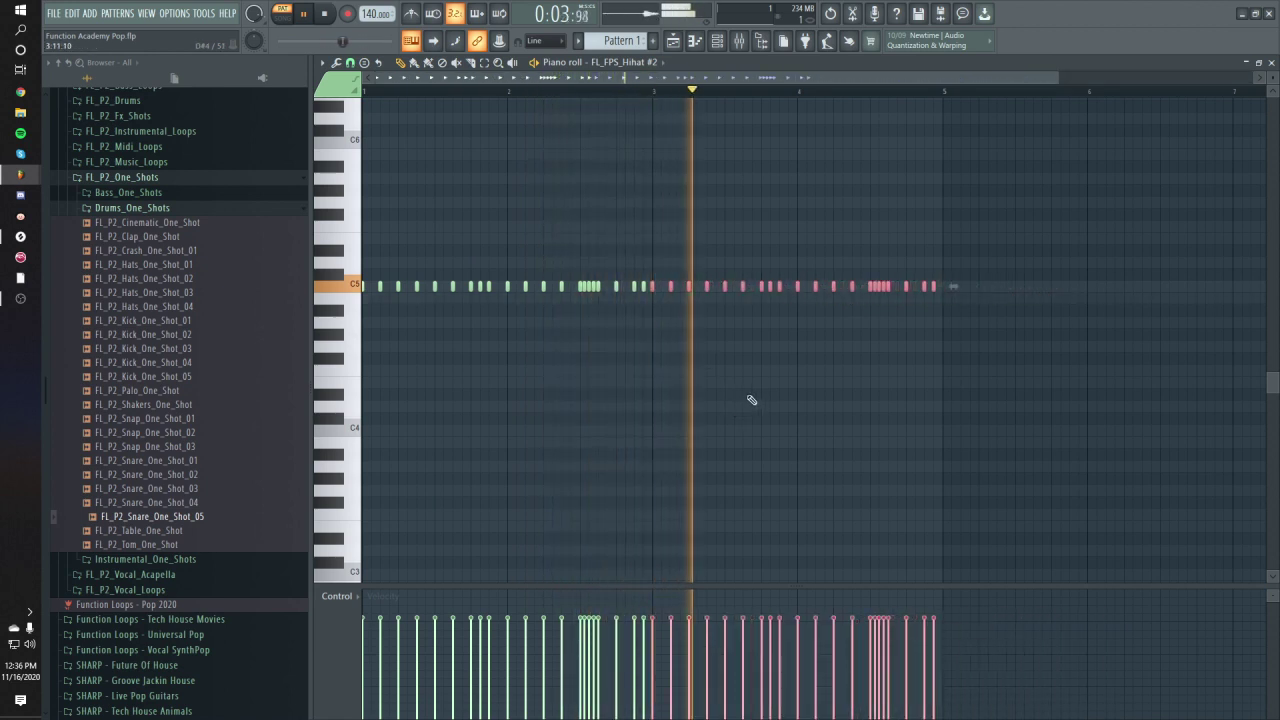
{"action": "left_click", "coordinate": [438, 431]}
{"action": "scroll", "coordinate": [438, 431], "scroll_direction": "down", "scroll_amount": 1}
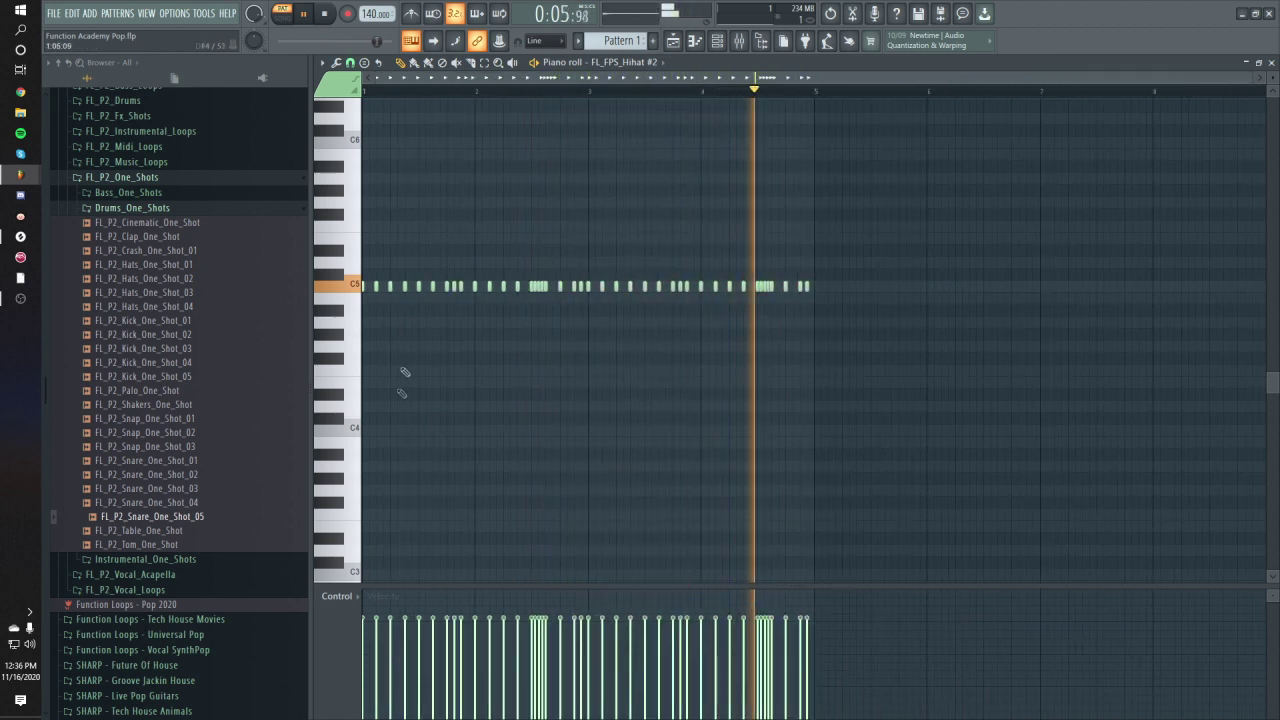
{"action": "key", "text": "space"}
Step: Open the FL_FPS_Hihat #2 sampler settings and adjust the sample's fade-out amount while the pattern plays
{"action": "left_click", "coordinate": [717, 40]}
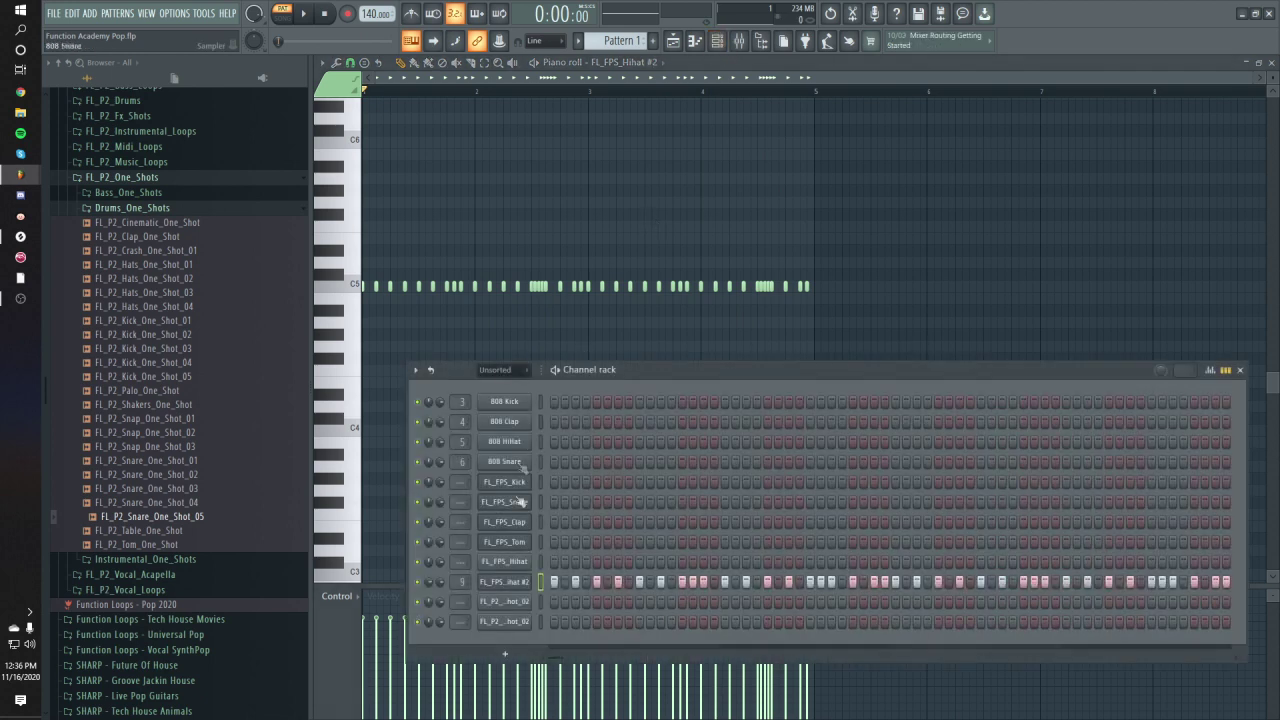
{"action": "left_click", "coordinate": [519, 586]}
{"action": "key", "text": "space"}
{"action": "left_click_drag", "start_coordinate": [673, 327], "coordinate": [673, 300]}
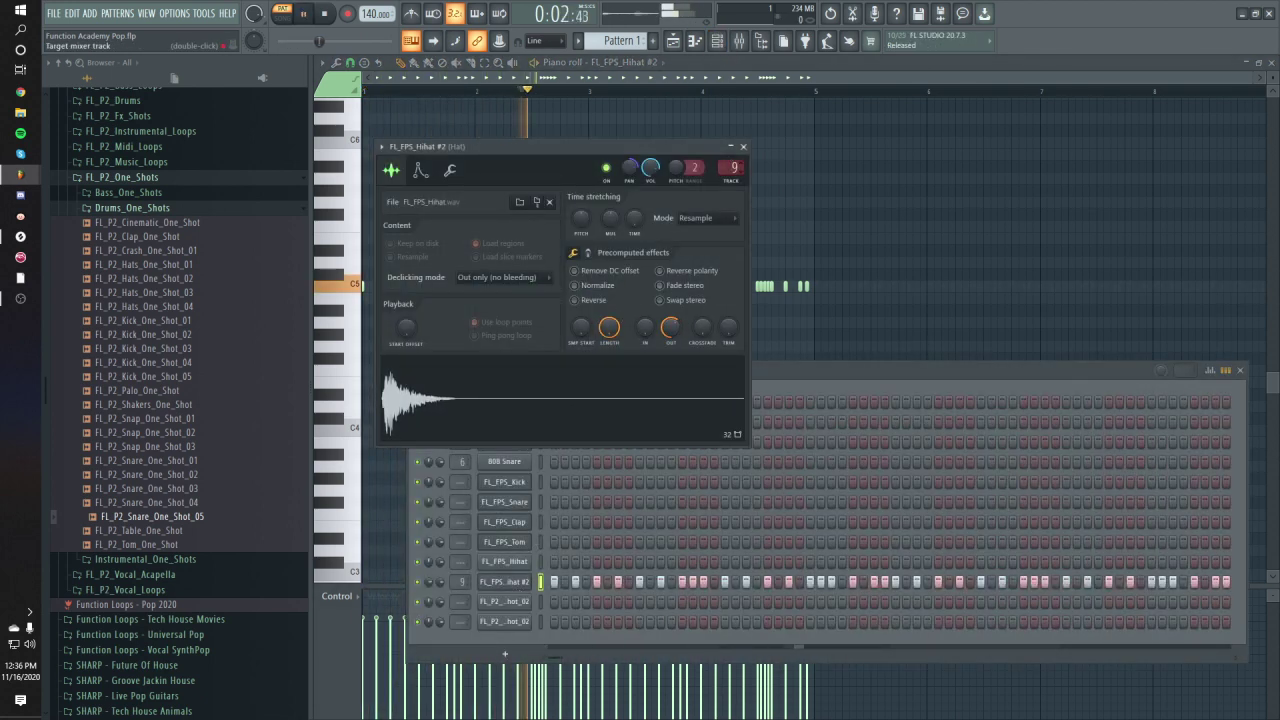
Step: Insert Fruity Parametric EQ 2 in the first effect slot of the Hat mixer track
{"action": "key", "text": "F9"}
{"action": "left_click", "coordinate": [1040, 285]}
{"action": "left_click", "coordinate": [802, 531]}
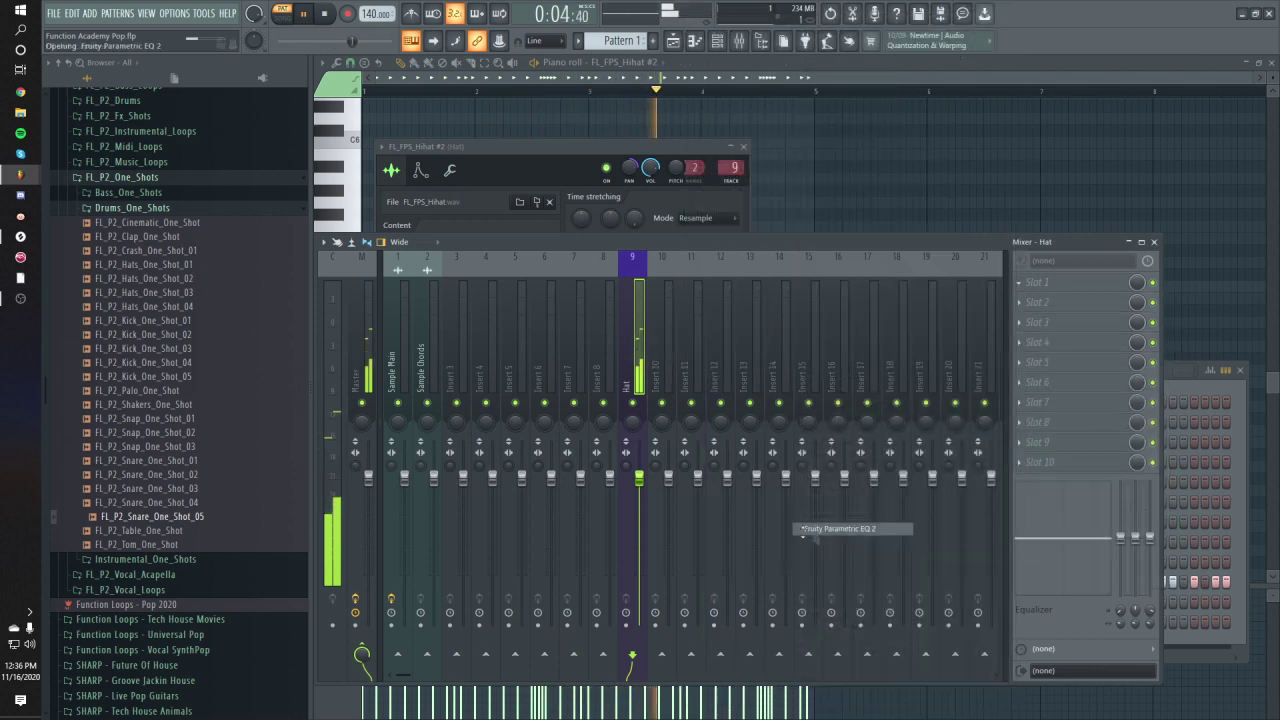
Step: Turn EQ band 1 into a high-pass filter that cuts the hi-hat's lows and mids, with a slightly raised cutoff and sharper knee
{"action": "left_click_drag", "start_coordinate": [391, 245], "coordinate": [500, 187]}
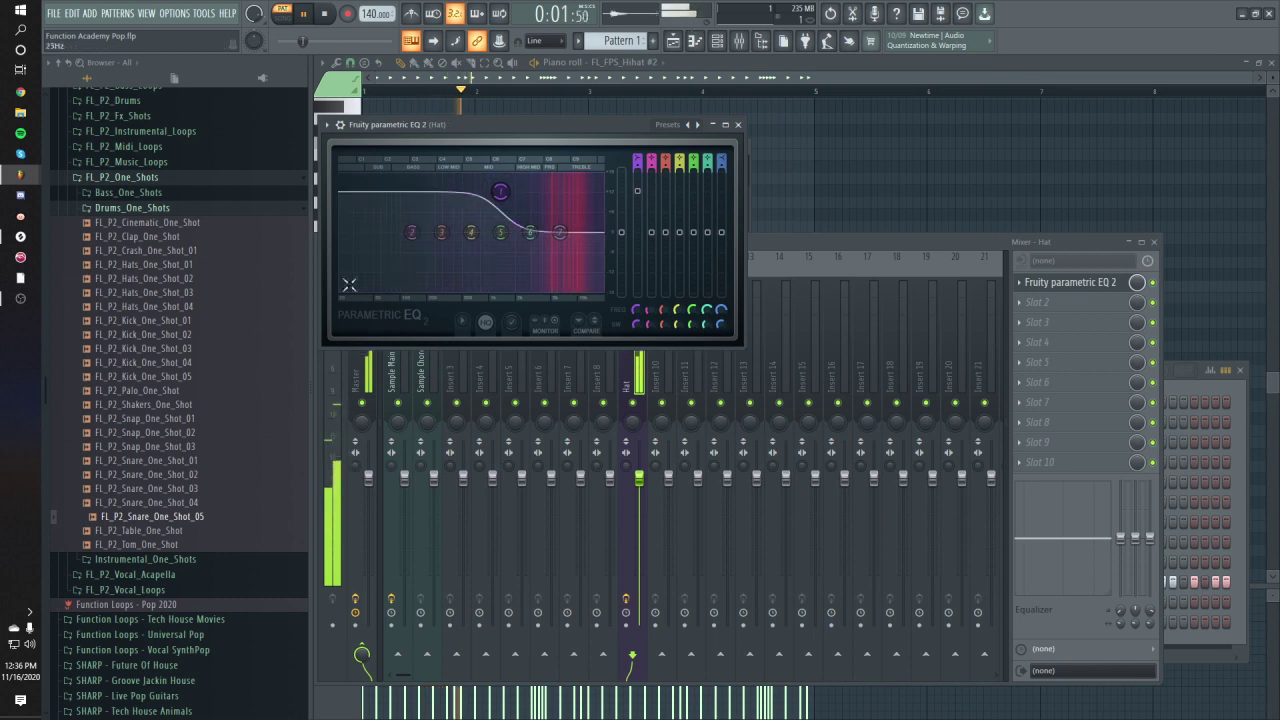
{"action": "key", "text": "space"}
{"action": "scroll", "coordinate": [500, 191], "scroll_direction": "down", "scroll_amount": 3}
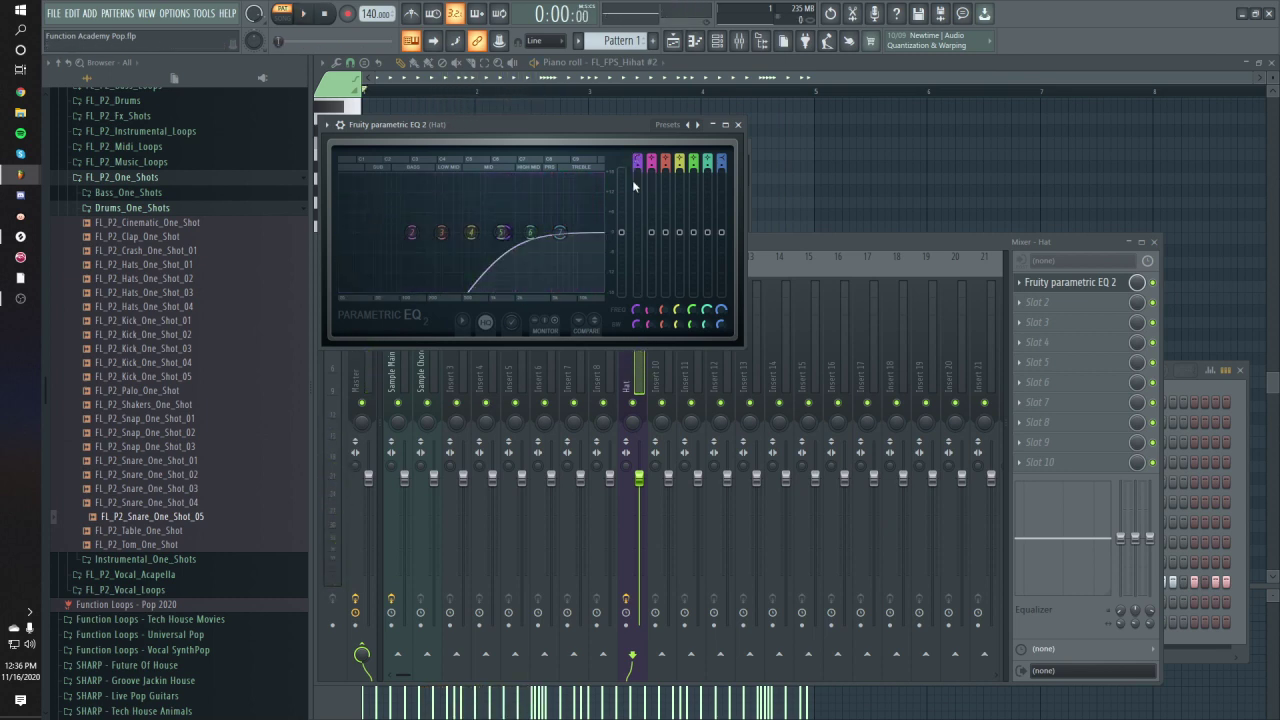
{"action": "left_click_drag", "start_coordinate": [503, 232], "coordinate": [512, 233]}
{"action": "left_click_drag", "start_coordinate": [637, 320], "coordinate": [637, 328]}
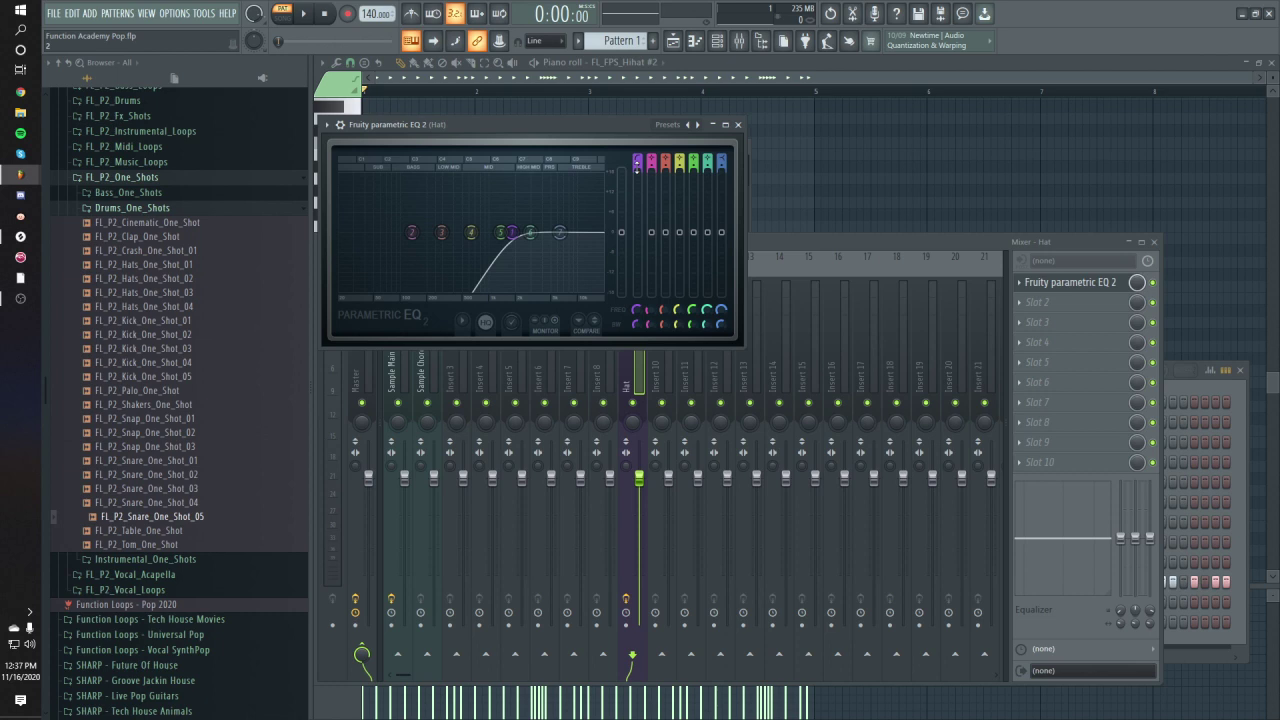
Step: Insert Dimension Expander in slot 2 of the Hat track, with Dry/Wet at about 40 and Size at minimum, and play the pattern
{"action": "left_click", "coordinate": [1059, 316]}
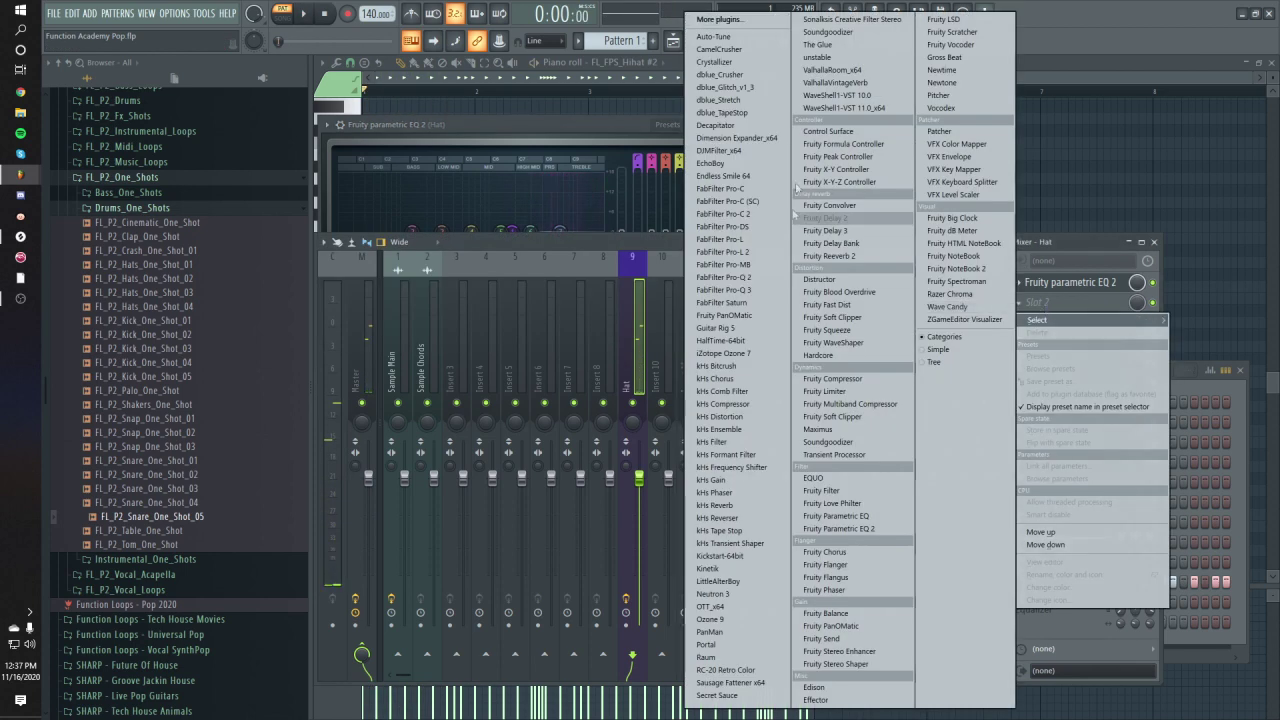
{"action": "left_click", "coordinate": [740, 138]}
{"action": "left_click_drag", "start_coordinate": [421, 209], "coordinate": [421, 236]}
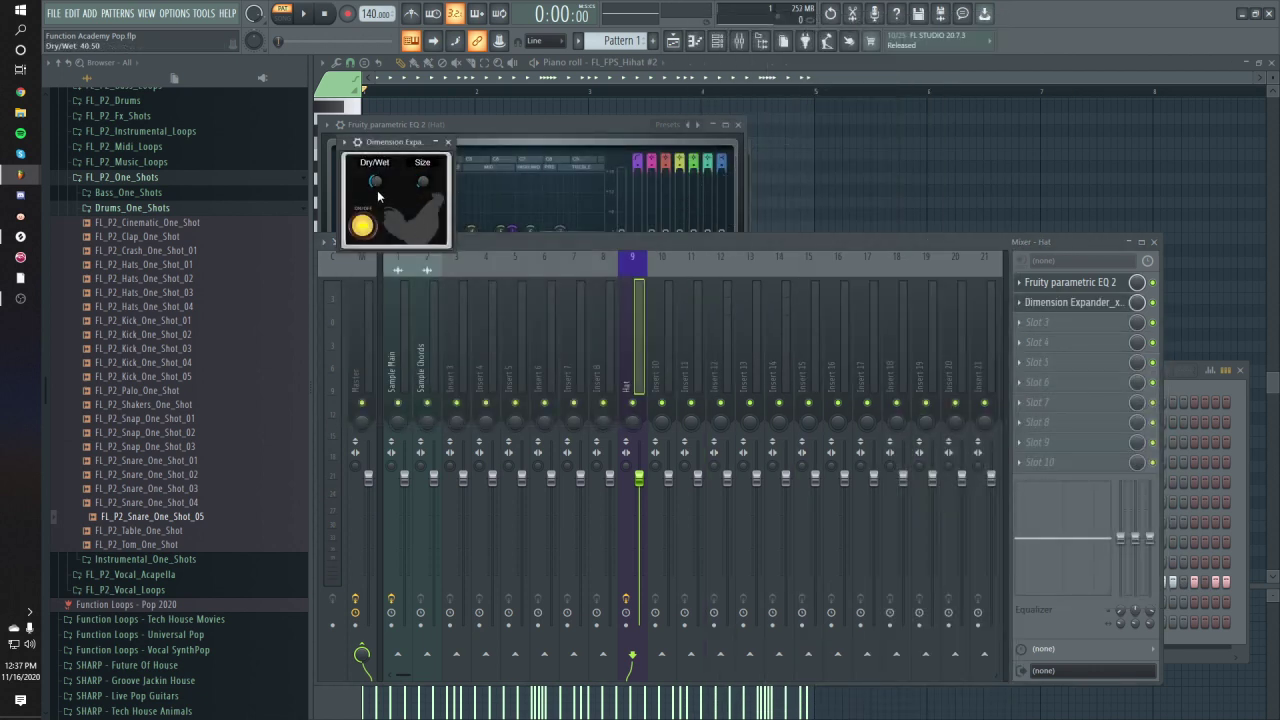
{"action": "left_click_drag", "start_coordinate": [395, 145], "coordinate": [428, 150]}
{"action": "key", "text": "space"}
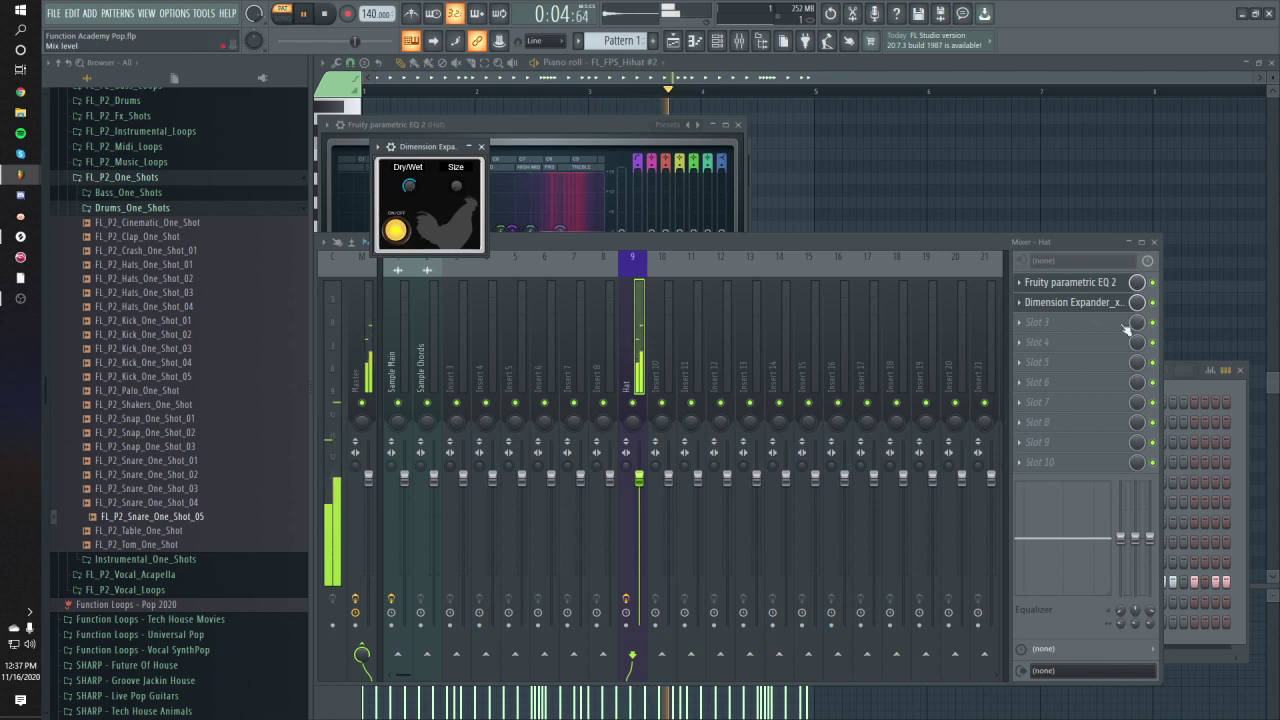
Step: Stop playback and insert kHs Reverb in slot 3 of the Hat mixer track
{"action": "left_click", "coordinate": [1025, 323]}
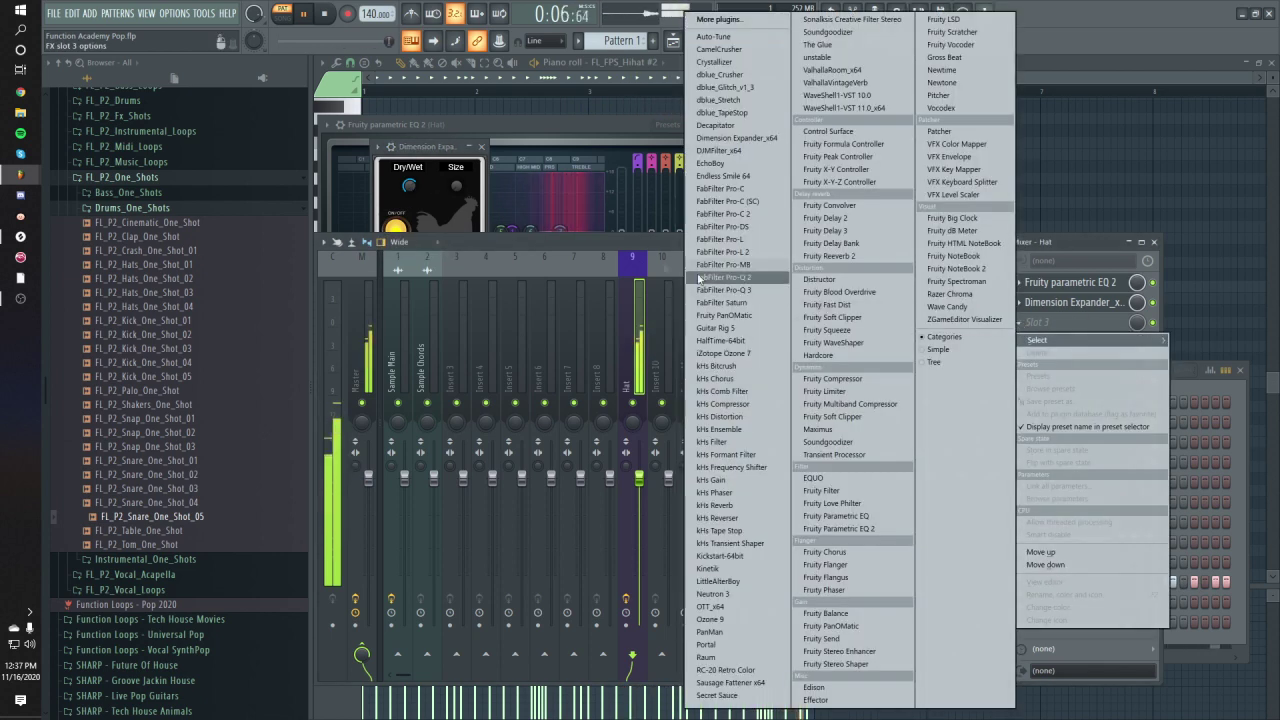
{"action": "key", "text": "Escape"}
{"action": "key", "text": "space"}
{"action": "left_click", "coordinate": [1064, 329]}
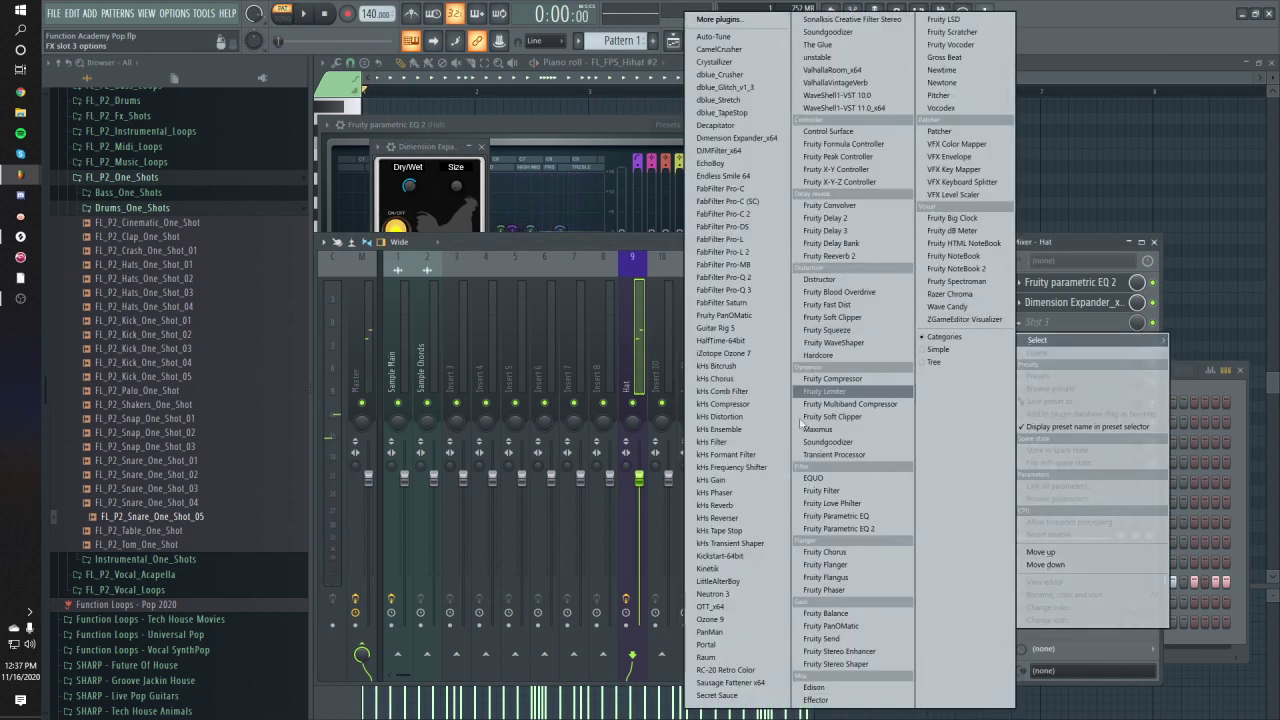
{"action": "left_click", "coordinate": [716, 505]}
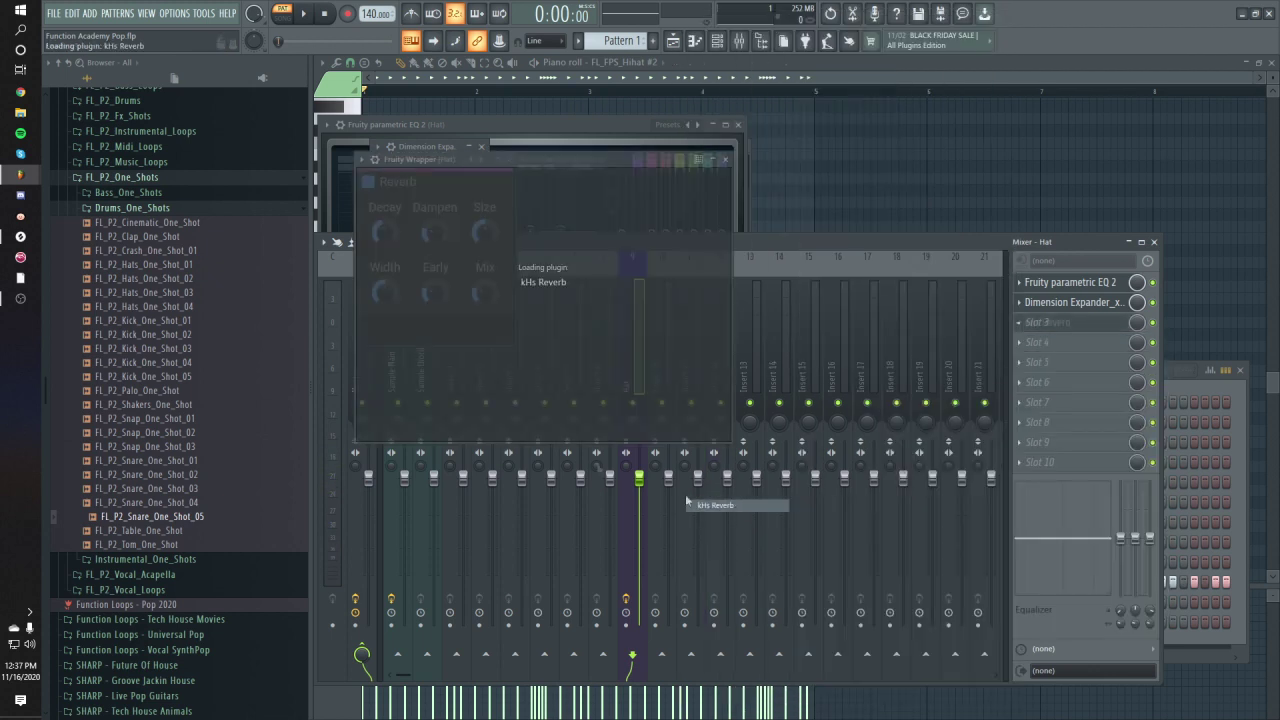
Step: Lower the reverb's Decay and Mix and set its Size to 64% during playback, then close the mixer and plugin windows
{"action": "key", "text": "space"}
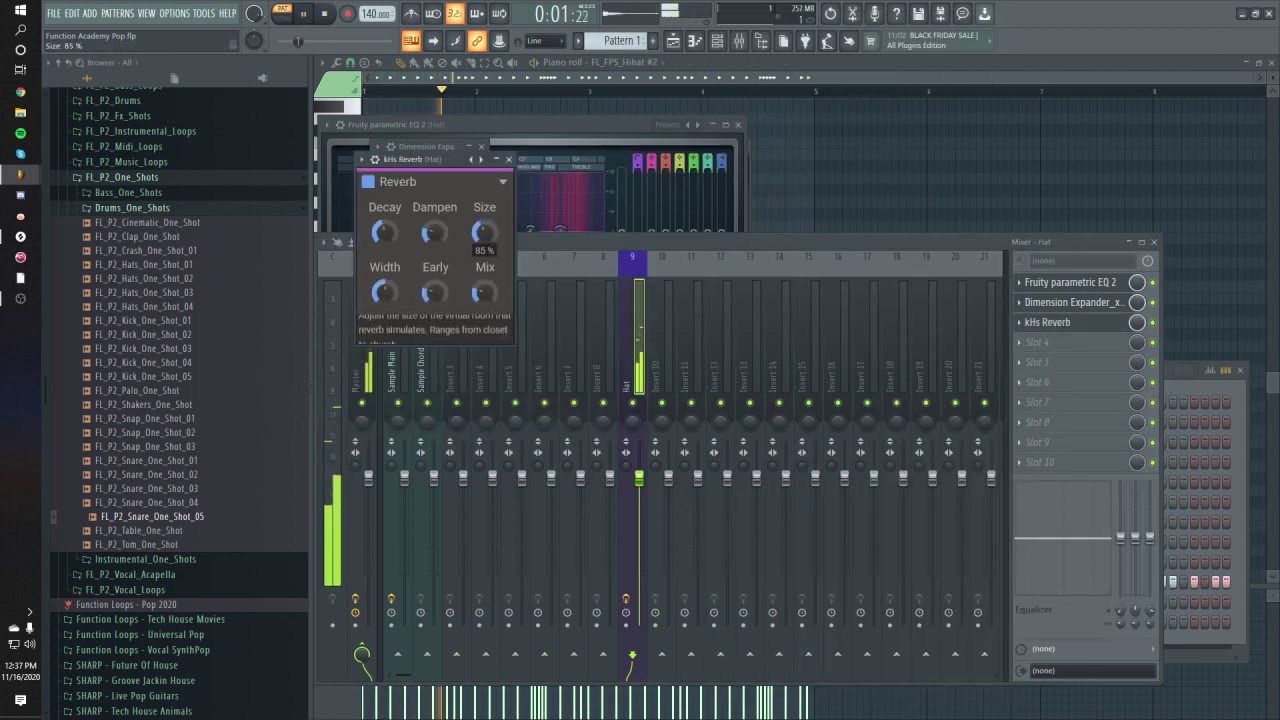
{"action": "left_click", "coordinate": [383, 233]}
{"action": "mouse_move", "coordinate": [383, 233]}
{"action": "left_mouse_down"}
{"action": "mouse_move", "coordinate": [383, 262]}
{"action": "mouse_move", "coordinate": [392, 234]}
{"action": "mouse_move", "coordinate": [392, 245]}
{"action": "left_mouse_up"}
{"action": "left_click_drag", "start_coordinate": [484, 233], "coordinate": [484, 236]}
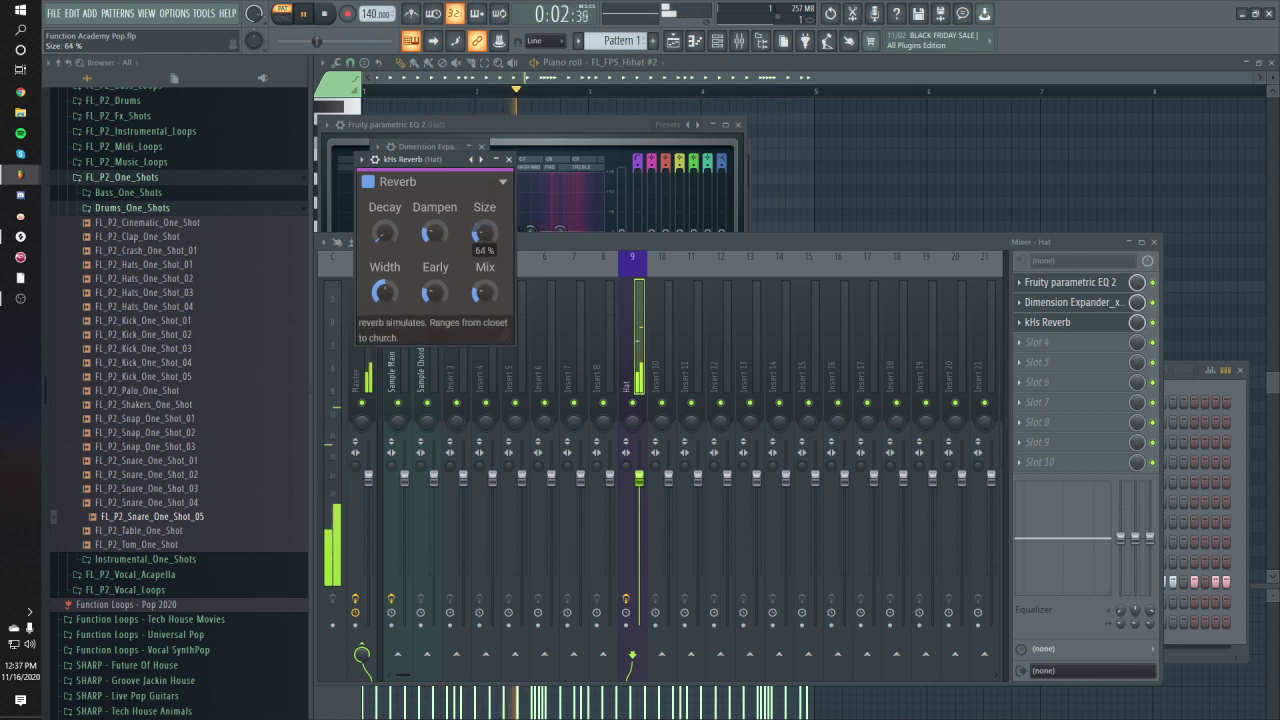
{"action": "left_click_drag", "start_coordinate": [484, 292], "coordinate": [484, 302]}
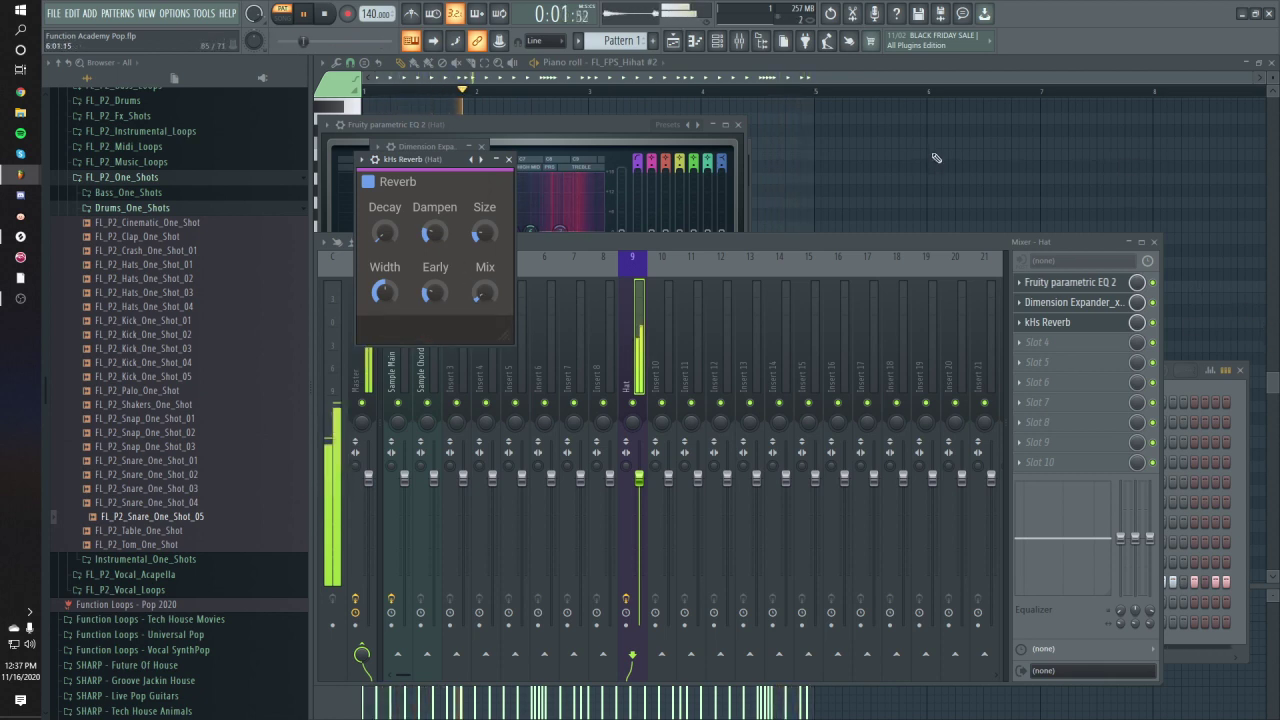
{"action": "key", "text": "F12"}
{"action": "key", "text": "space"}
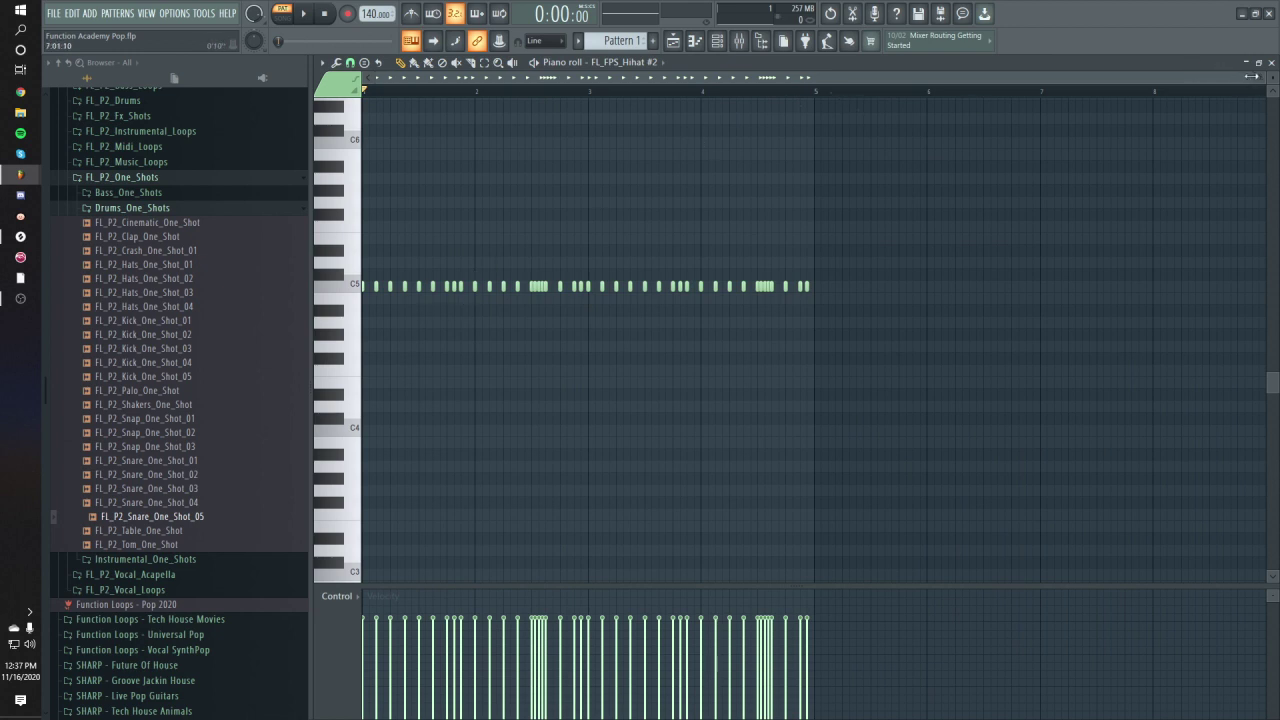
Step: Randomize the hi-hat notes' velocities with the piano roll randomizer, with panning at zero and Bipolar off
{"action": "scroll", "coordinate": [1094, 171], "scroll_direction": "up", "scroll_amount": 2, "text": "ctrl"}
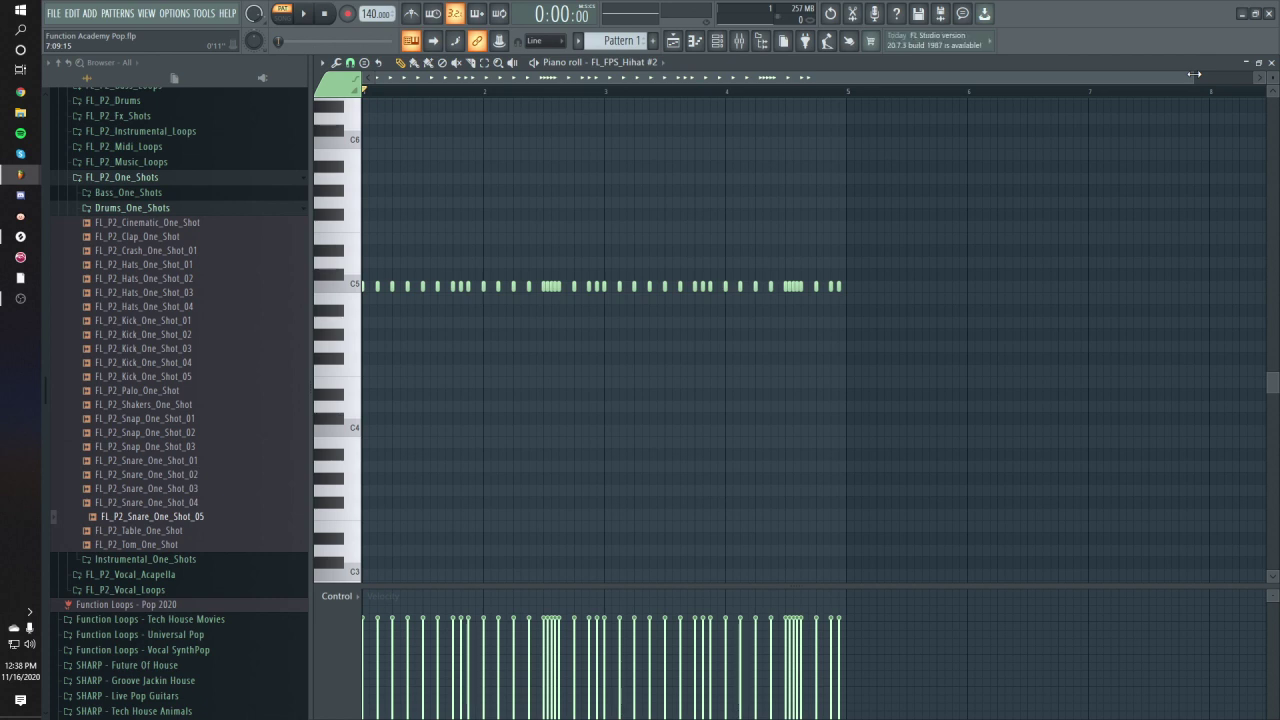
{"action": "left_click_drag", "start_coordinate": [1188, 73], "coordinate": [929, 78]}
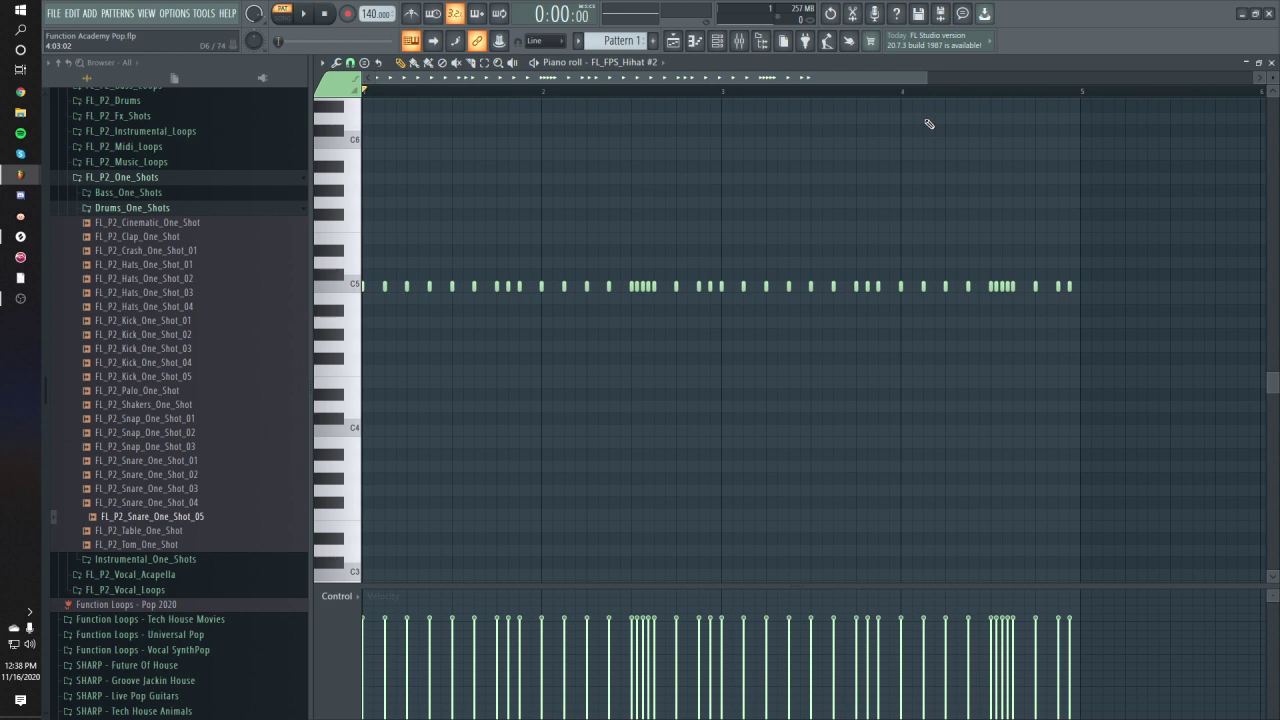
{"action": "key", "text": "alt+r"}
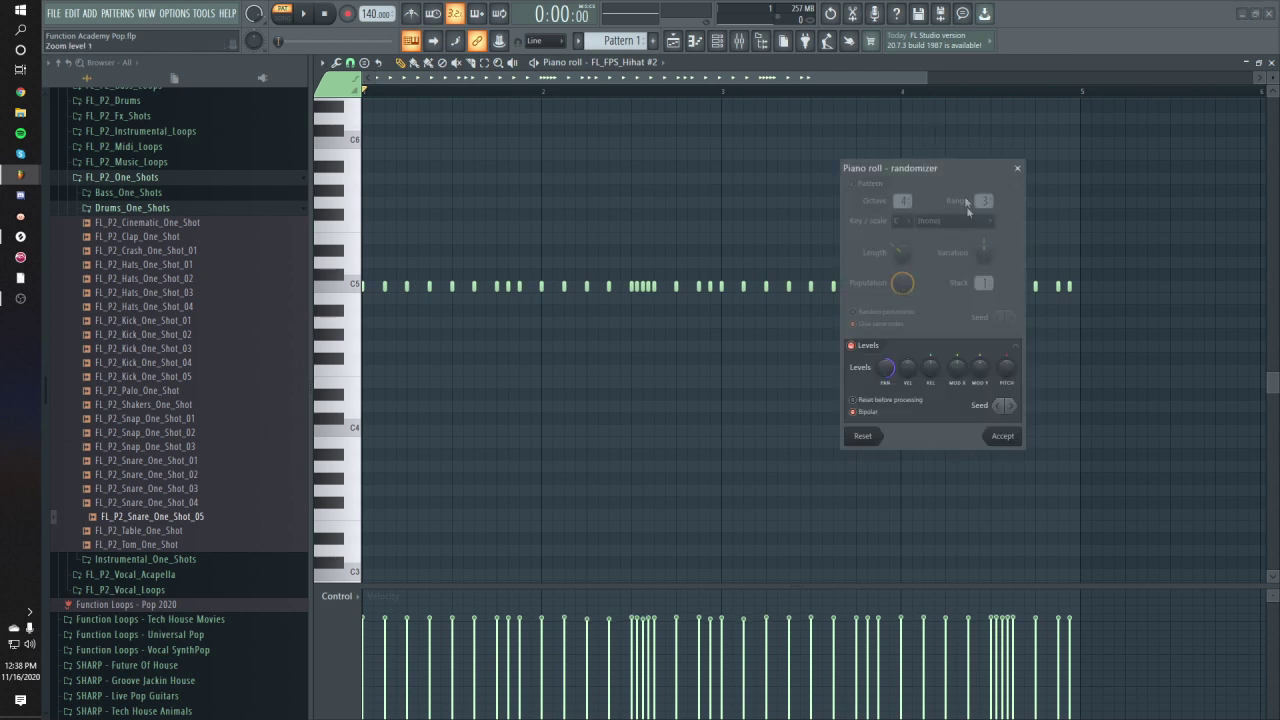
{"action": "left_click_drag", "start_coordinate": [885, 367], "coordinate": [885, 400]}
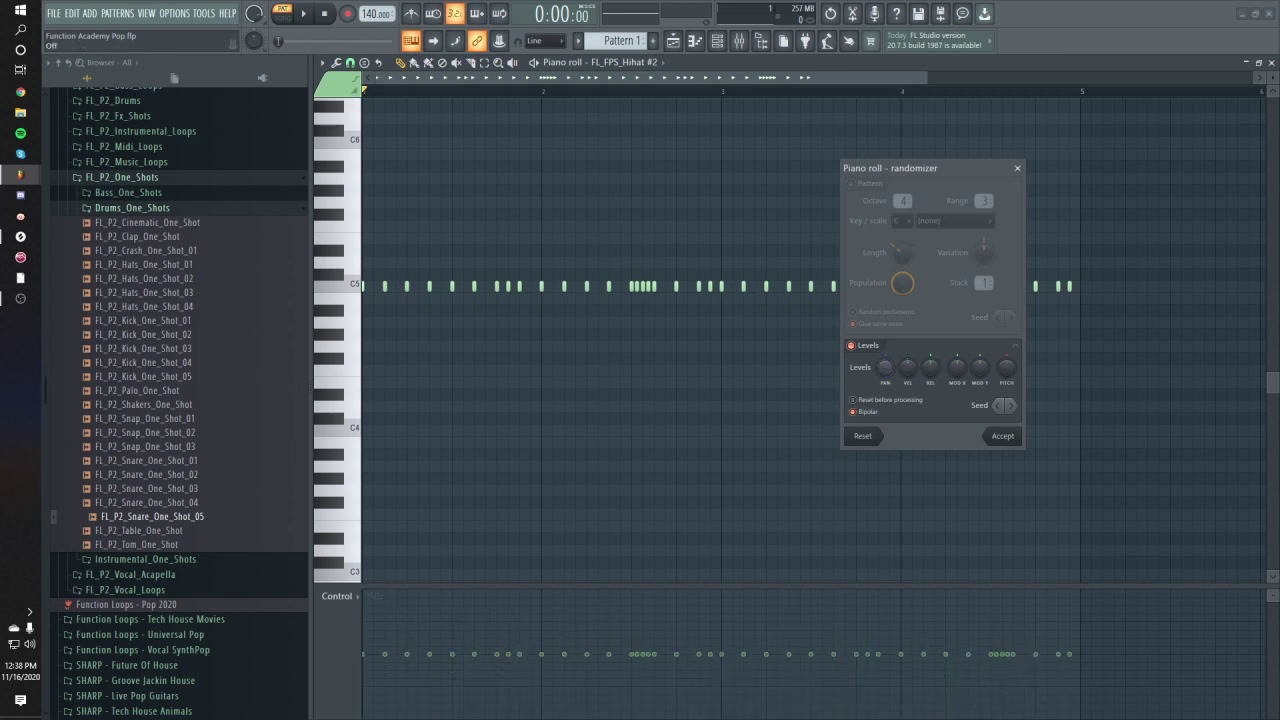
{"action": "left_click", "coordinate": [908, 367]}
{"action": "left_click", "coordinate": [870, 411]}
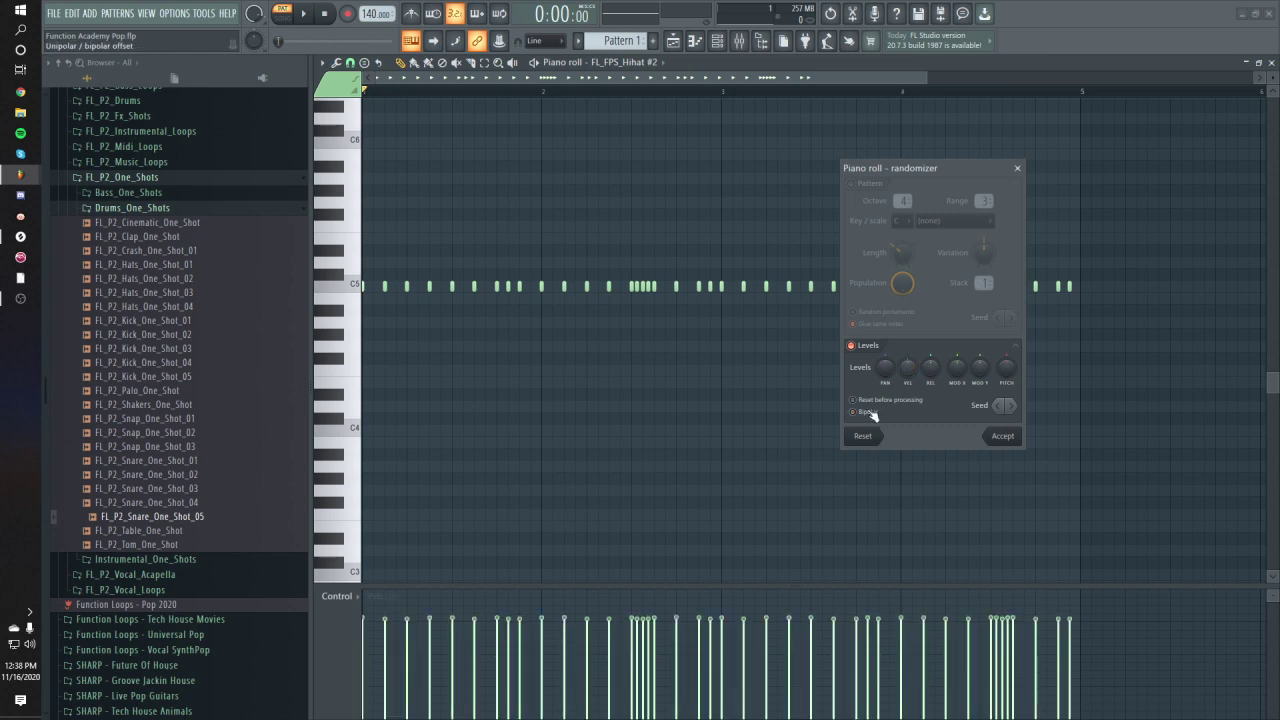
{"action": "mouse_move", "coordinate": [903, 377]}
{"action": "left_mouse_down"}
{"action": "mouse_move", "coordinate": [903, 340]}
{"action": "mouse_move", "coordinate": [903, 384]}
{"action": "left_mouse_up"}
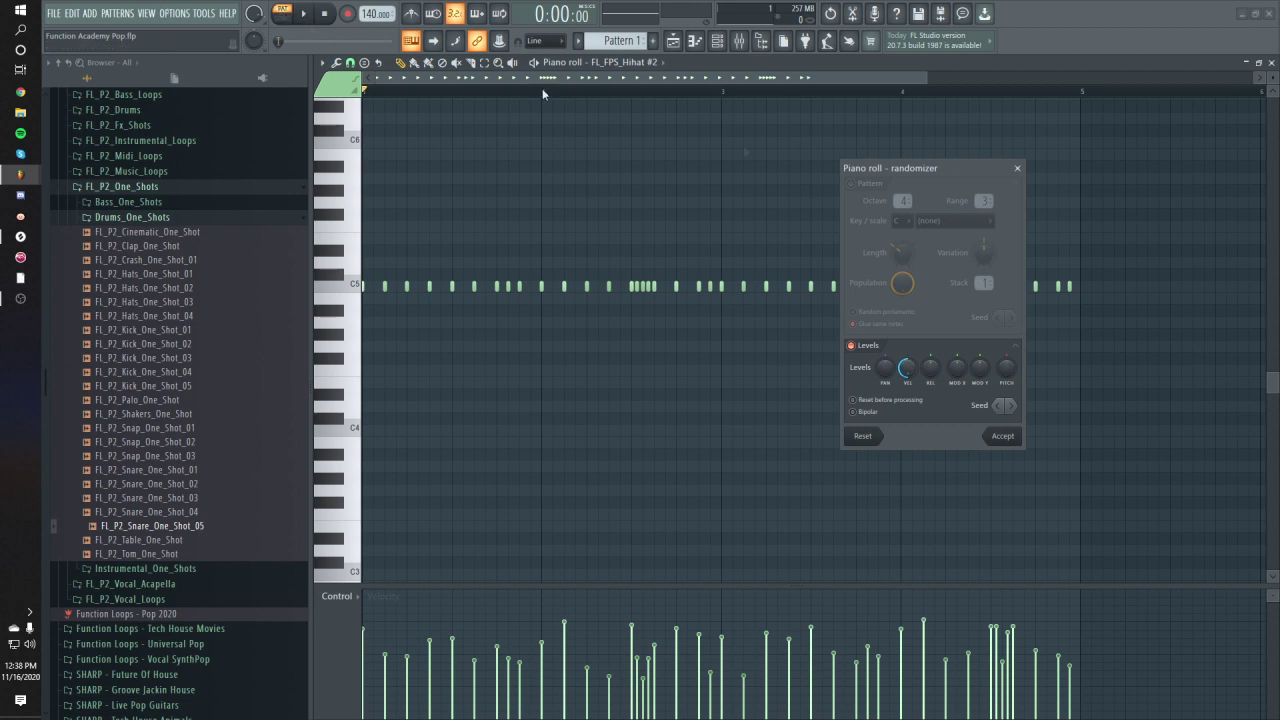
Step: Audition the randomized velocities, reduce the velocity randomization for a subtler variation, and accept it
{"action": "left_click_drag", "start_coordinate": [925, 173], "coordinate": [990, 169]}
{"action": "key", "text": "space"}
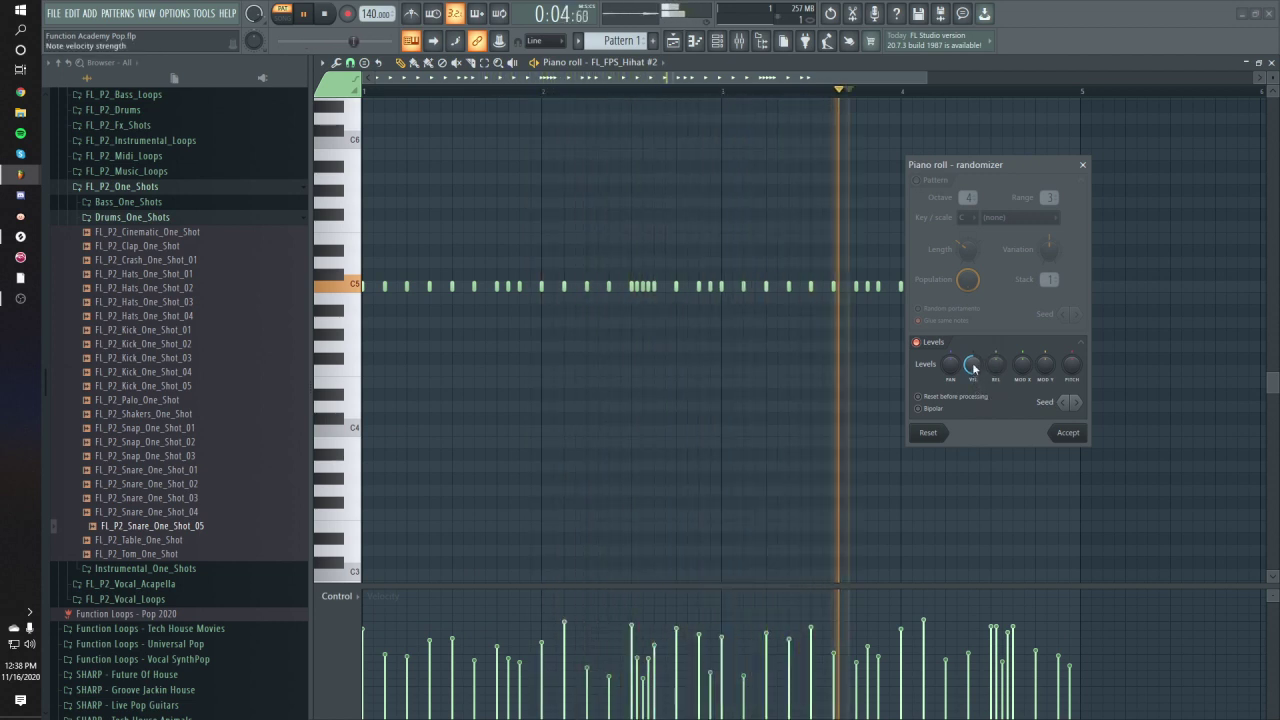
{"action": "key", "text": "space"}
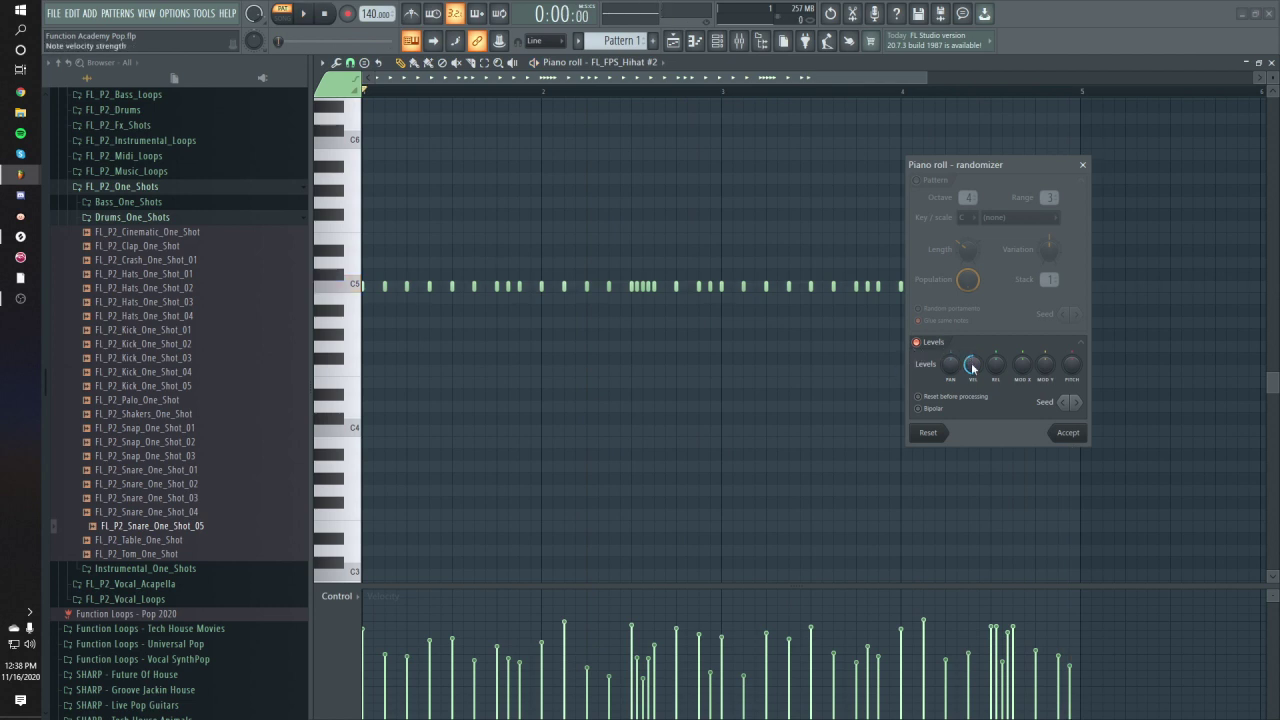
{"action": "mouse_move", "coordinate": [972, 364]}
{"action": "left_mouse_down"}
{"action": "mouse_move", "coordinate": [972, 396]}
{"action": "mouse_move", "coordinate": [972, 384]}
{"action": "left_mouse_up"}
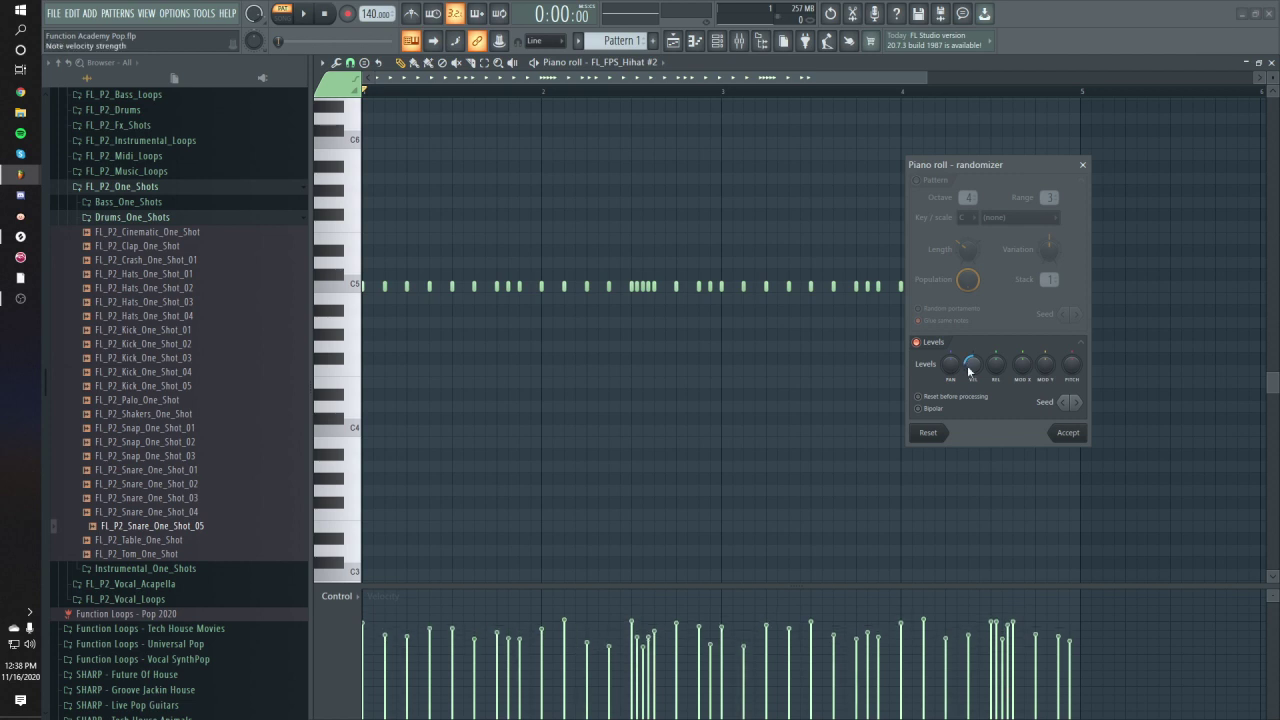
{"action": "key", "text": "space"}
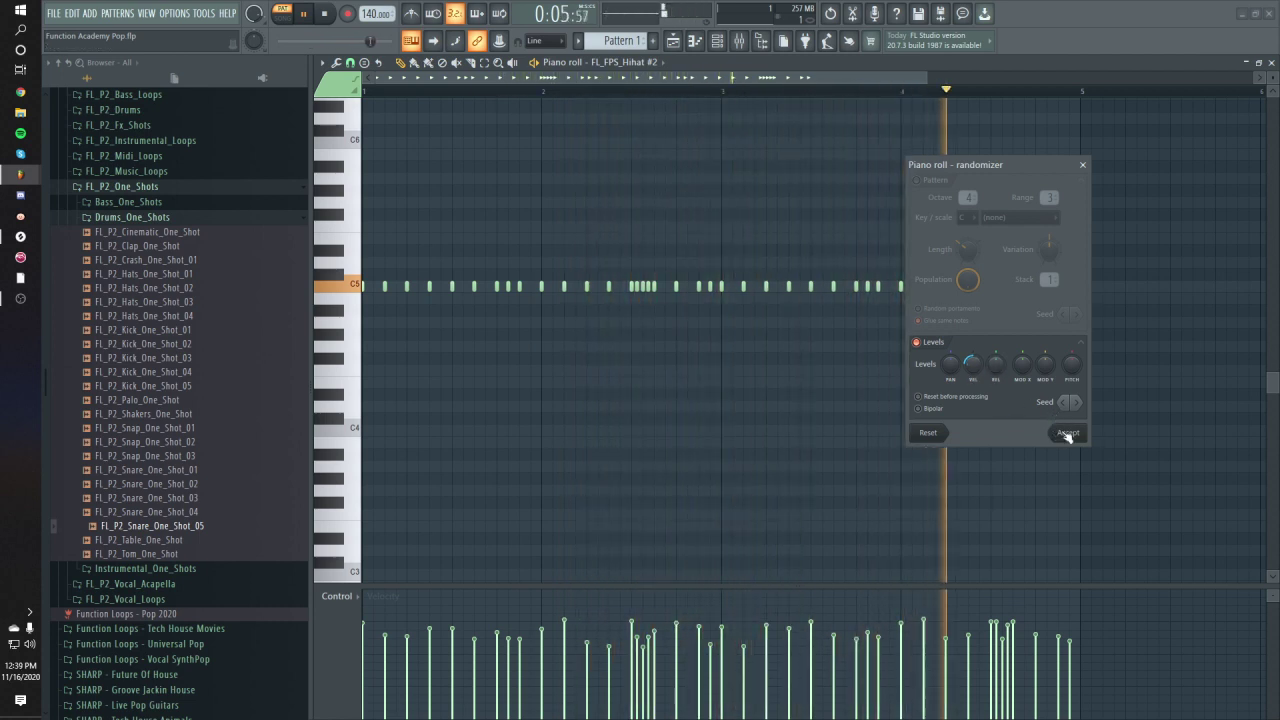
{"action": "key", "text": "space"}
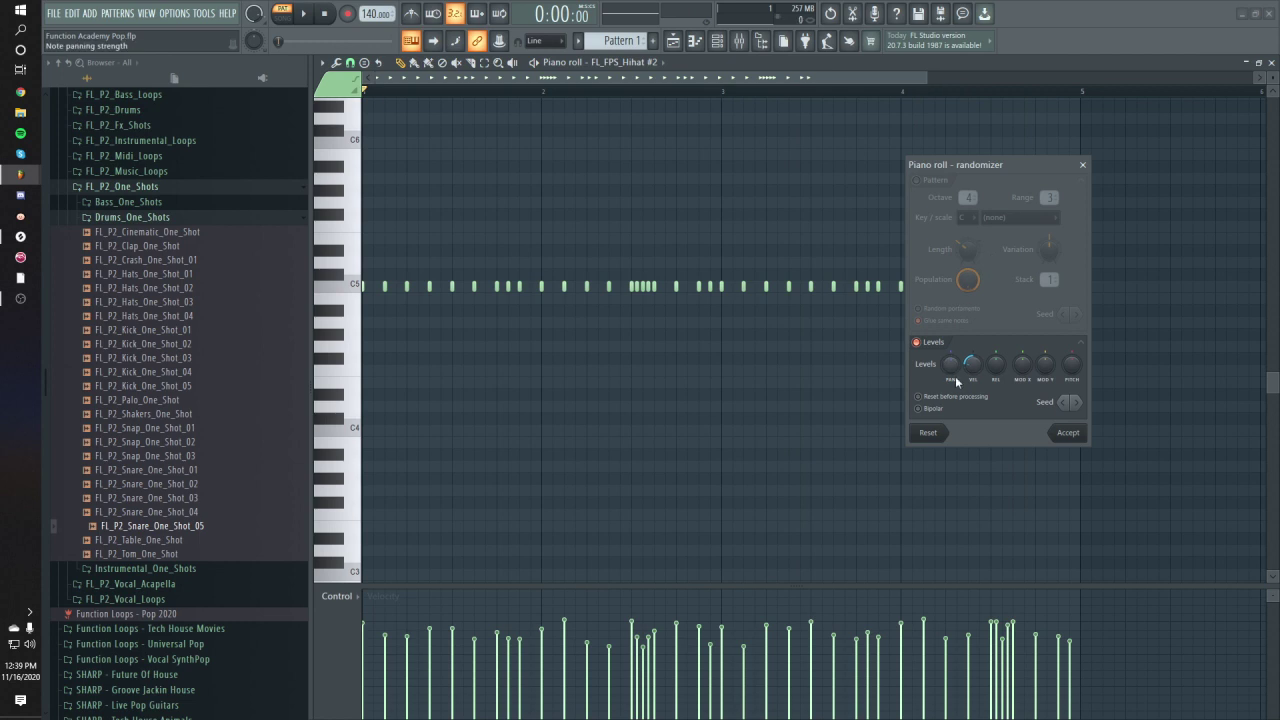
{"action": "left_click", "coordinate": [1068, 432]}
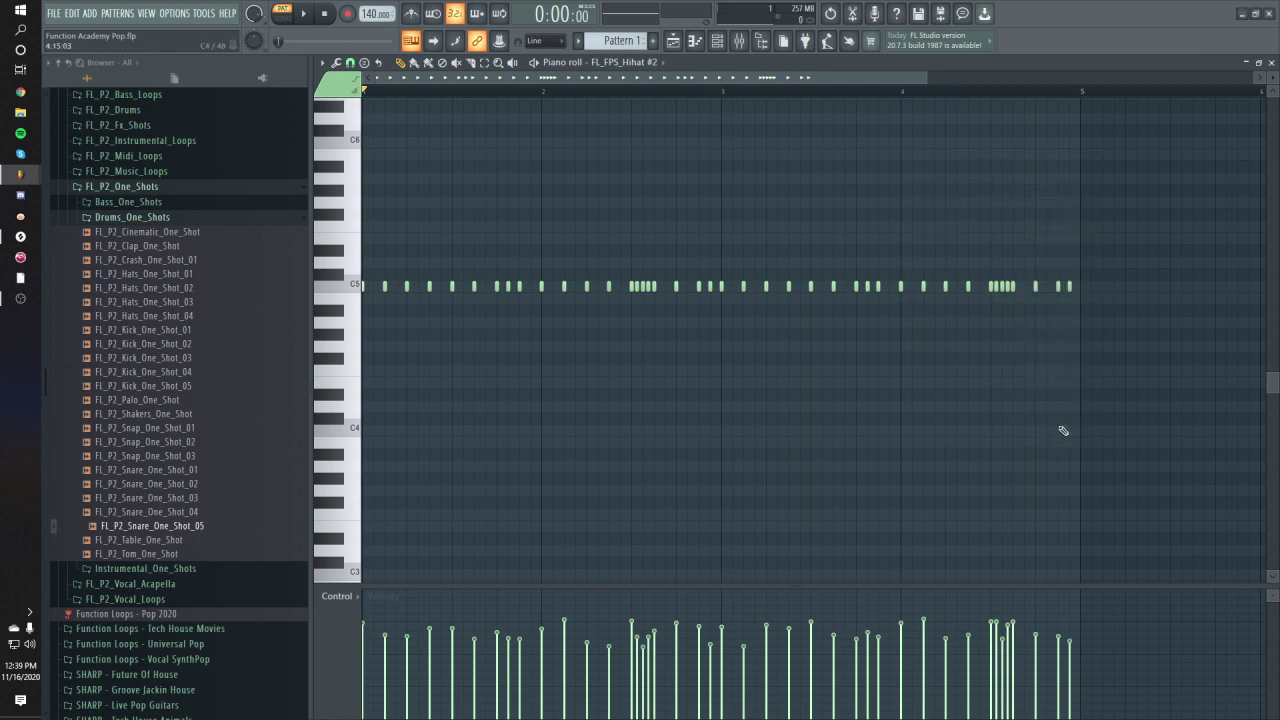
Step: Reopen the randomizer, set velocity randomization to zero, turn Bipolar on and randomize the hi-hat notes' panning
{"action": "key", "text": "alt+r"}
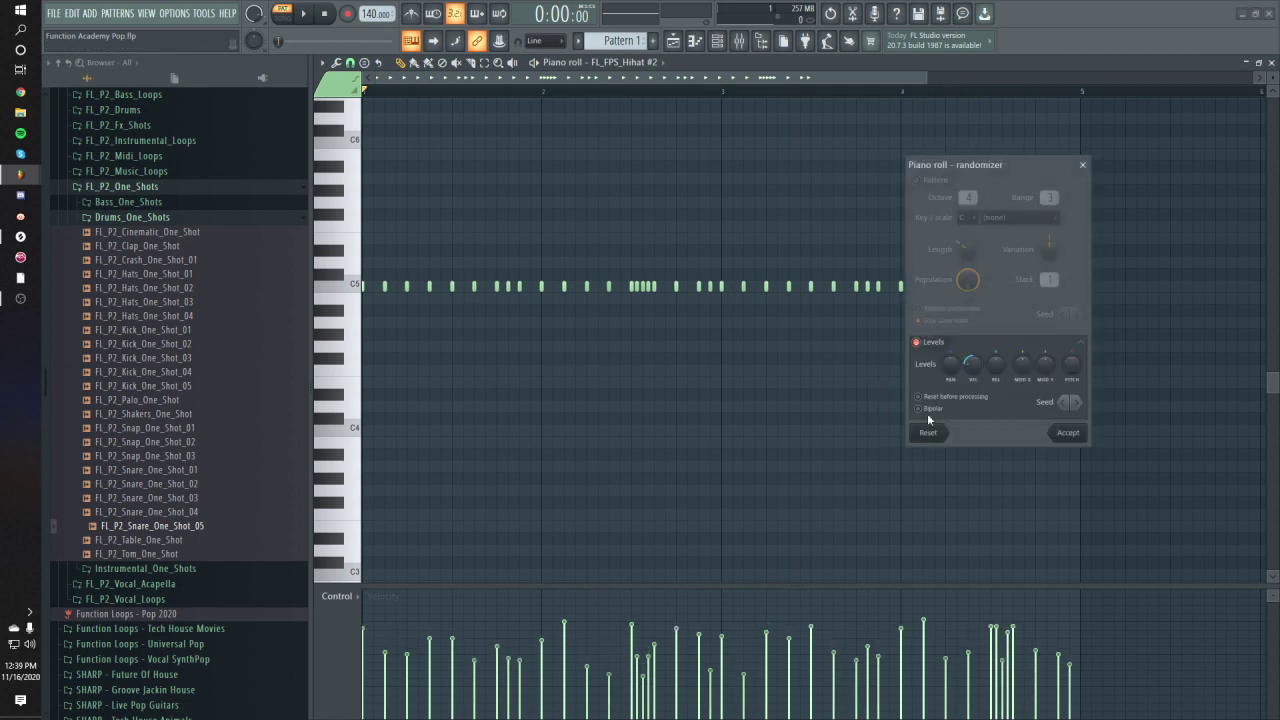
{"action": "mouse_move", "coordinate": [969, 376]}
{"action": "left_mouse_down"}
{"action": "mouse_move", "coordinate": [969, 400]}
{"action": "mouse_move", "coordinate": [975, 390]}
{"action": "left_mouse_up"}
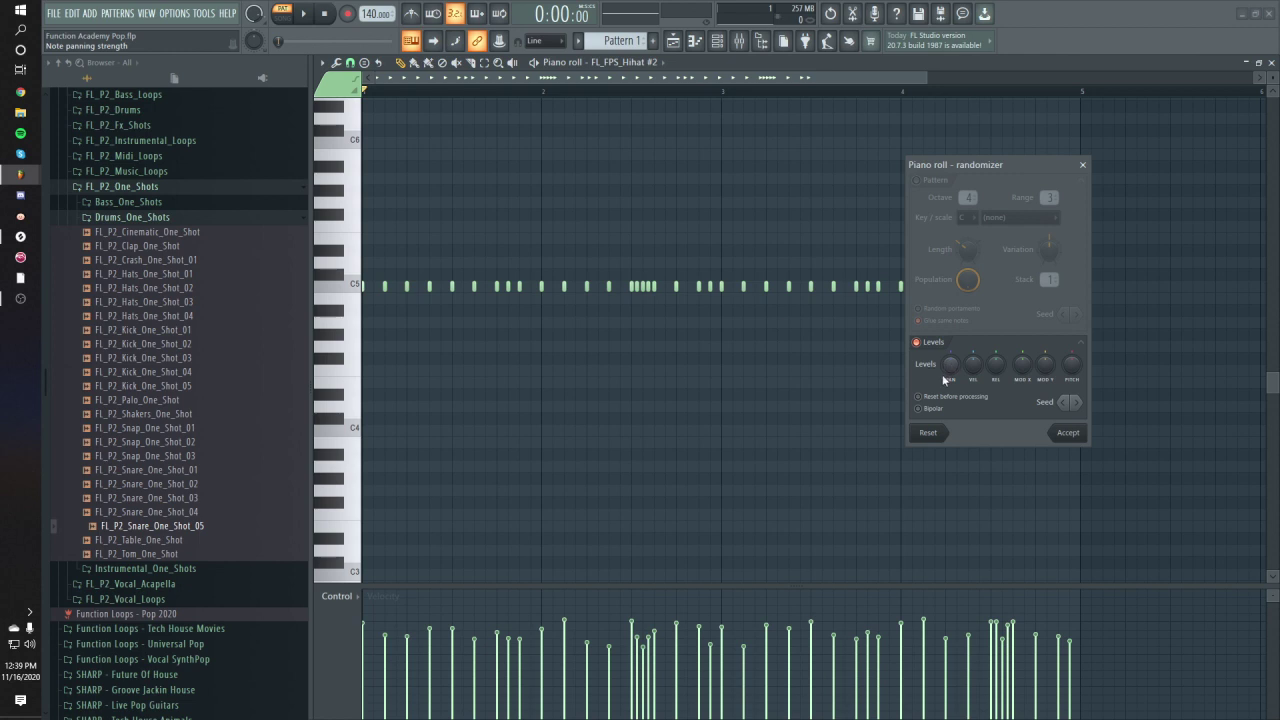
{"action": "left_click", "coordinate": [938, 411]}
{"action": "left_click_drag", "start_coordinate": [966, 349], "coordinate": [966, 318]}
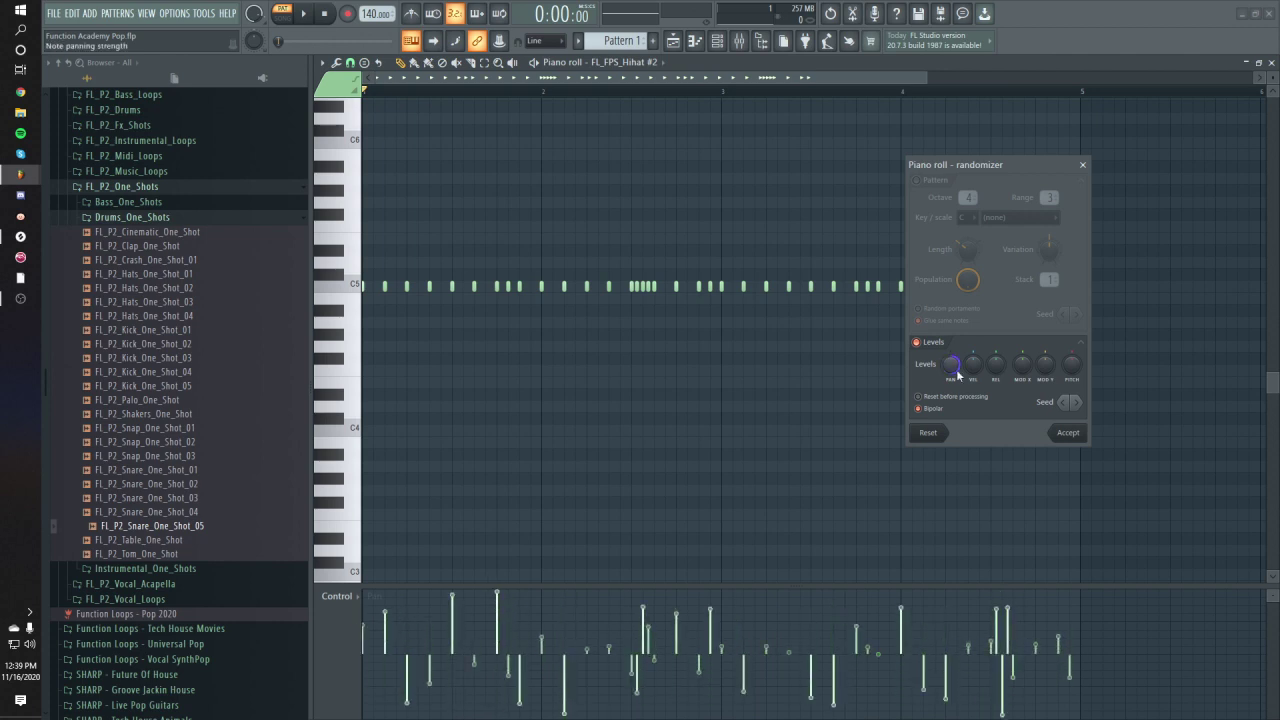
Step: Move the randomizer clear of the notes and play the hi-hat pattern to audition the randomized panning
{"action": "left_click_drag", "start_coordinate": [1024, 174], "coordinate": [1062, 184]}
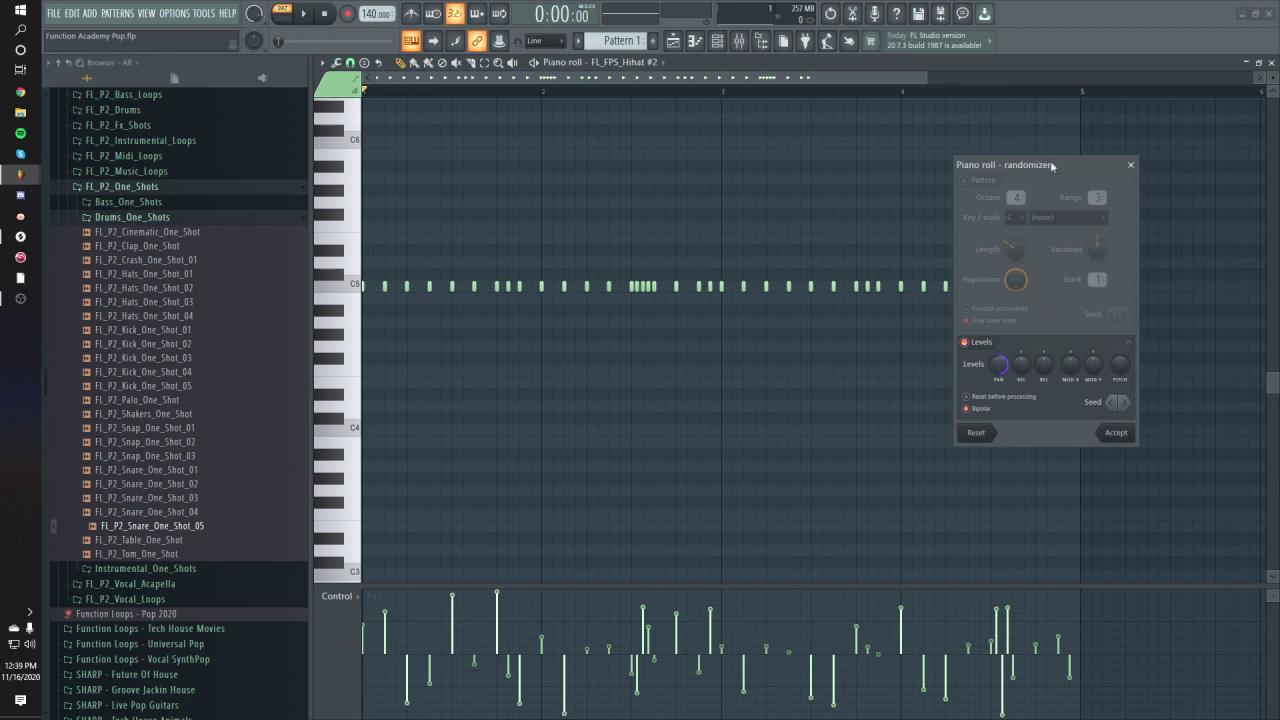
{"action": "left_click_drag", "start_coordinate": [1052, 166], "coordinate": [1058, 162]}
{"action": "key", "text": "space"}
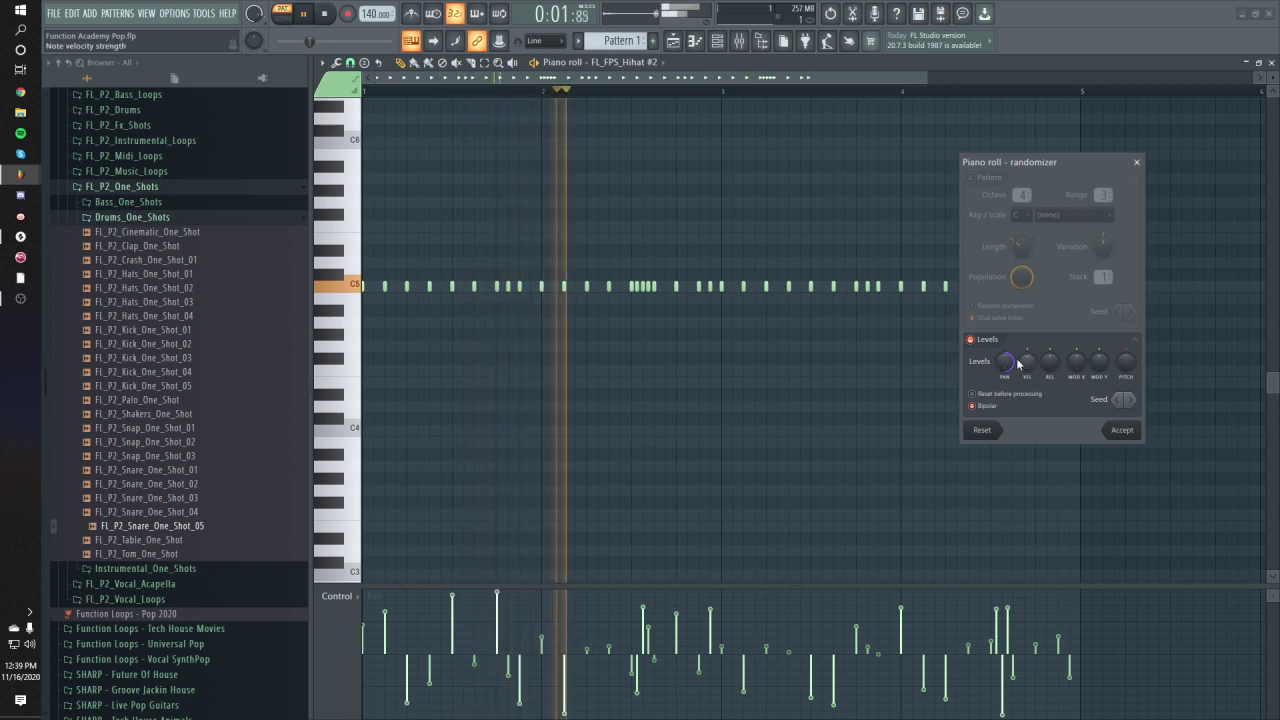
{"action": "key", "text": "space"}
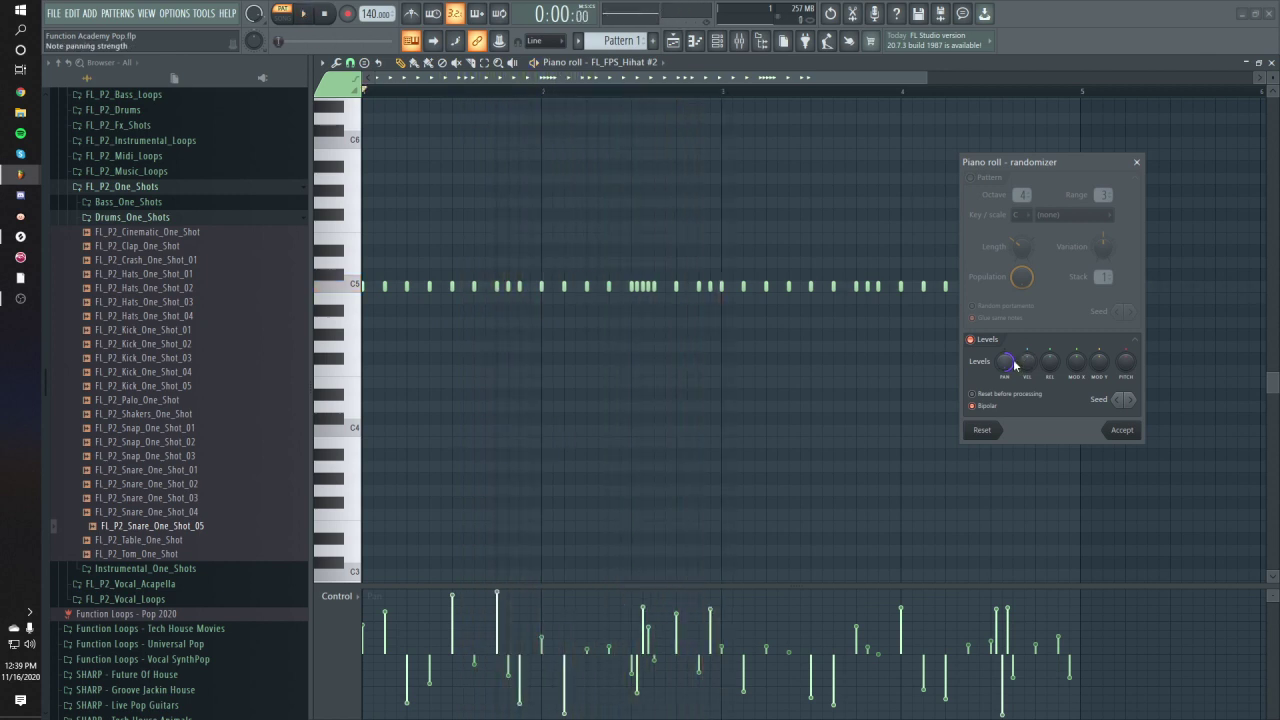
Step: Reduce the hi-hat panning randomization for a subtler stereo spread, audition it, and accept the randomizer settings
{"action": "left_click_drag", "start_coordinate": [1006, 366], "coordinate": [1006, 392]}
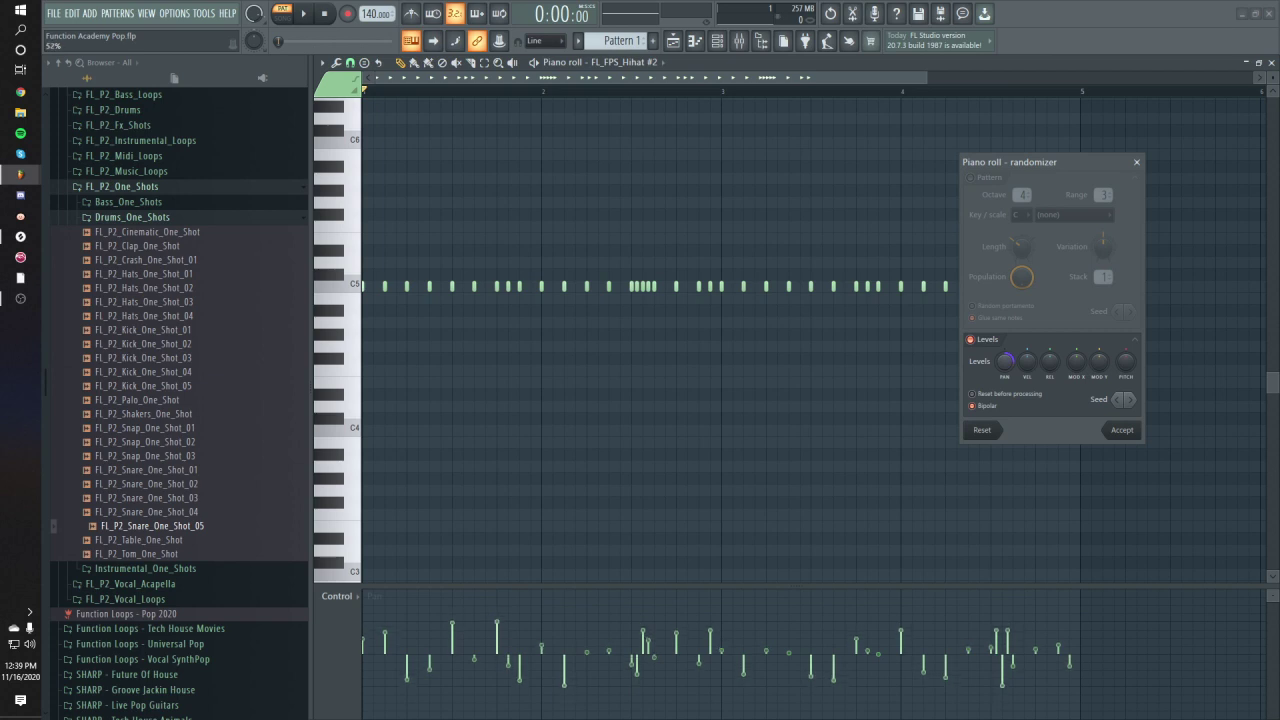
{"action": "left_click_drag", "start_coordinate": [1000, 162], "coordinate": [1051, 161]}
{"action": "key", "text": "space"}
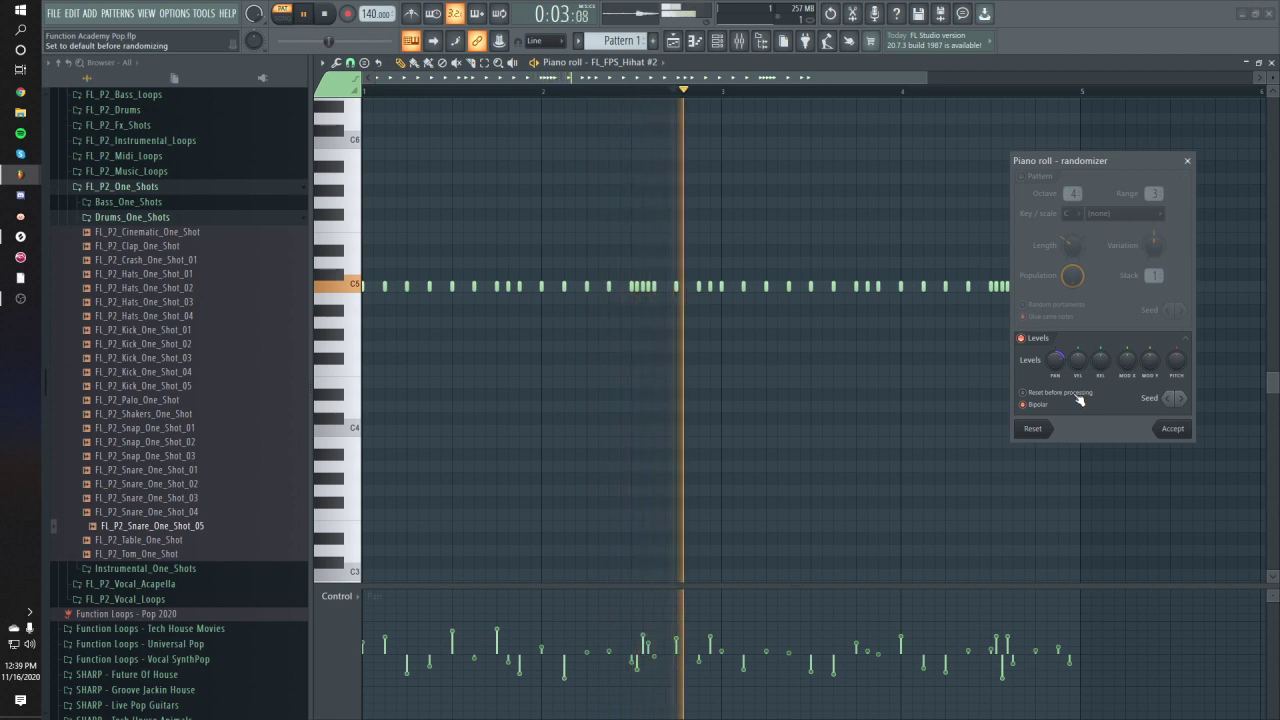
{"action": "left_click", "coordinate": [1173, 431]}
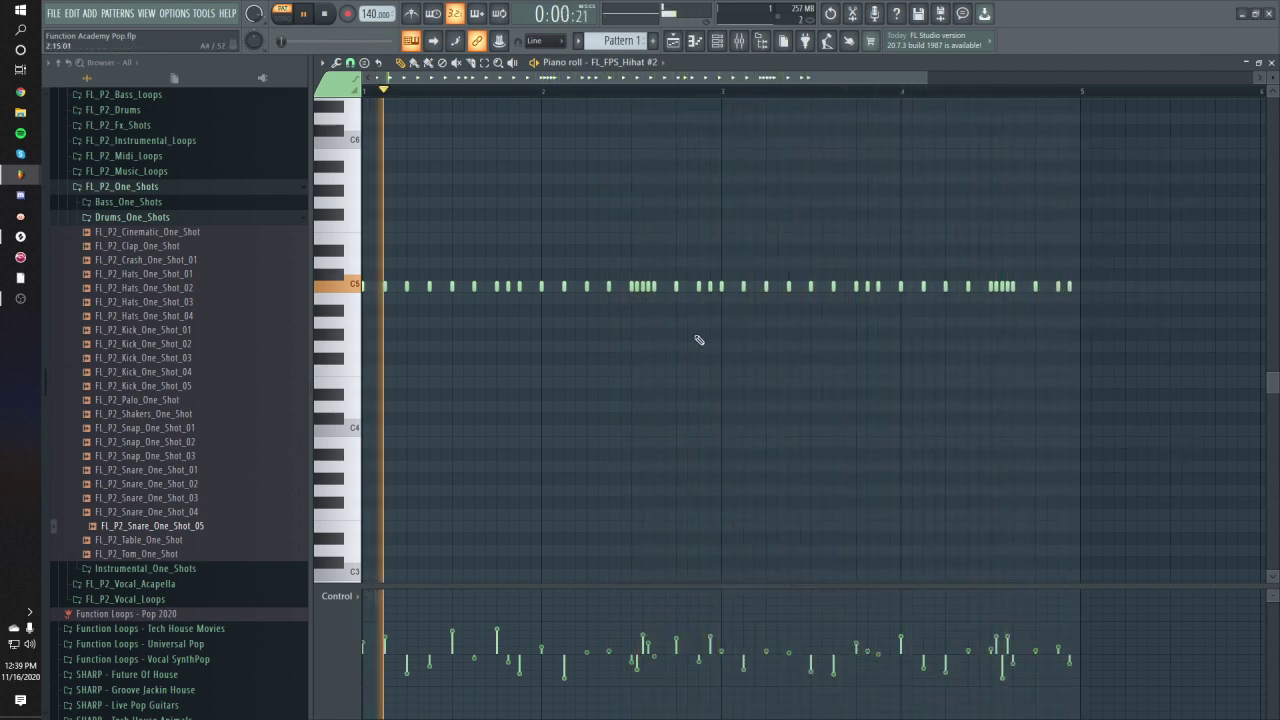
{"action": "key", "text": "space"}
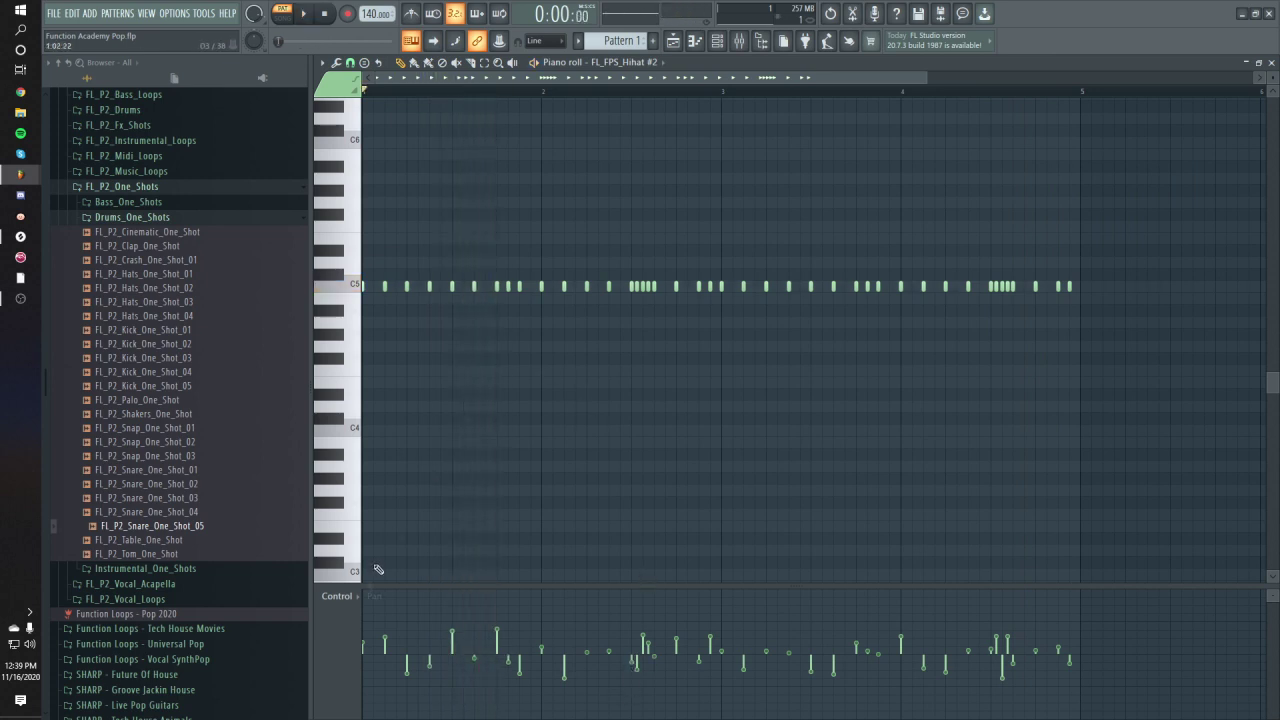
Step: Show note fine pitch and pitch the bar 2 hi-hat roll downward, raise four notes of the bar 4 roll, and lower the last note
{"action": "left_click", "coordinate": [338, 596]}
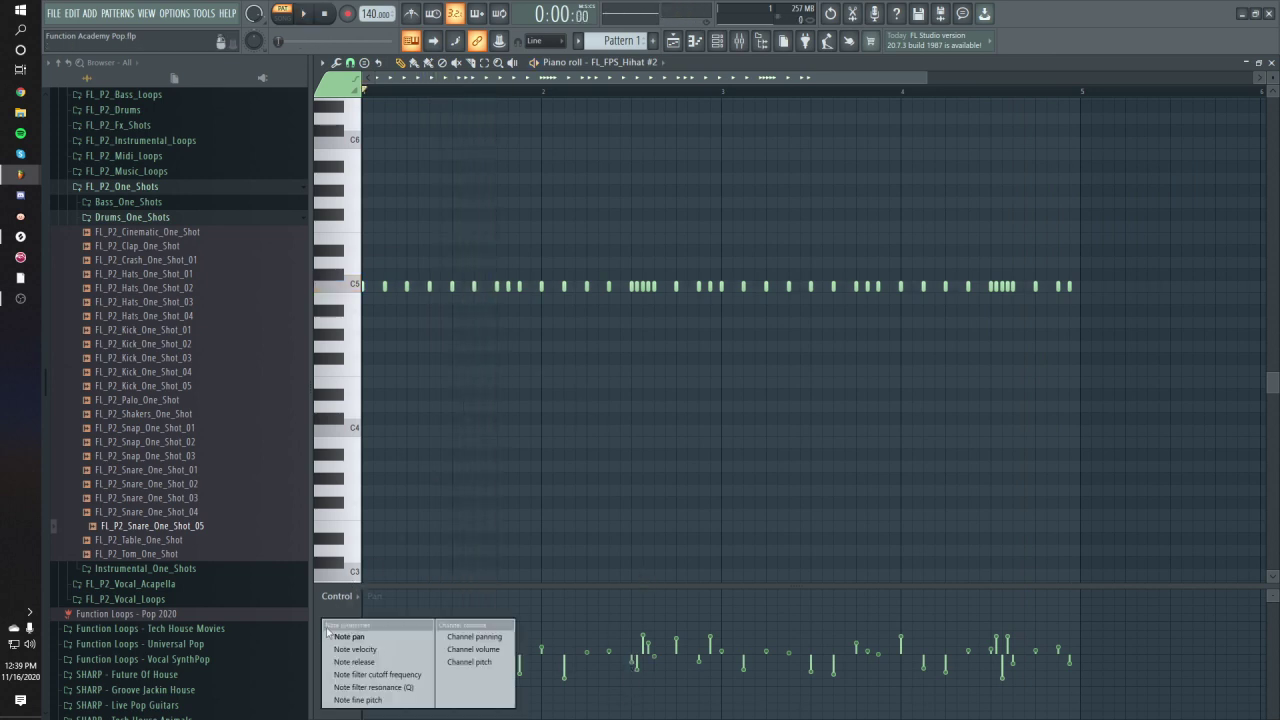
{"action": "left_click", "coordinate": [381, 703]}
{"action": "scroll", "coordinate": [603, 529], "scroll_direction": "up", "scroll_amount": 2}
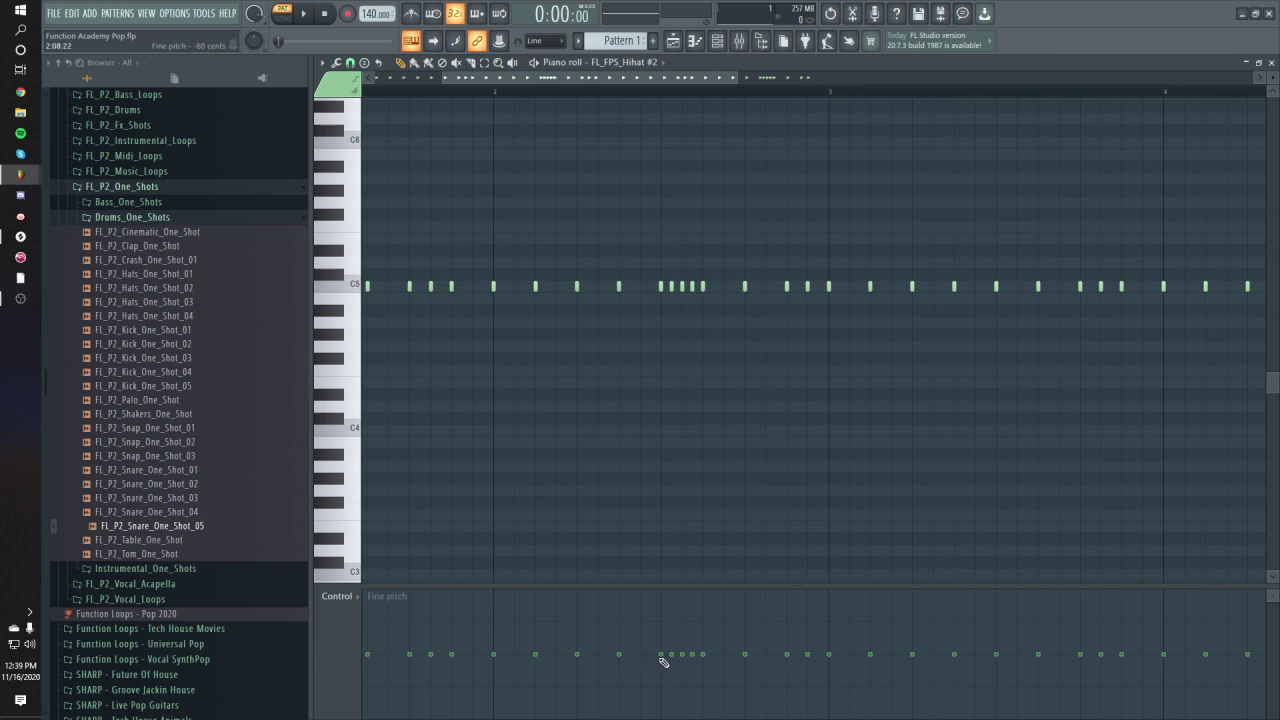
{"action": "scroll", "coordinate": [880, 650], "scroll_direction": "right", "scroll_amount": 4}
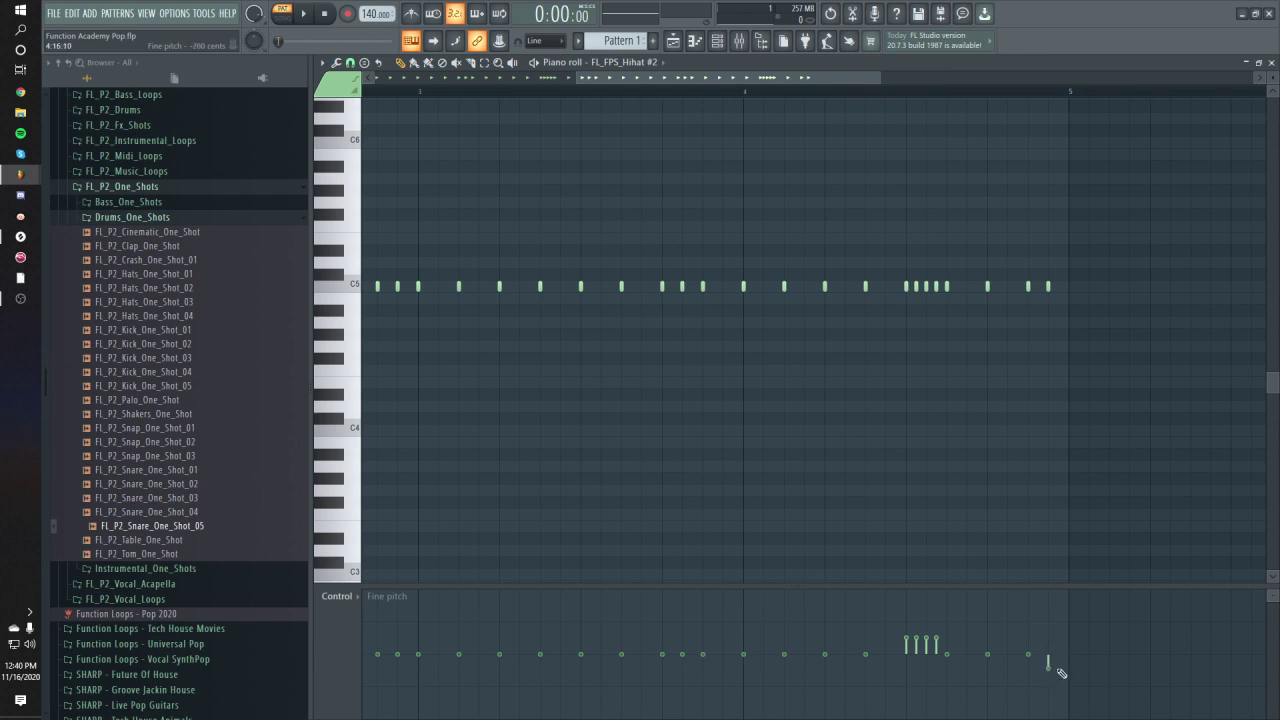
Step: Adjust the fine pitch of individual hi-hat notes in bars 1 to 3 by ear during playback
{"action": "scroll", "coordinate": [806, 680], "scroll_direction": "down", "scroll_amount": 4}
{"action": "scroll", "coordinate": [514, 686], "scroll_direction": "up", "scroll_amount": 2}
{"action": "key", "text": "space"}
{"action": "left_click_drag", "start_coordinate": [669, 664], "coordinate": [675, 666]}
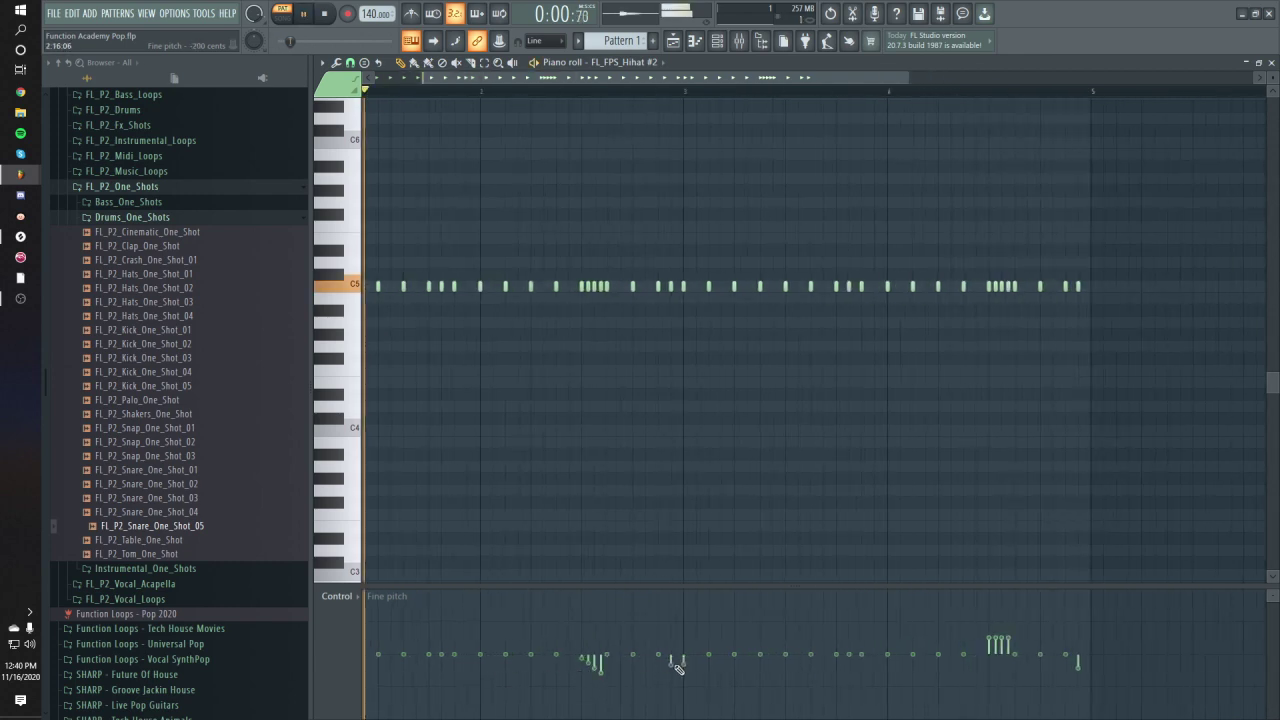
{"action": "scroll", "coordinate": [428, 674], "scroll_direction": "down", "scroll_amount": 3}
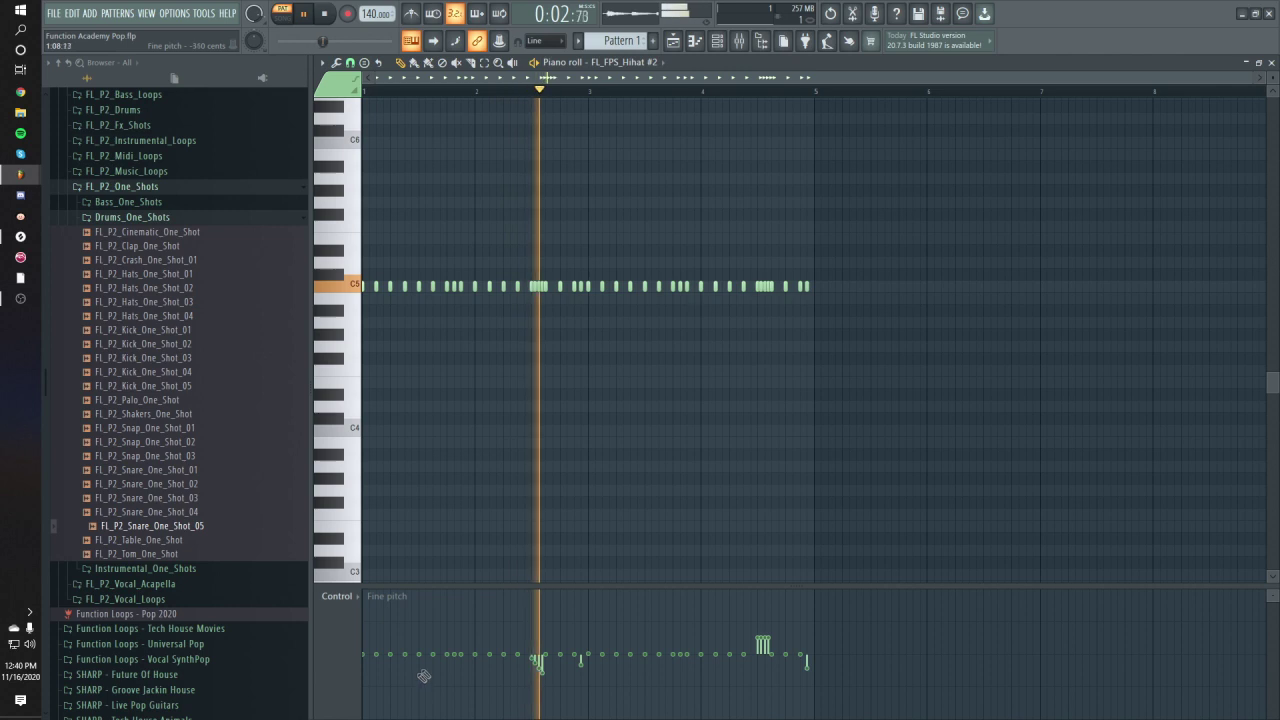
{"action": "left_click_drag", "start_coordinate": [419, 664], "coordinate": [450, 652]}
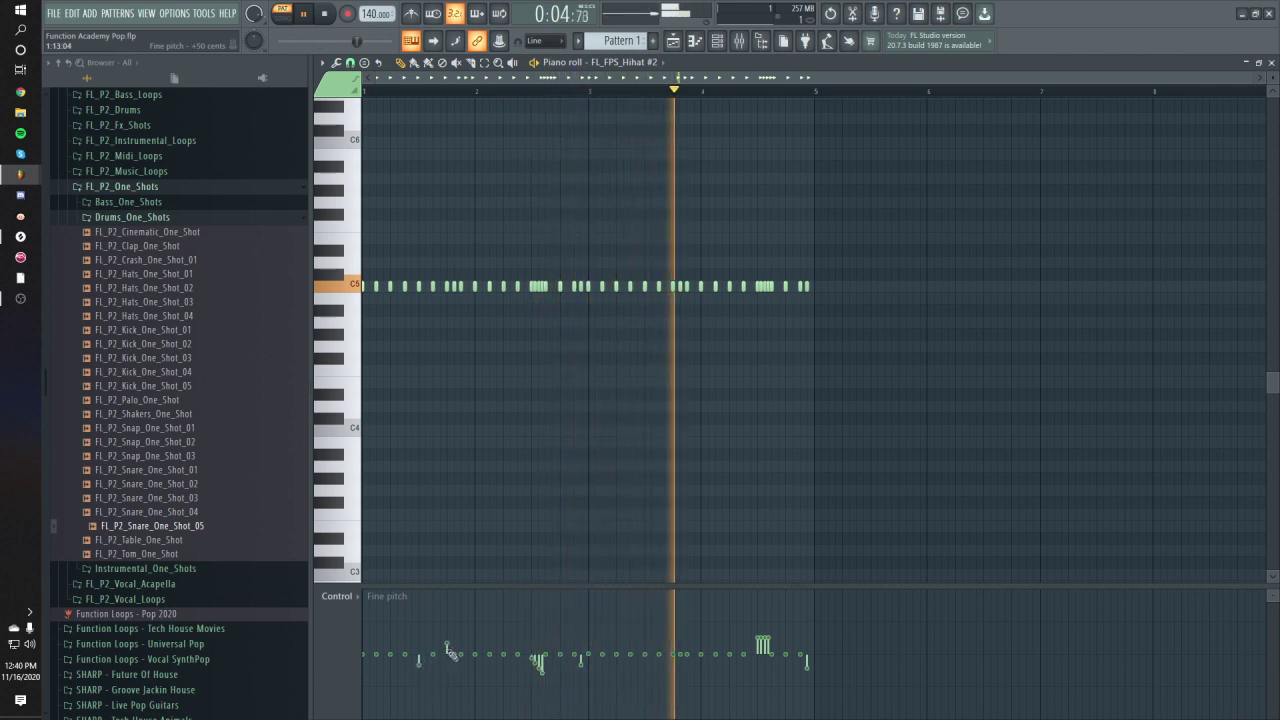
{"action": "left_click", "coordinate": [631, 661]}
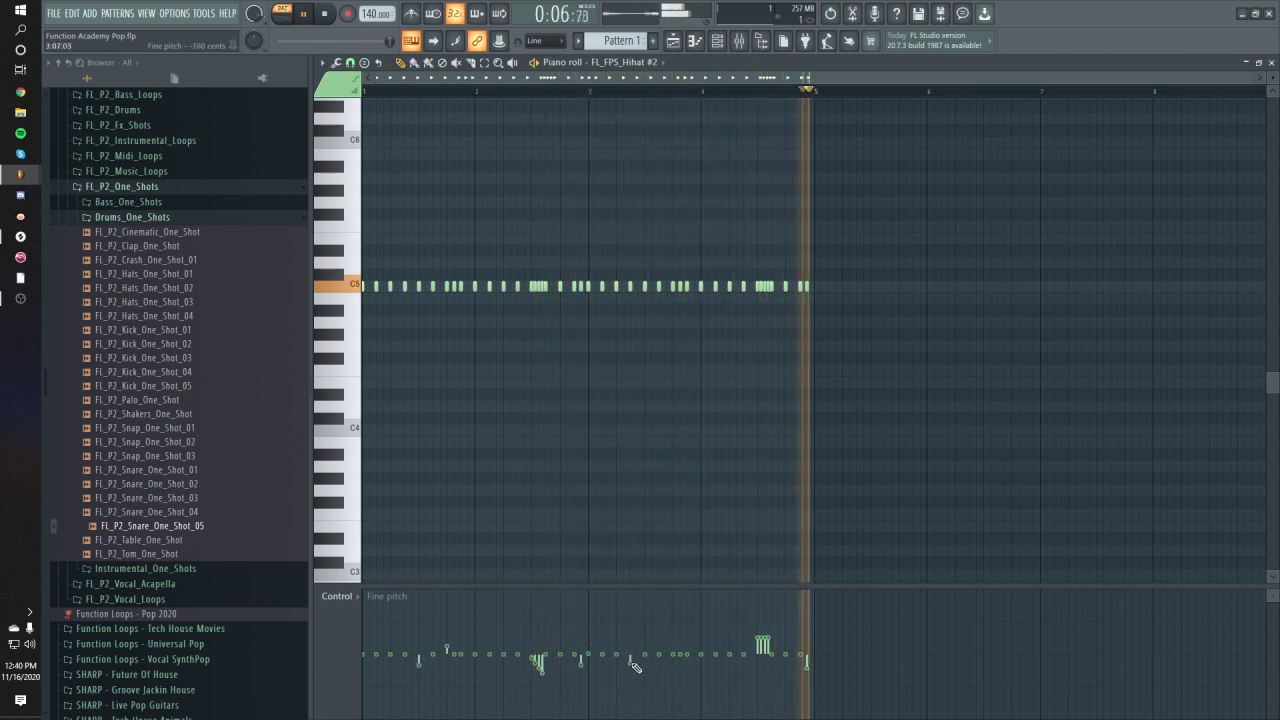
{"action": "left_click", "coordinate": [659, 650]}
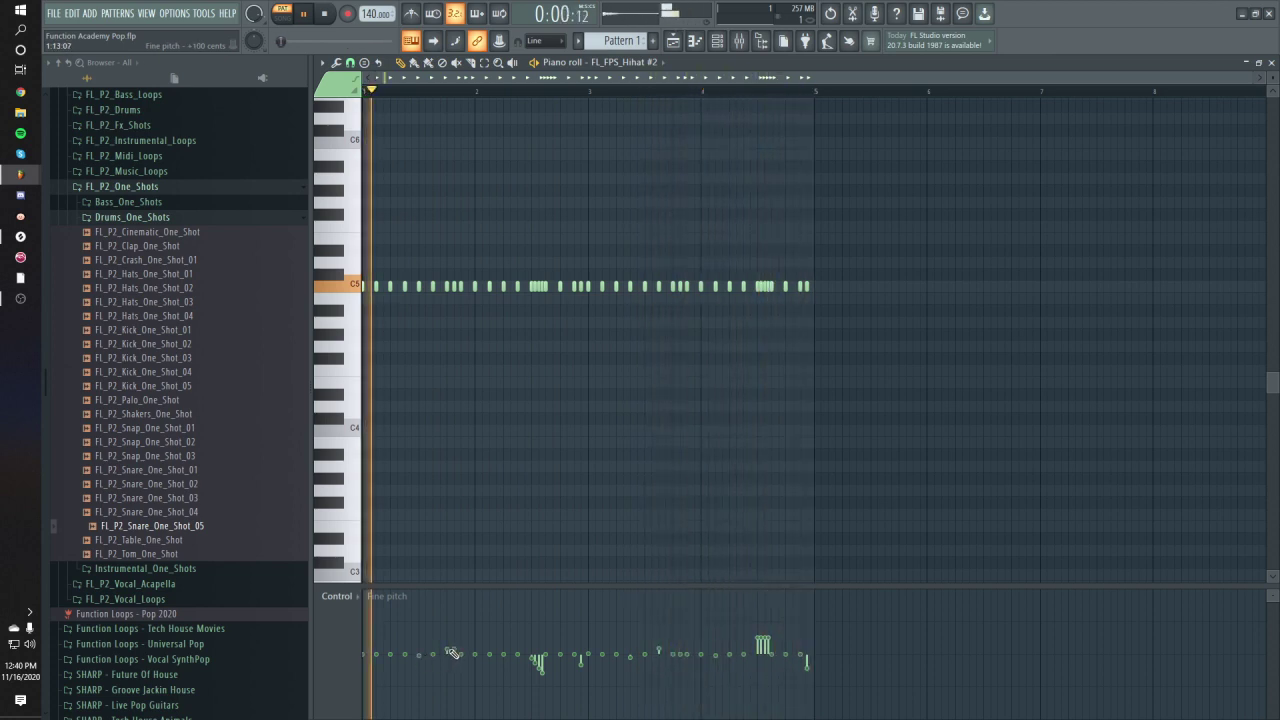
{"action": "key", "text": "space"}
Step: Show the channel rack and place an FL_FPS_Snare hit on step 9 while the pattern plays
{"action": "left_click", "coordinate": [717, 40]}
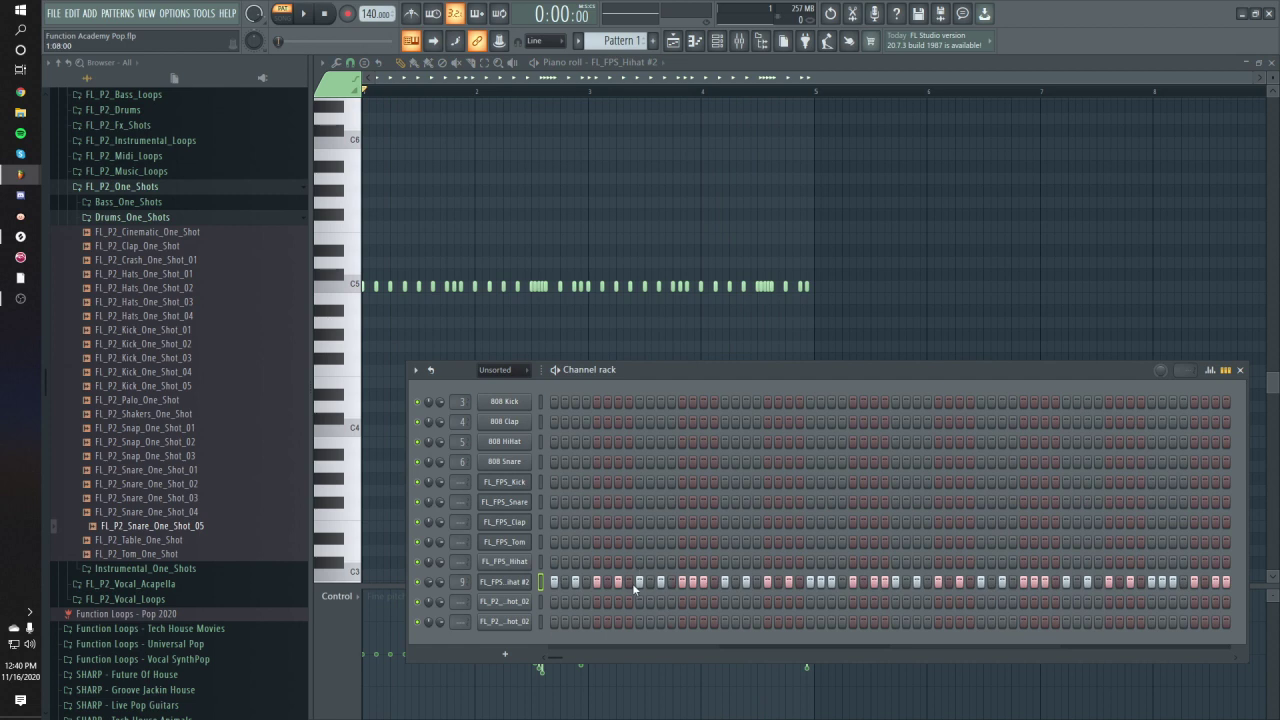
{"action": "key", "text": "space"}
{"action": "left_click", "coordinate": [638, 501]}
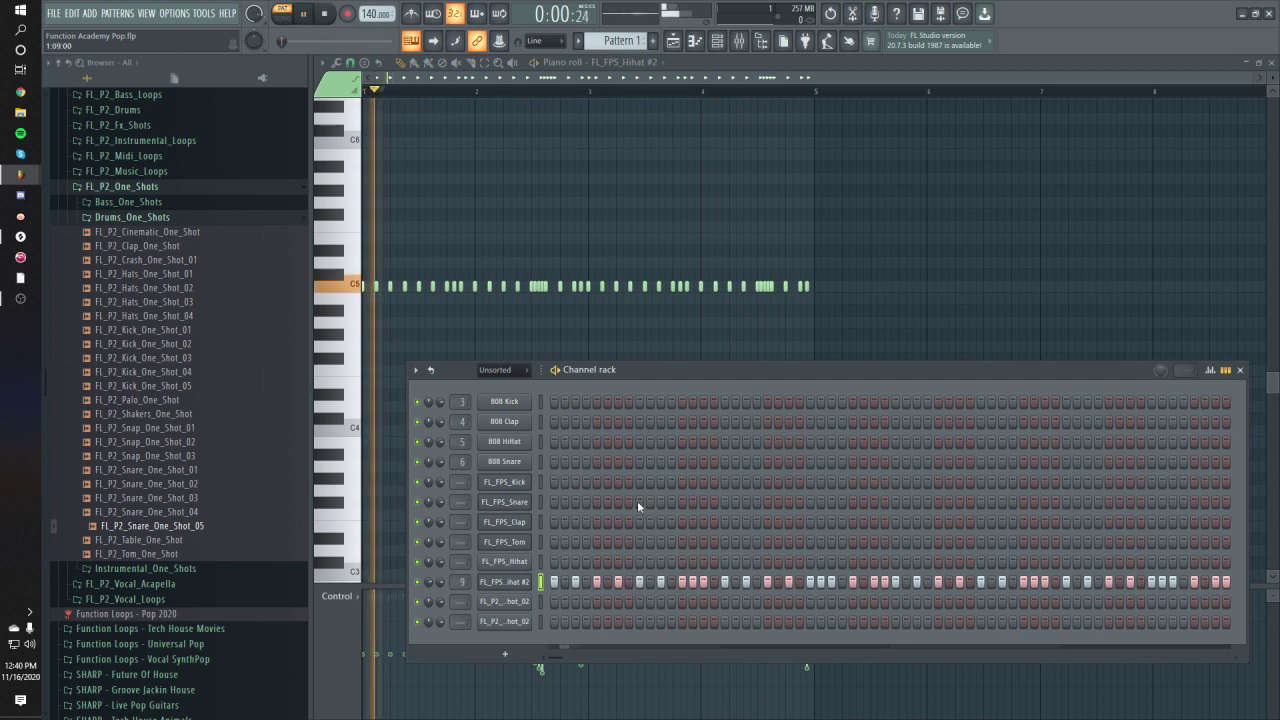
{"action": "key", "text": "space"}
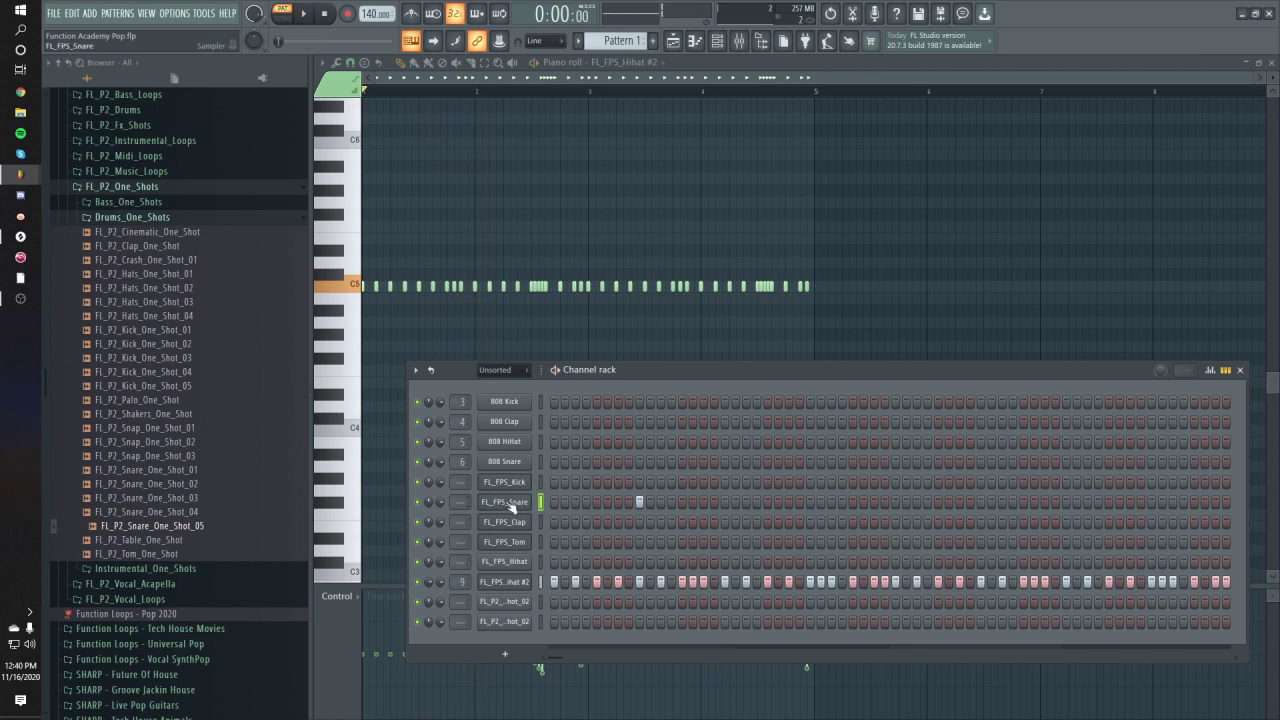
Step: Raise the FL_FPS_Snare sample's fade-out and Trim to maximum in its precomputed effects
{"action": "left_click", "coordinate": [508, 502]}
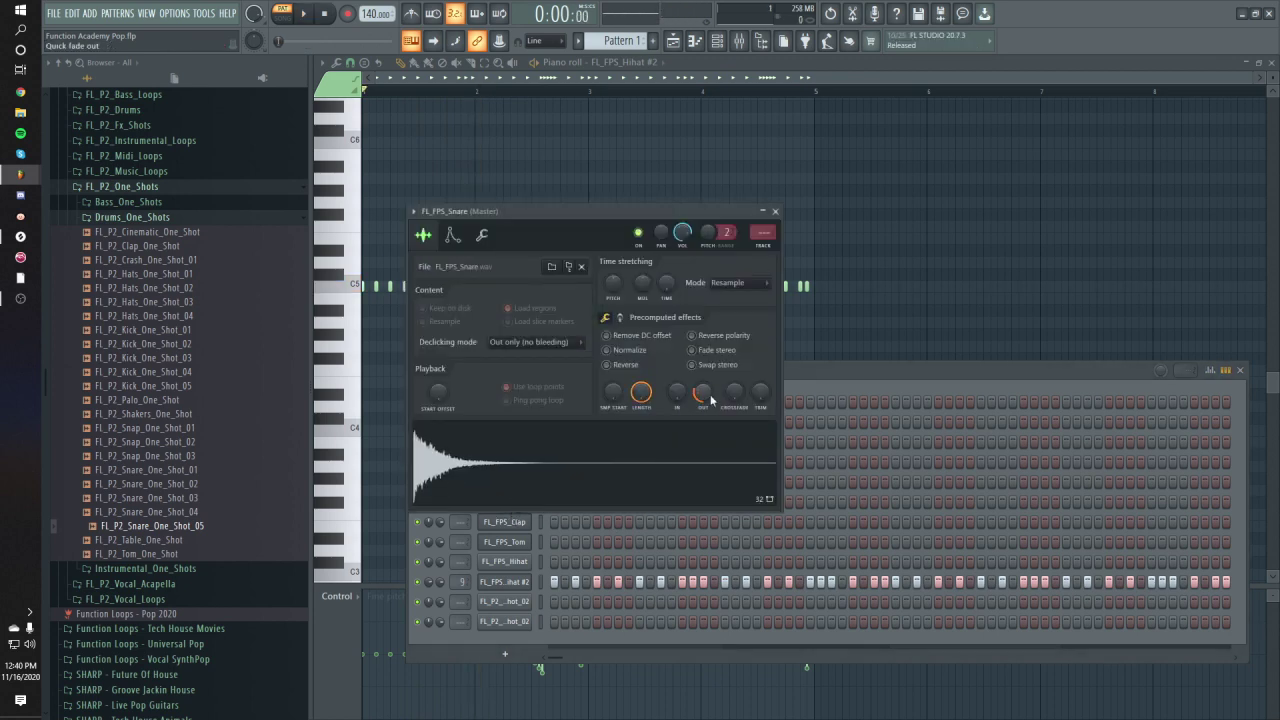
{"action": "left_click_drag", "start_coordinate": [703, 392], "coordinate": [703, 370]}
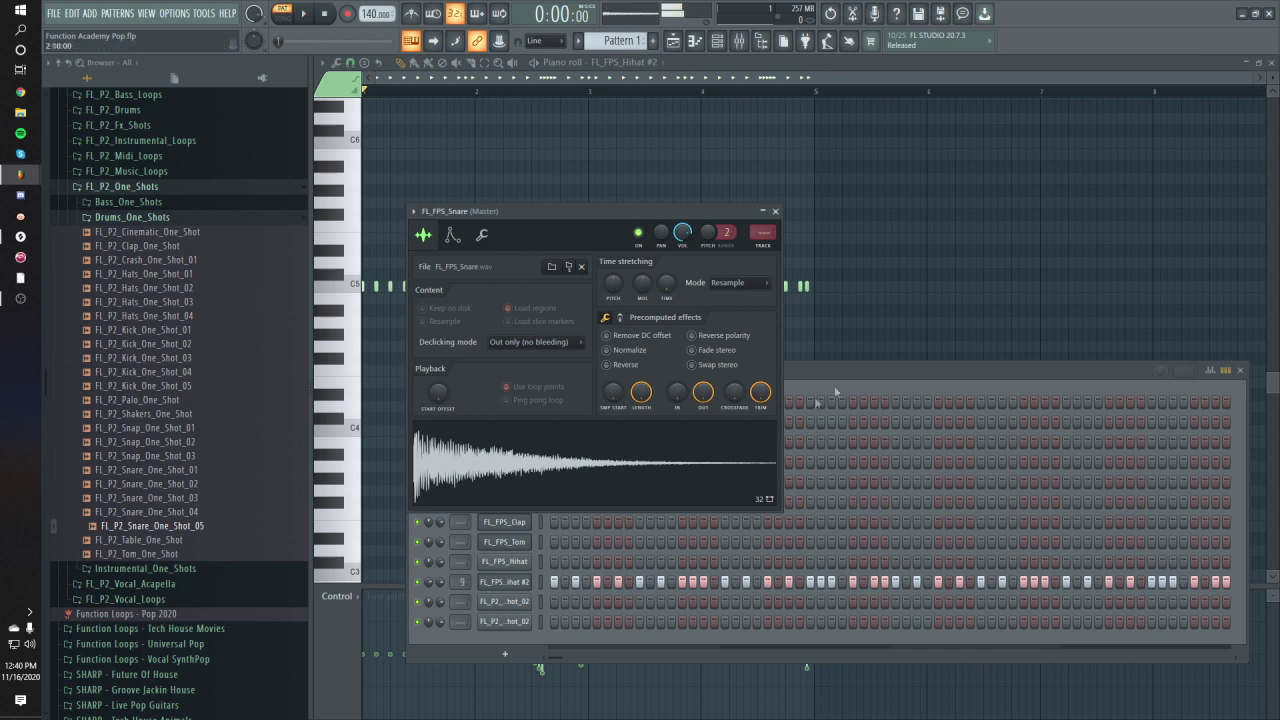
{"action": "left_click", "coordinate": [834, 370]}
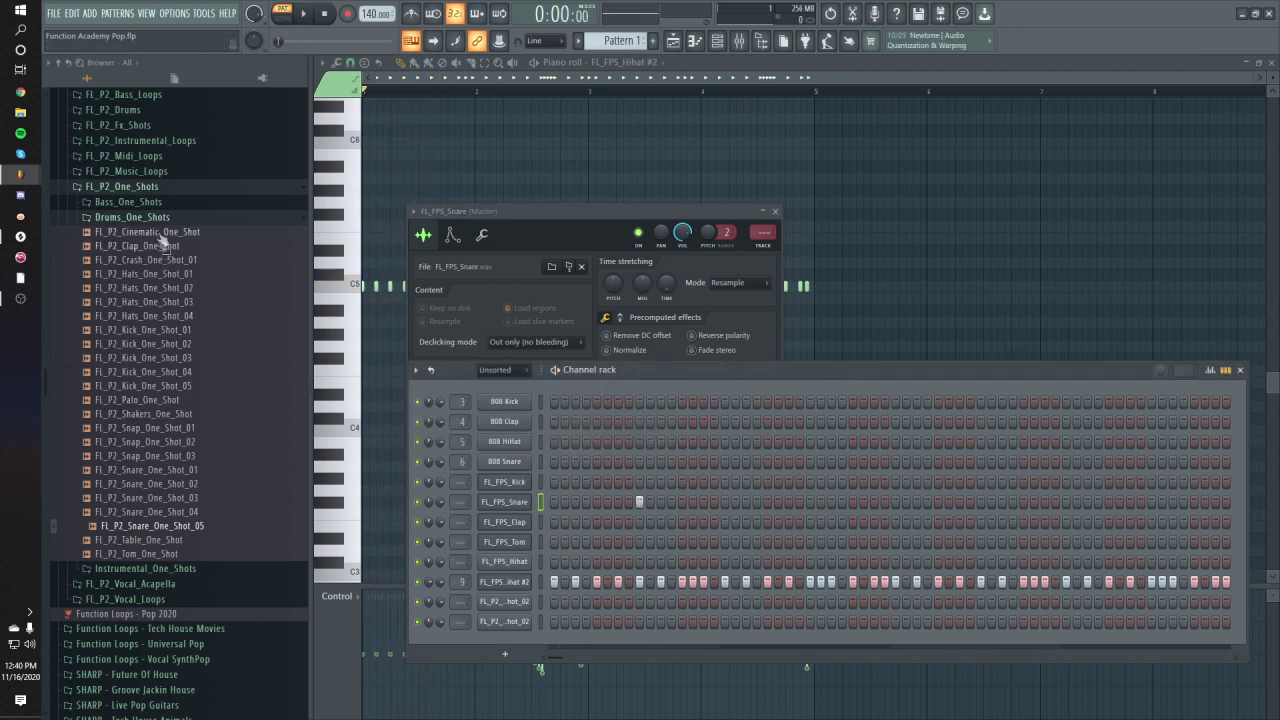
Step: Add FL_P2_Clap_One_Shot as a channel above the snare and raise its sample fade-out to maximum
{"action": "left_click_drag", "start_coordinate": [157, 255], "coordinate": [503, 505]}
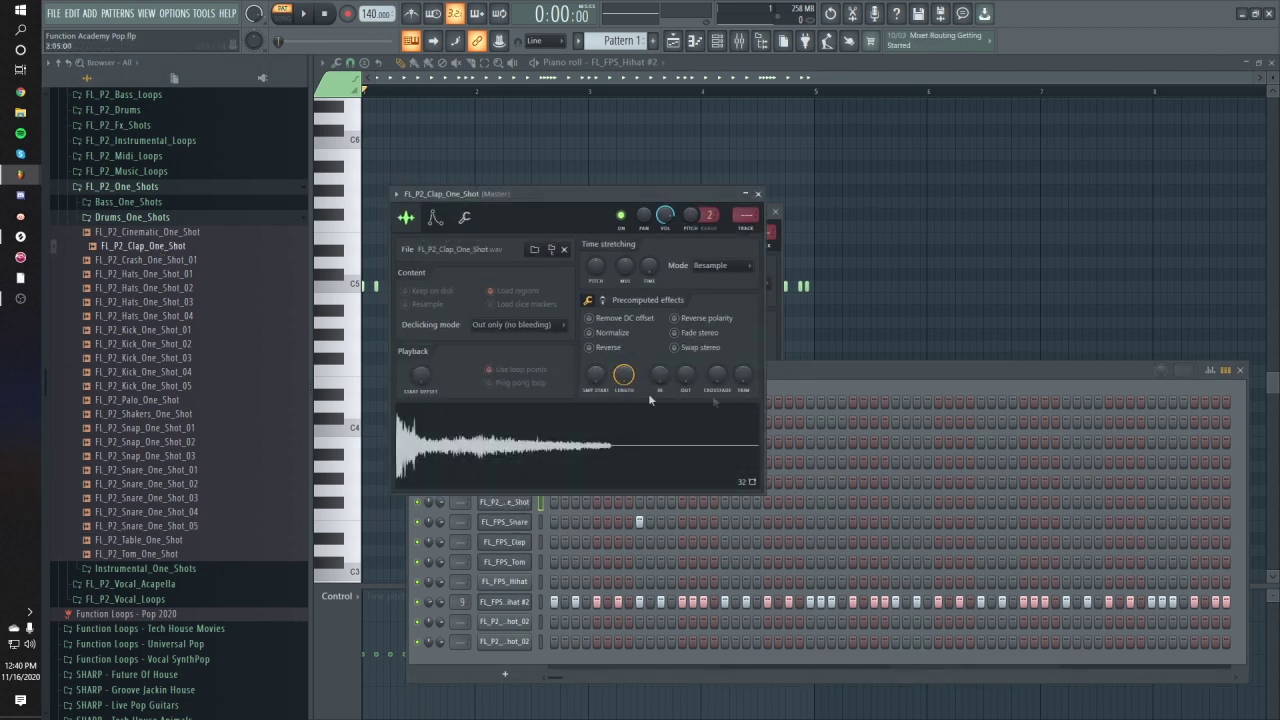
{"action": "left_click_drag", "start_coordinate": [686, 374], "coordinate": [686, 350]}
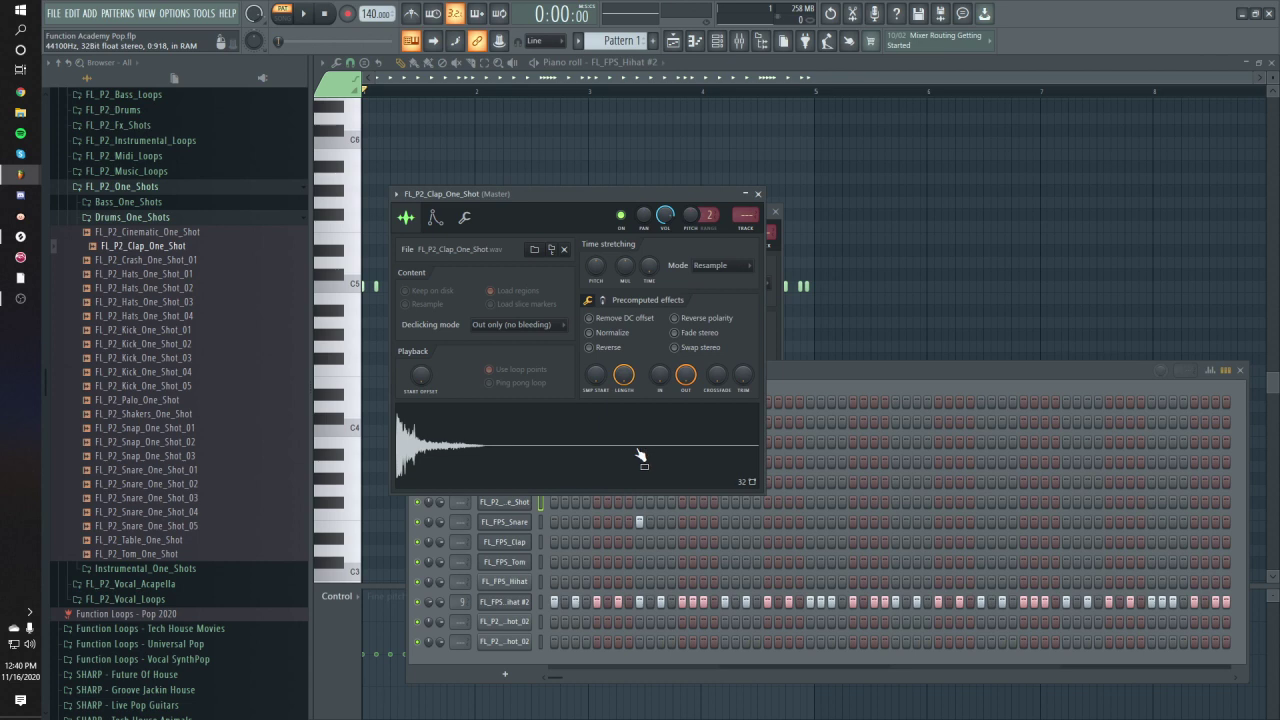
Step: Program clap and snare hits across the four bars, lower the velocities of the extra clap notes, and audition the pattern
{"action": "left_click", "coordinate": [783, 379]}
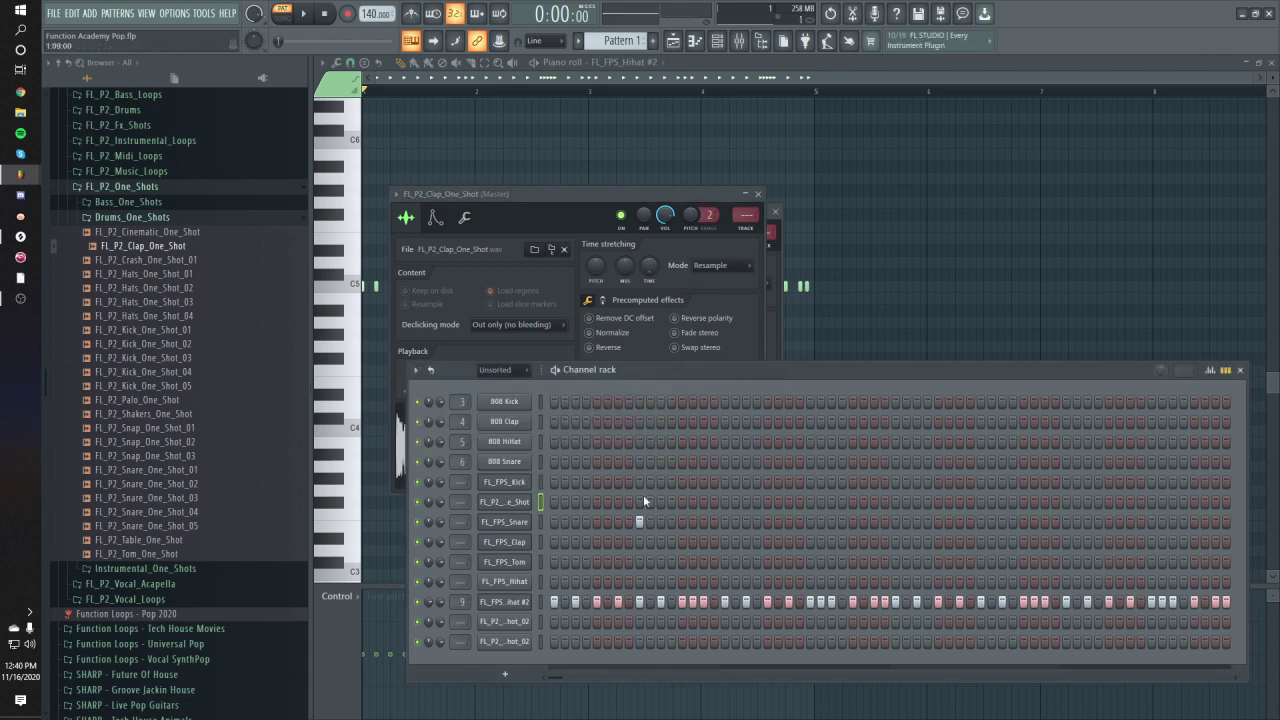
{"action": "key", "text": "F7"}
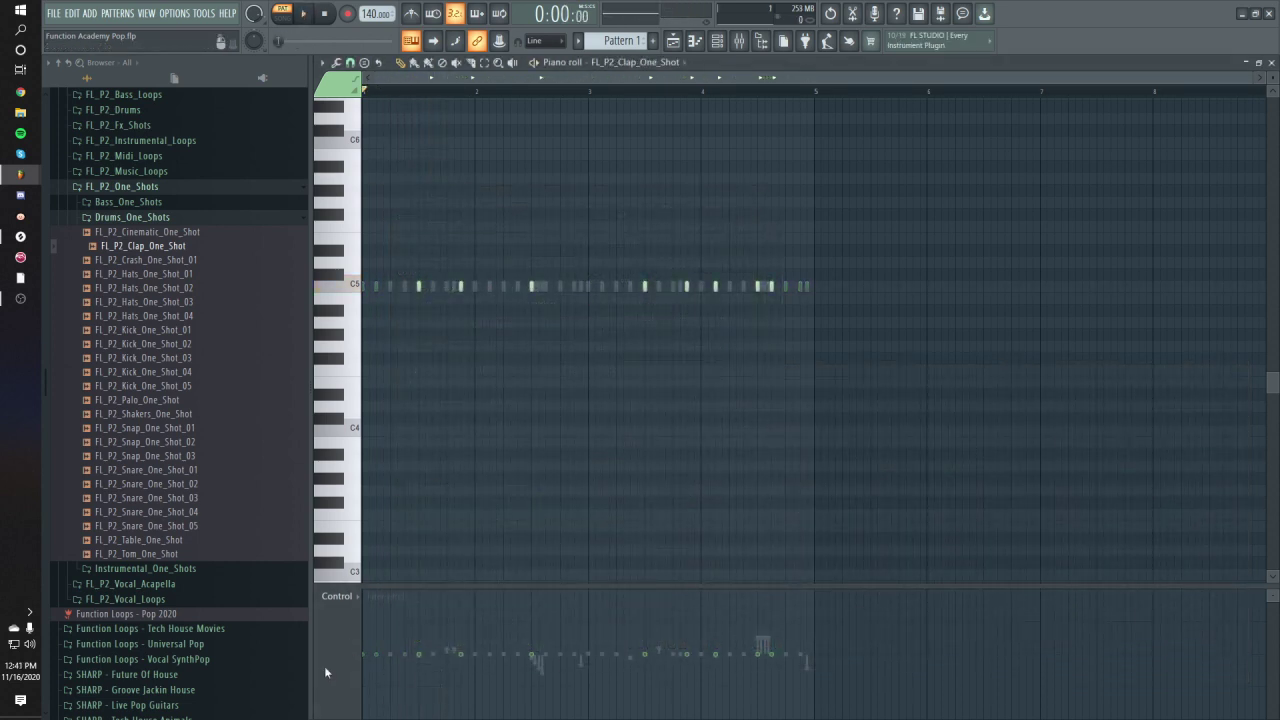
{"action": "left_click", "coordinate": [337, 596]}
{"action": "left_click", "coordinate": [371, 648]}
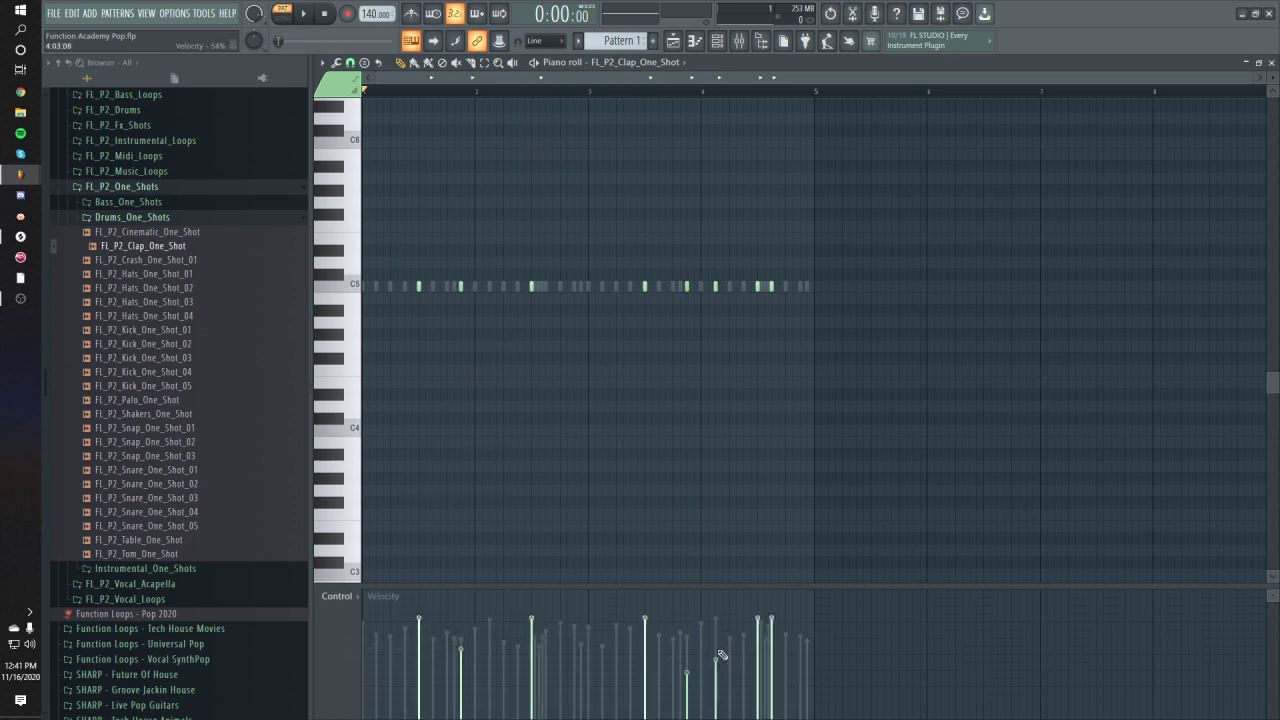
{"action": "key", "text": "space"}
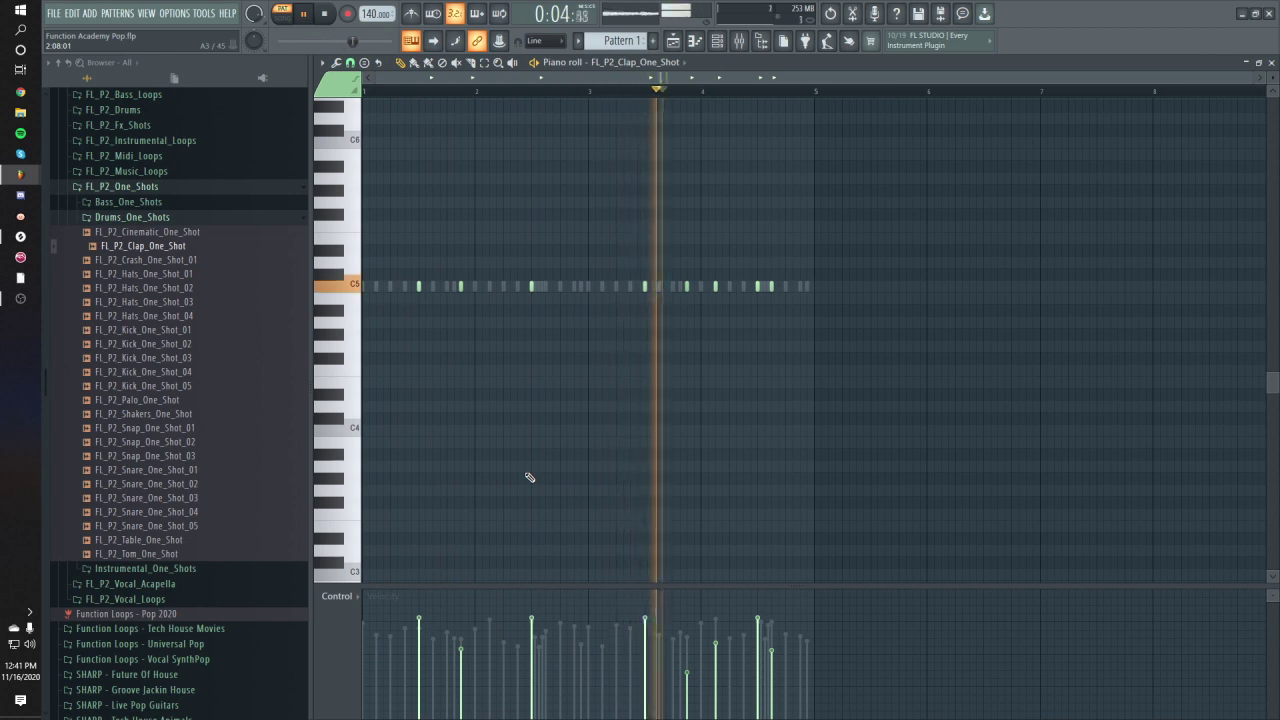
{"action": "key", "text": "space"}
Step: Route the clap and snare channels to consecutive mixer tracks starting at Insert 10, named Clap and Snare and colored purple
{"action": "key", "text": "F6"}
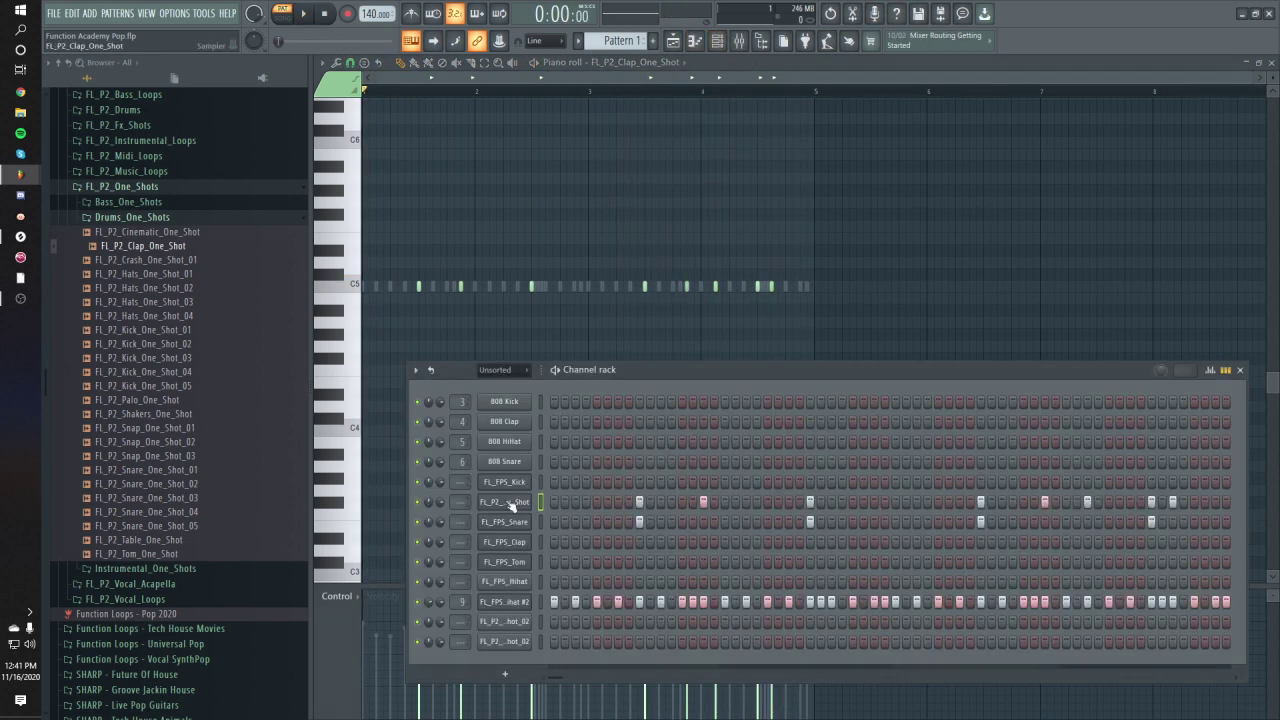
{"action": "left_click", "coordinate": [541, 522]}
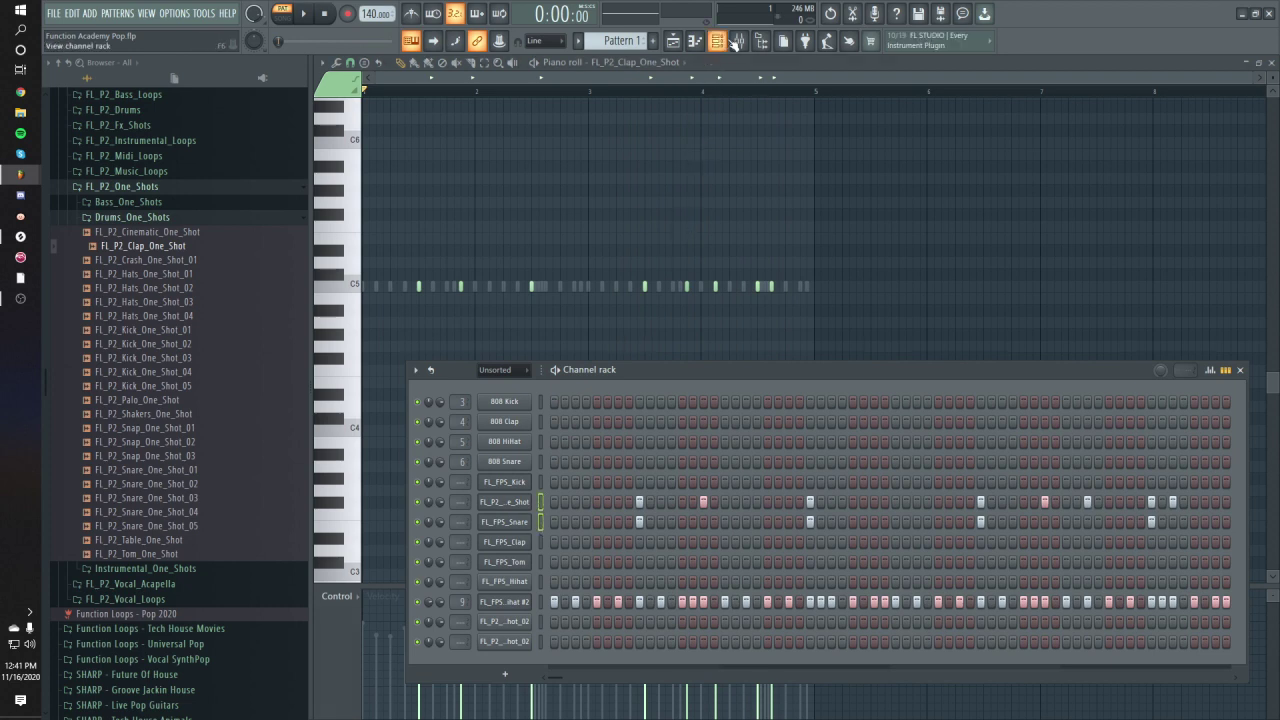
{"action": "left_click", "coordinate": [739, 40]}
{"action": "right_click", "coordinate": [660, 352]}
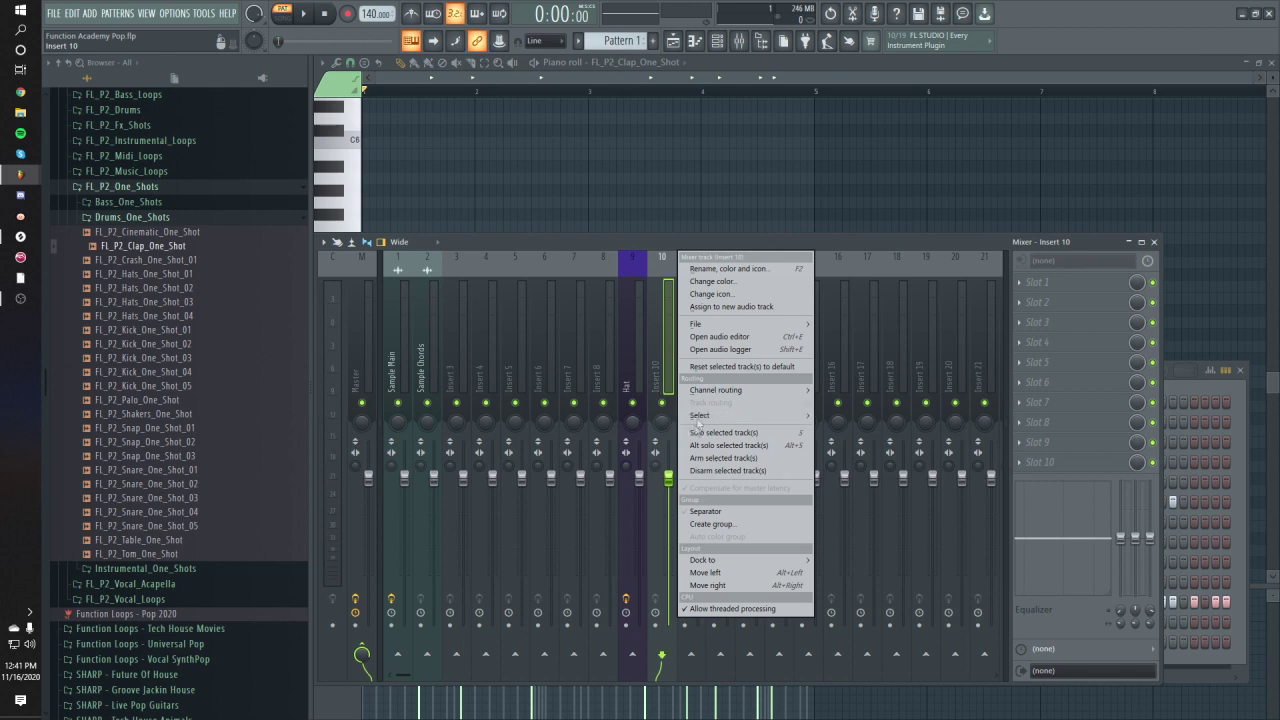
{"action": "mouse_move", "coordinate": [725, 390]}
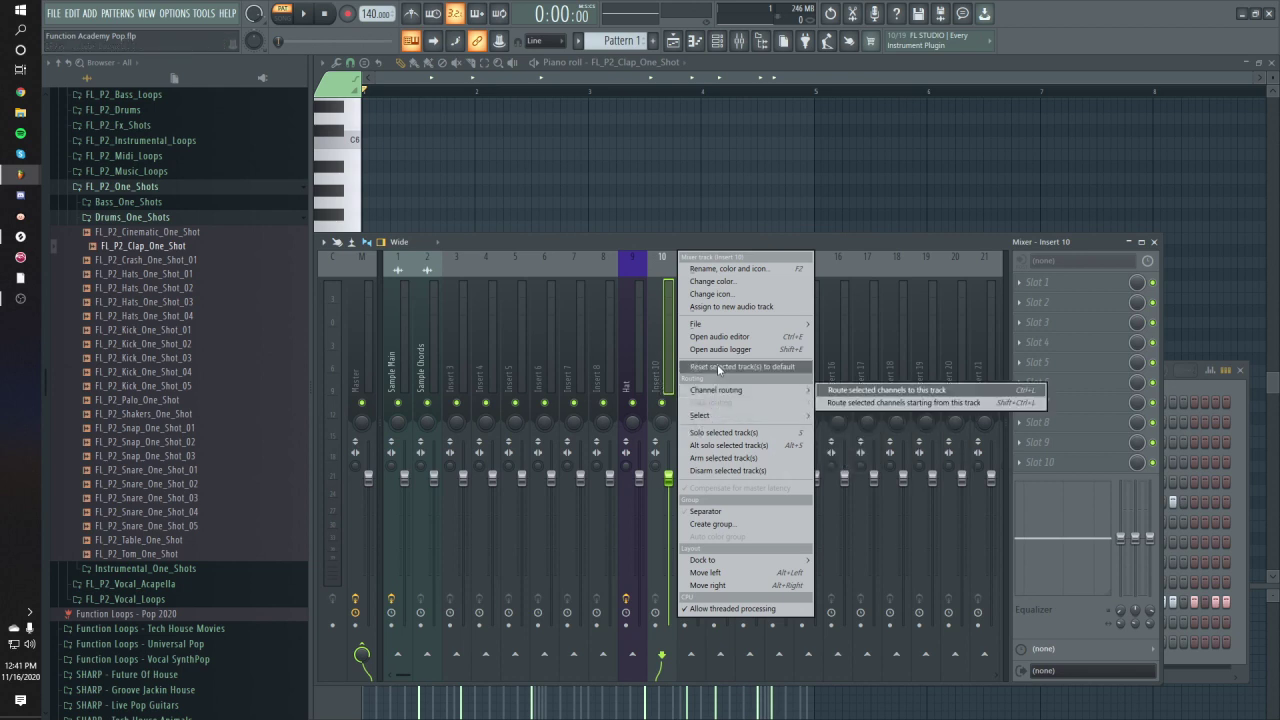
{"action": "left_click", "coordinate": [859, 403]}
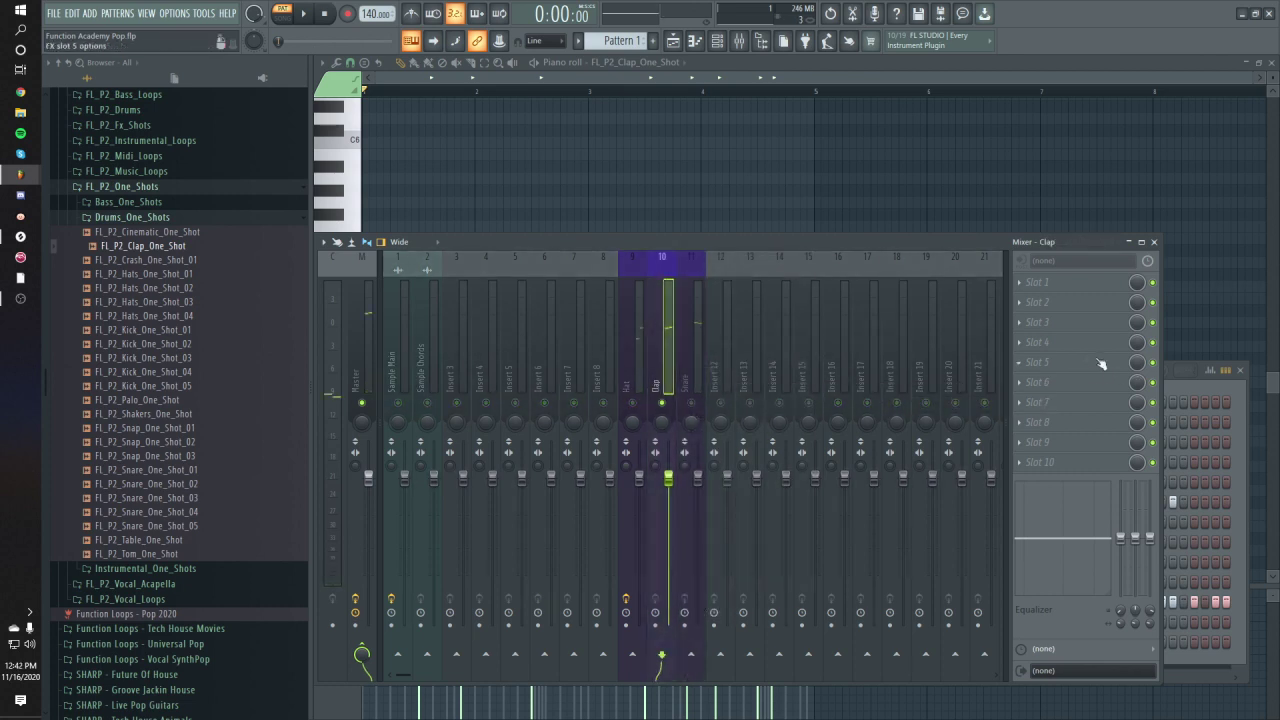
Step: Load Fruity Parametric EQ 2 on the Clap track and cut its low frequencies with band 1 at -18 dB during playback
{"action": "left_click", "coordinate": [1076, 285]}
{"action": "left_click", "coordinate": [855, 528]}
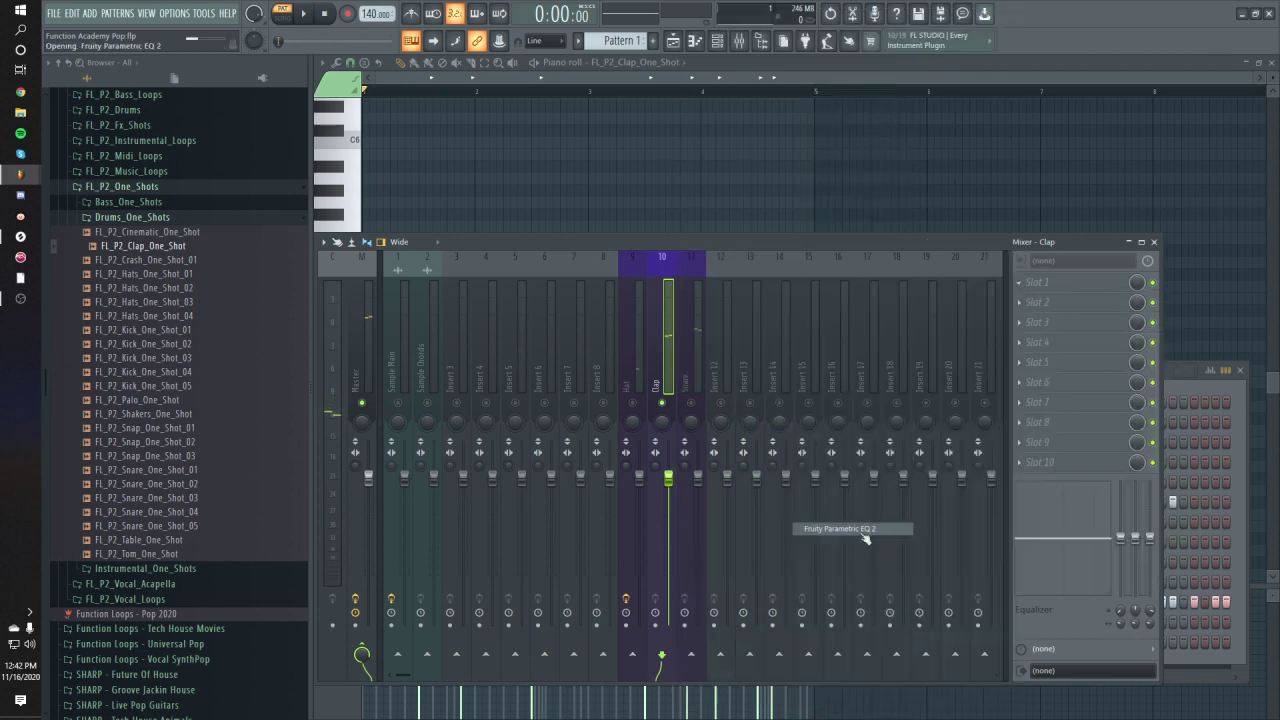
{"action": "key", "text": "space"}
{"action": "left_click_drag", "start_coordinate": [486, 336], "coordinate": [541, 393]}
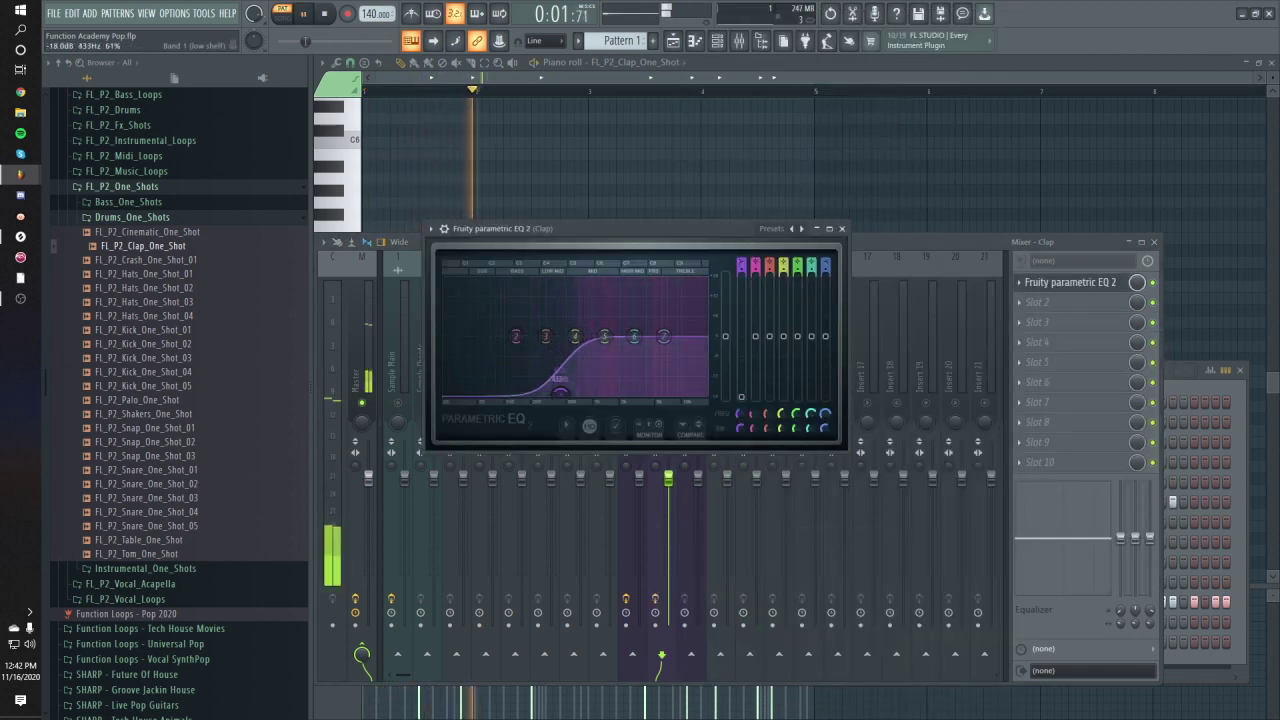
{"action": "key", "text": "space"}
{"action": "key", "text": "space"}
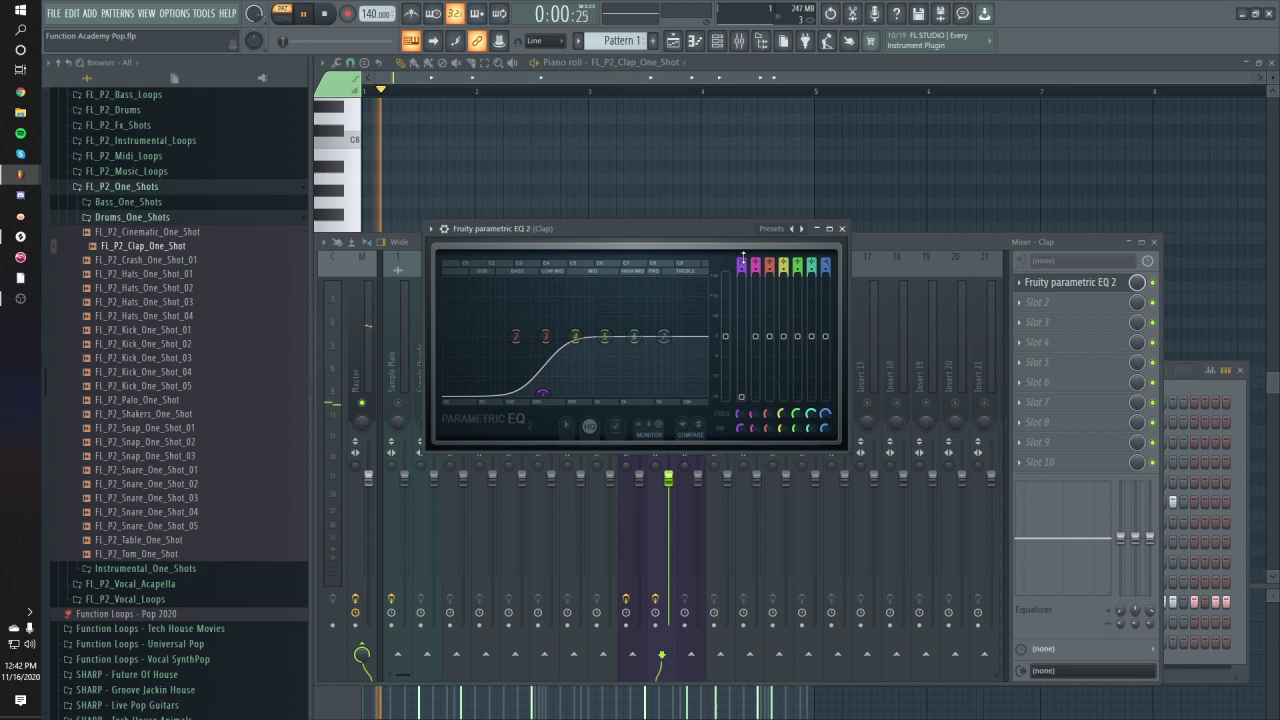
Step: Load Dimension Expander after the EQ on the Clap track and adjust its Dry/Wet and Size during playback
{"action": "left_click", "coordinate": [1073, 306]}
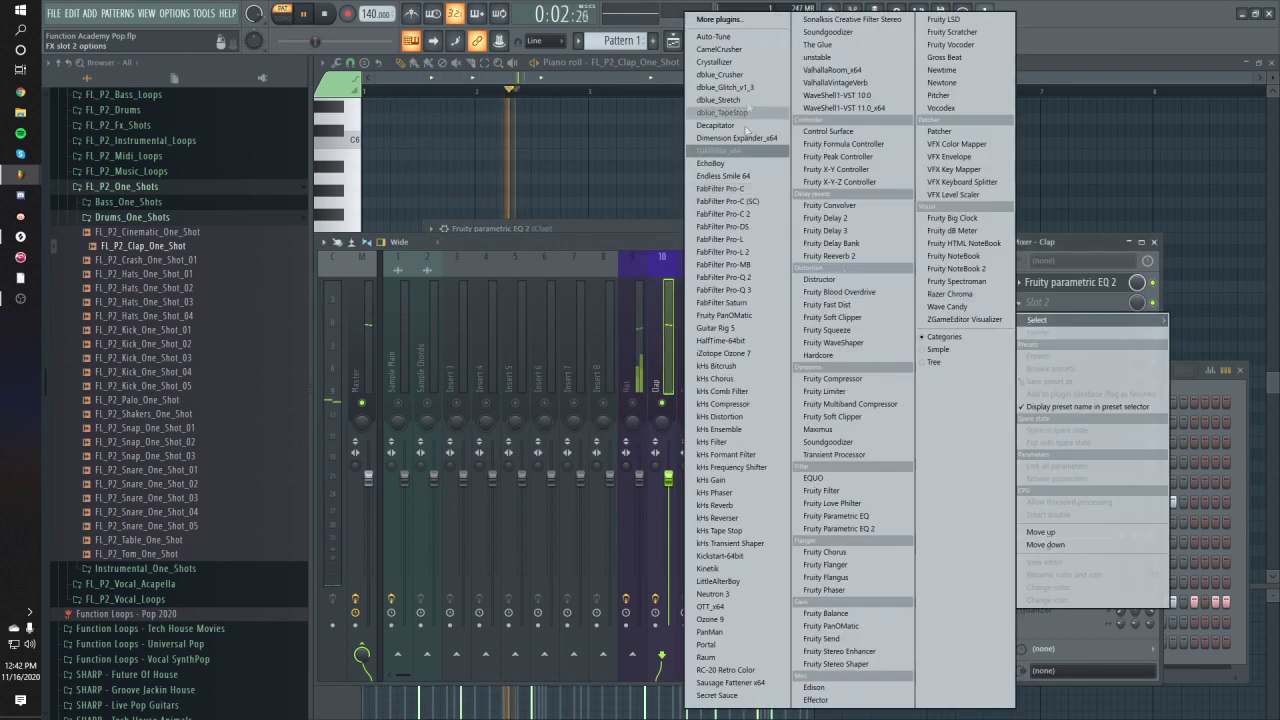
{"action": "left_click", "coordinate": [737, 134]}
{"action": "key", "text": "space"}
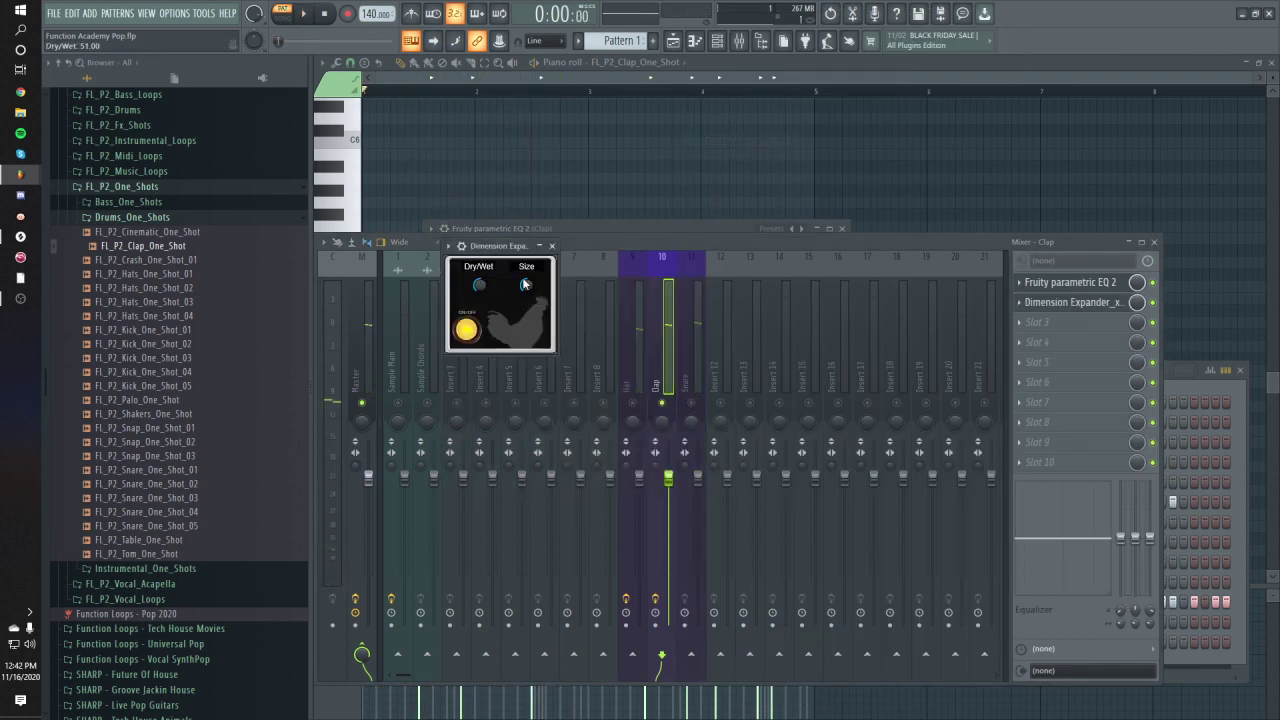
{"action": "left_click_drag", "start_coordinate": [520, 252], "coordinate": [536, 255]}
{"action": "key", "text": "space"}
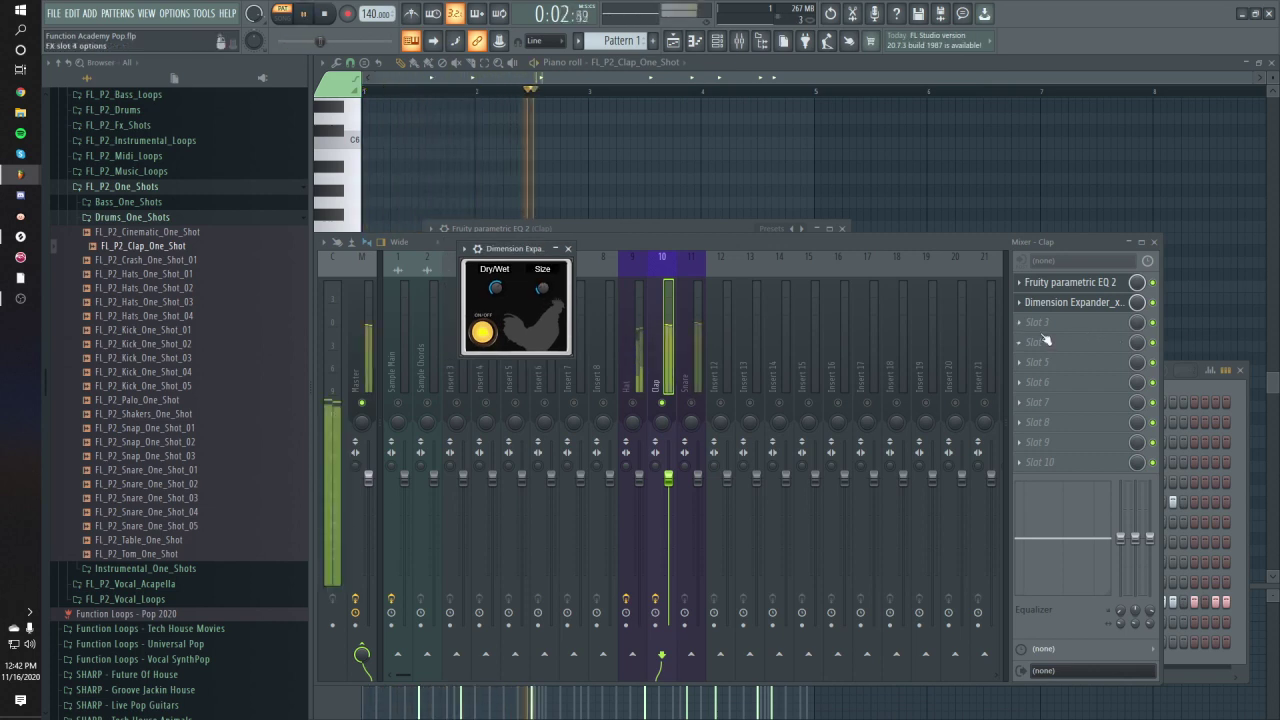
{"action": "left_click_drag", "start_coordinate": [525, 248], "coordinate": [552, 248]}
{"action": "key", "text": "space"}
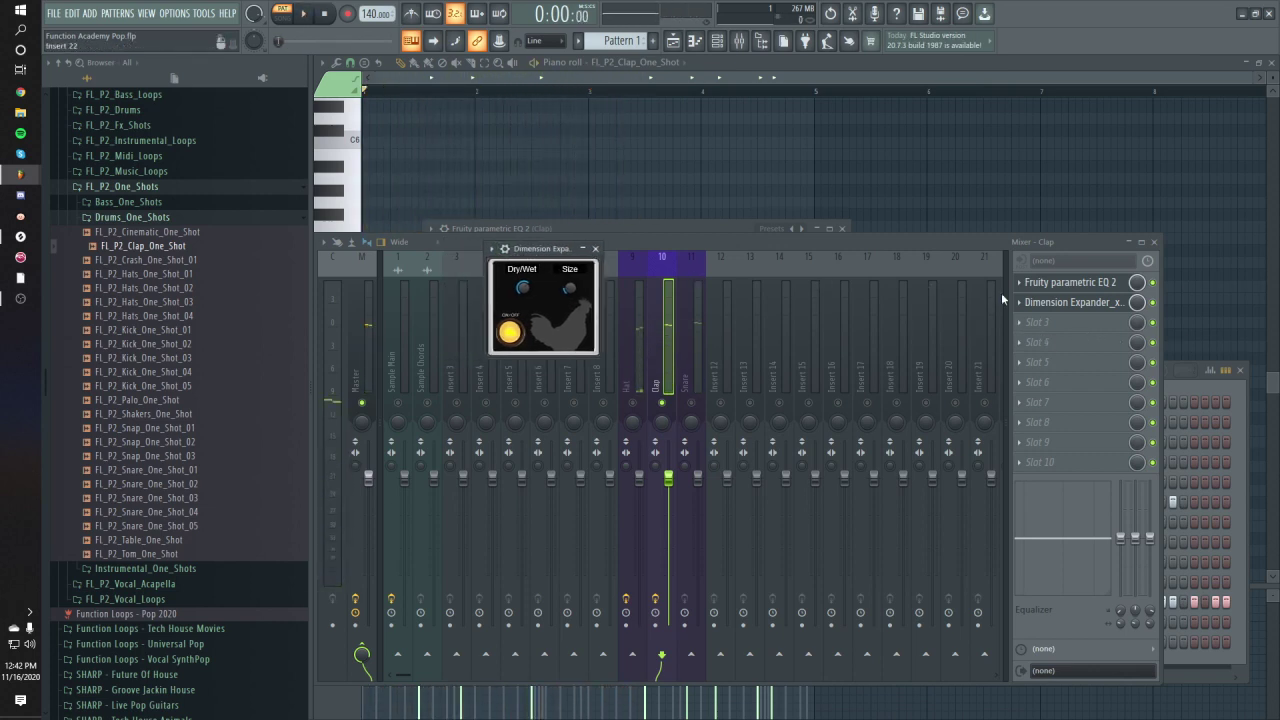
Step: Move Dimension Expander down one slot on the Clap track and load Guitar Rig 5 in the freed slot 2
{"action": "right_click", "coordinate": [1019, 310]}
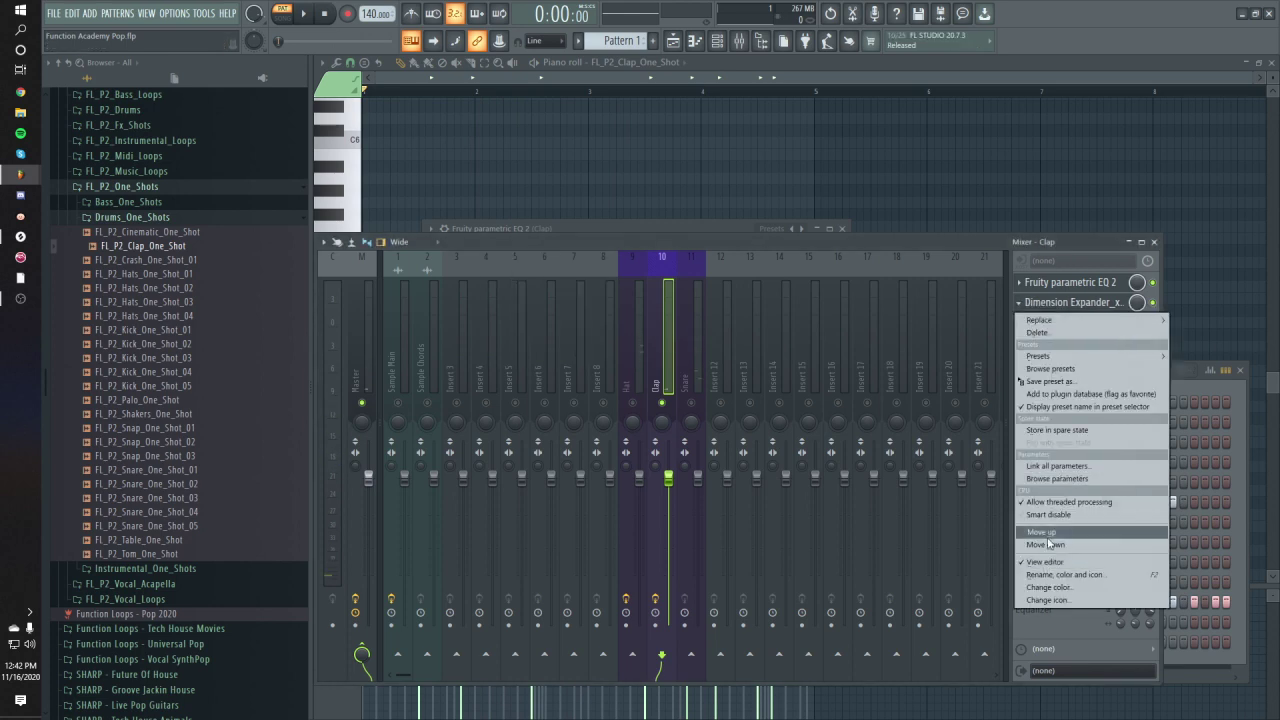
{"action": "left_click", "coordinate": [1046, 544]}
{"action": "left_click", "coordinate": [1036, 302]}
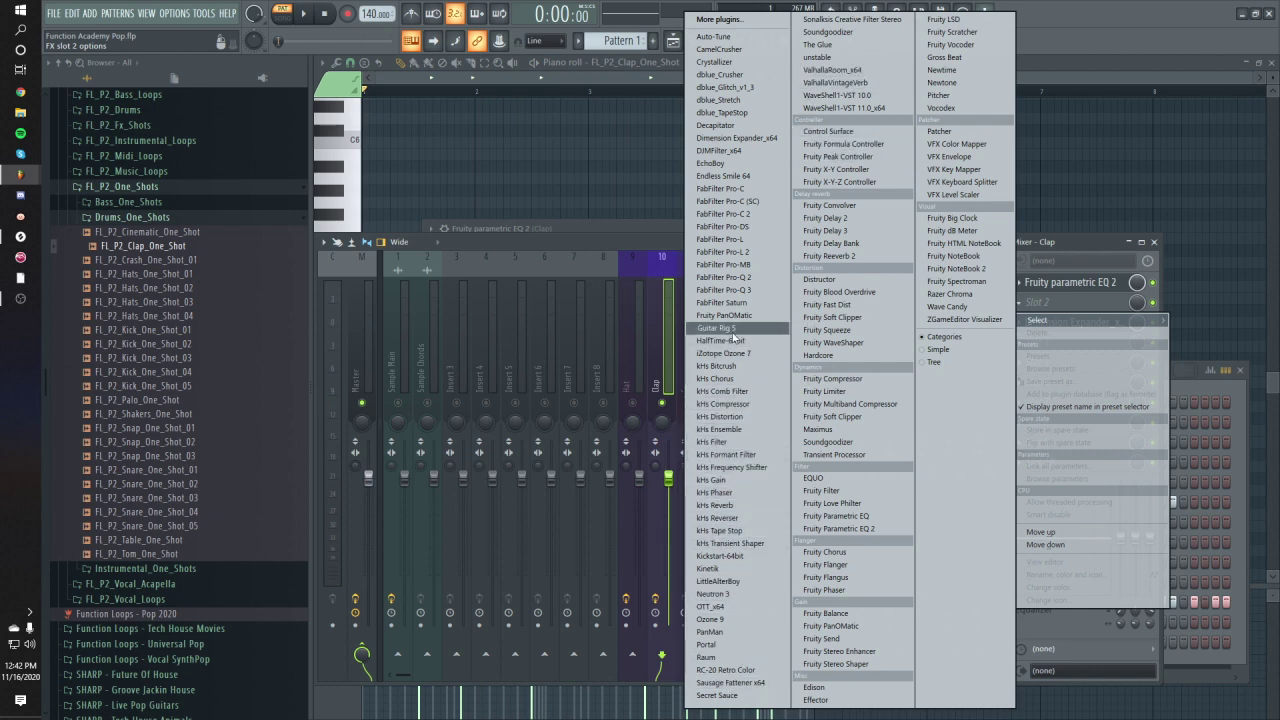
{"action": "left_click", "coordinate": [724, 327]}
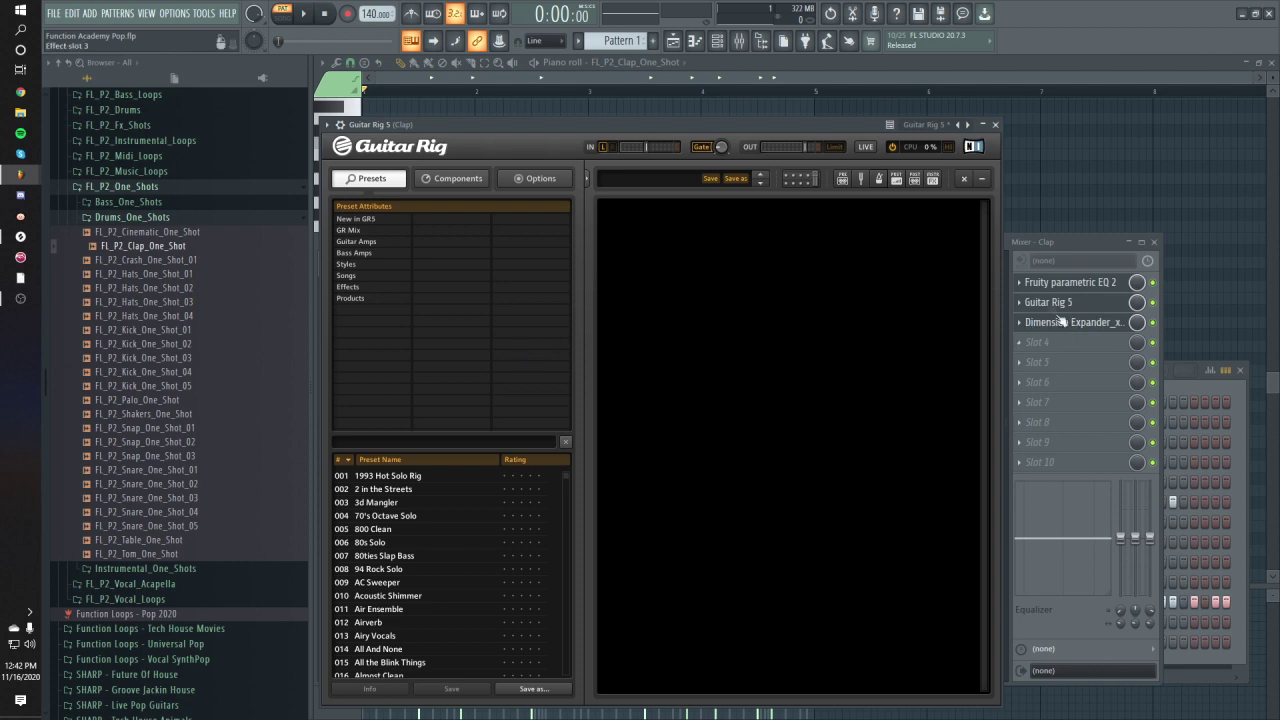
{"action": "left_click_drag", "start_coordinate": [1060, 241], "coordinate": [1067, 245]}
Step: Add a Quad Delay component in Guitar Rig 5 and set its delay time to 86 ms and wet amount to 7.4 %
{"action": "right_click", "coordinate": [866, 224]}
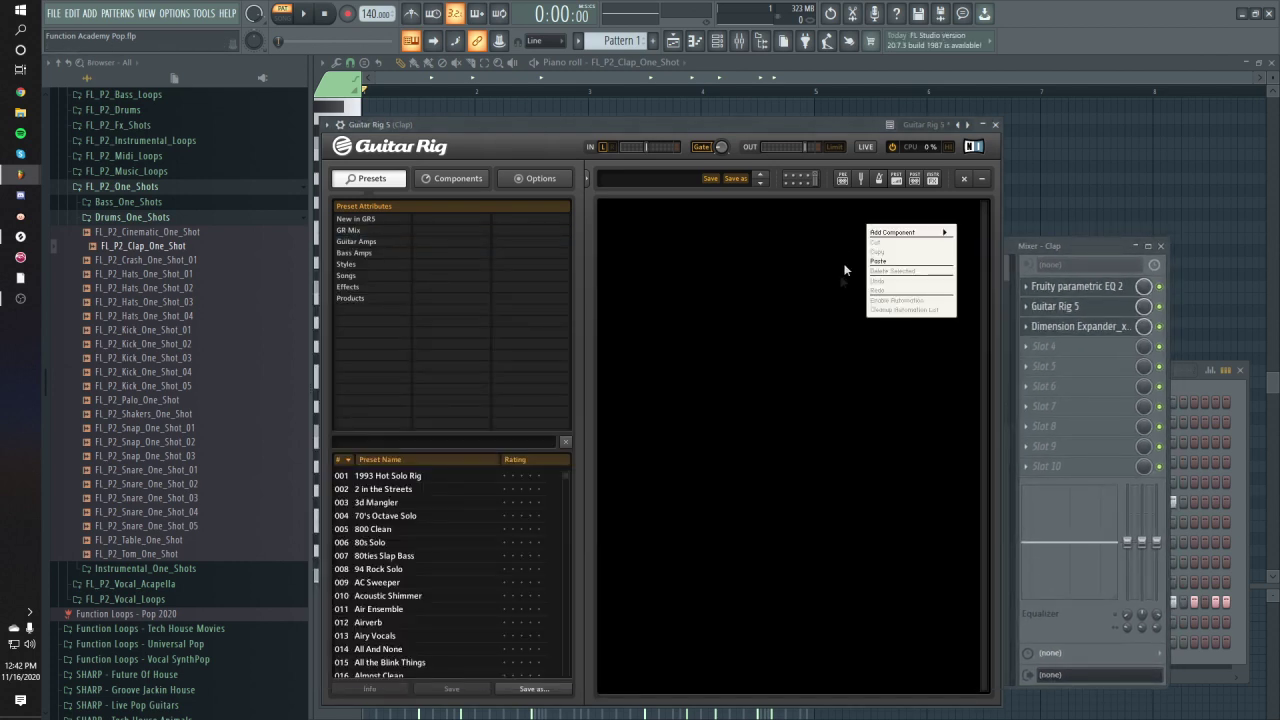
{"action": "mouse_move", "coordinate": [896, 235]}
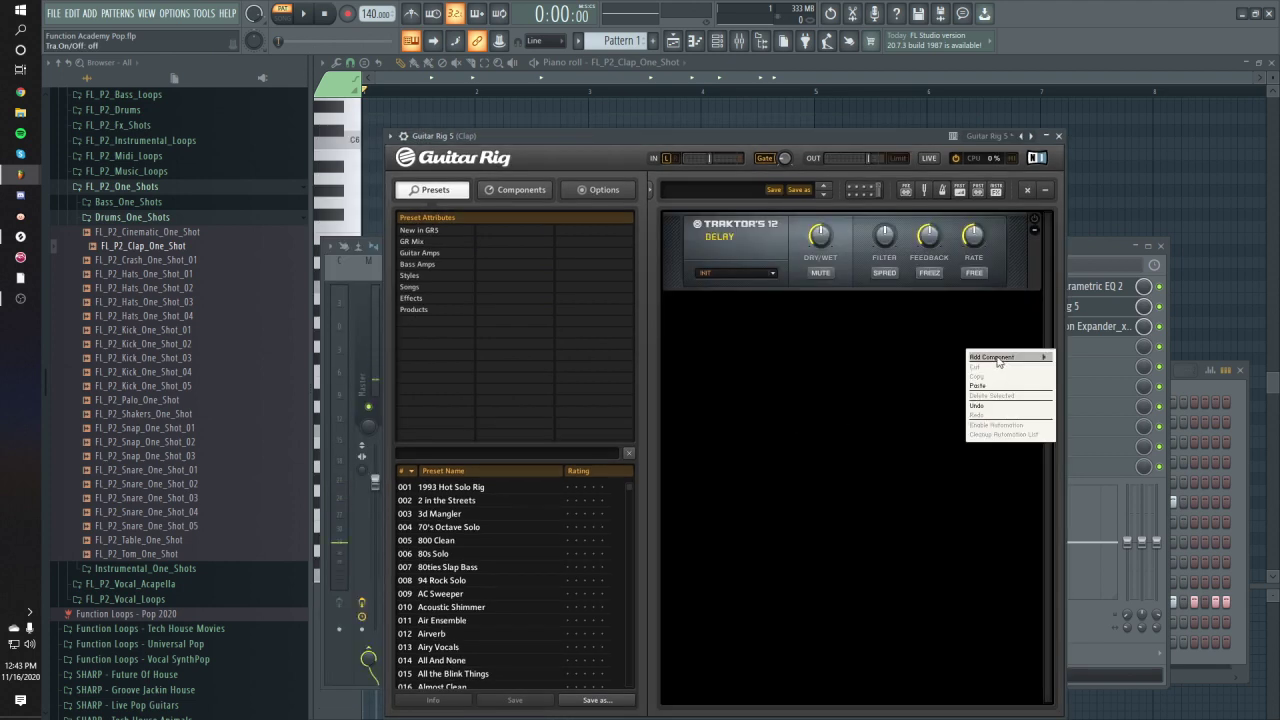
{"action": "mouse_move", "coordinate": [1000, 357]}
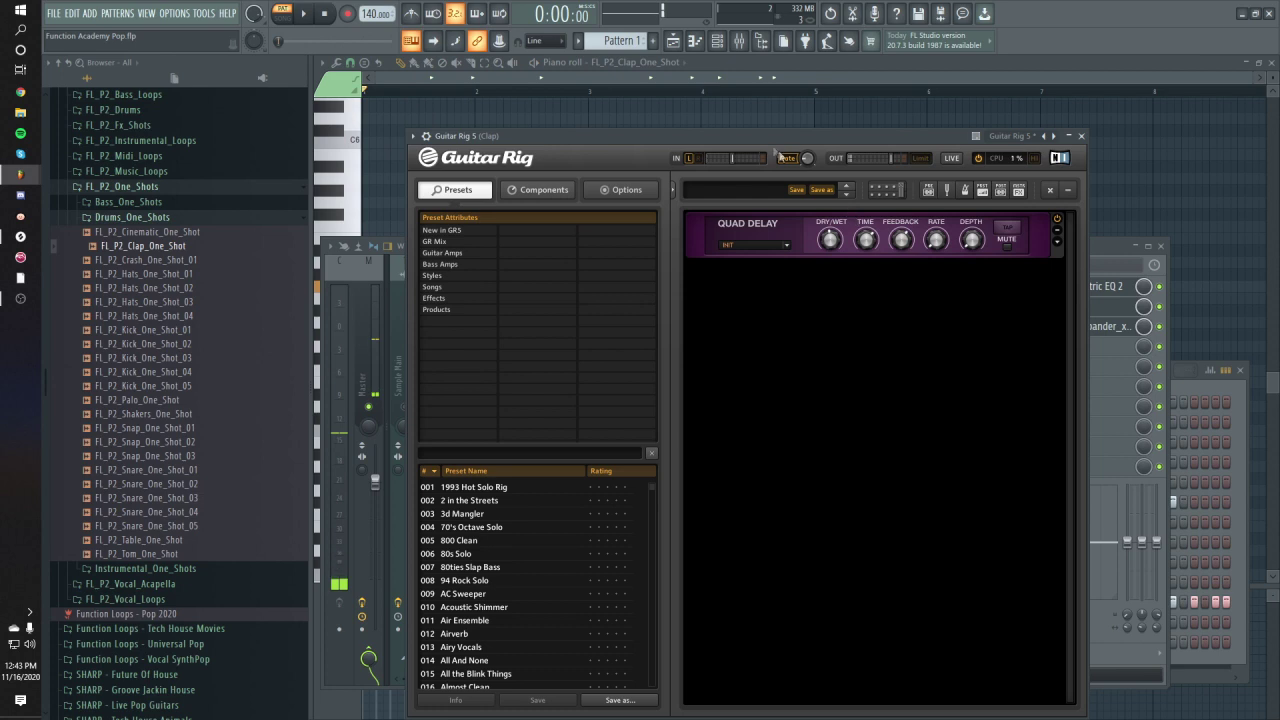
{"action": "left_click_drag", "start_coordinate": [775, 144], "coordinate": [809, 146]}
{"action": "key", "text": "space"}
{"action": "mouse_move", "coordinate": [856, 261]}
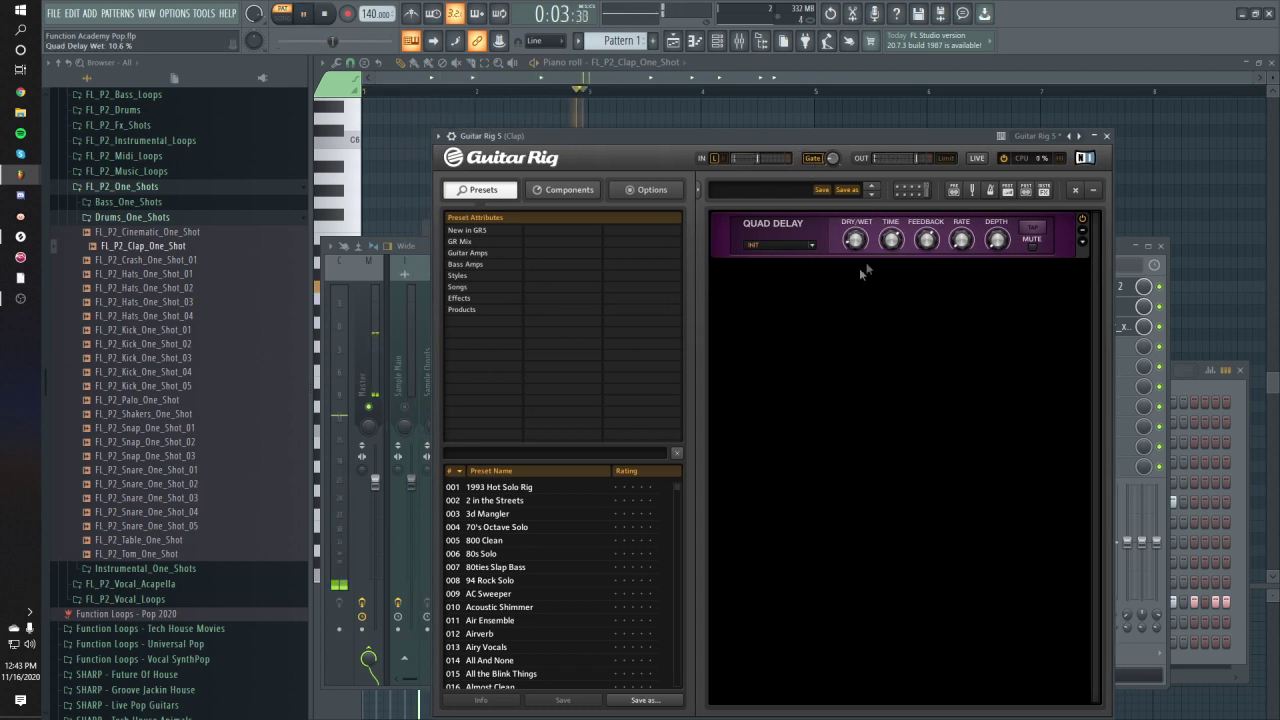
{"action": "scroll", "coordinate": [889, 248], "scroll_direction": "up", "scroll_amount": 3}
{"action": "scroll", "coordinate": [889, 248], "scroll_direction": "down", "scroll_amount": 2}
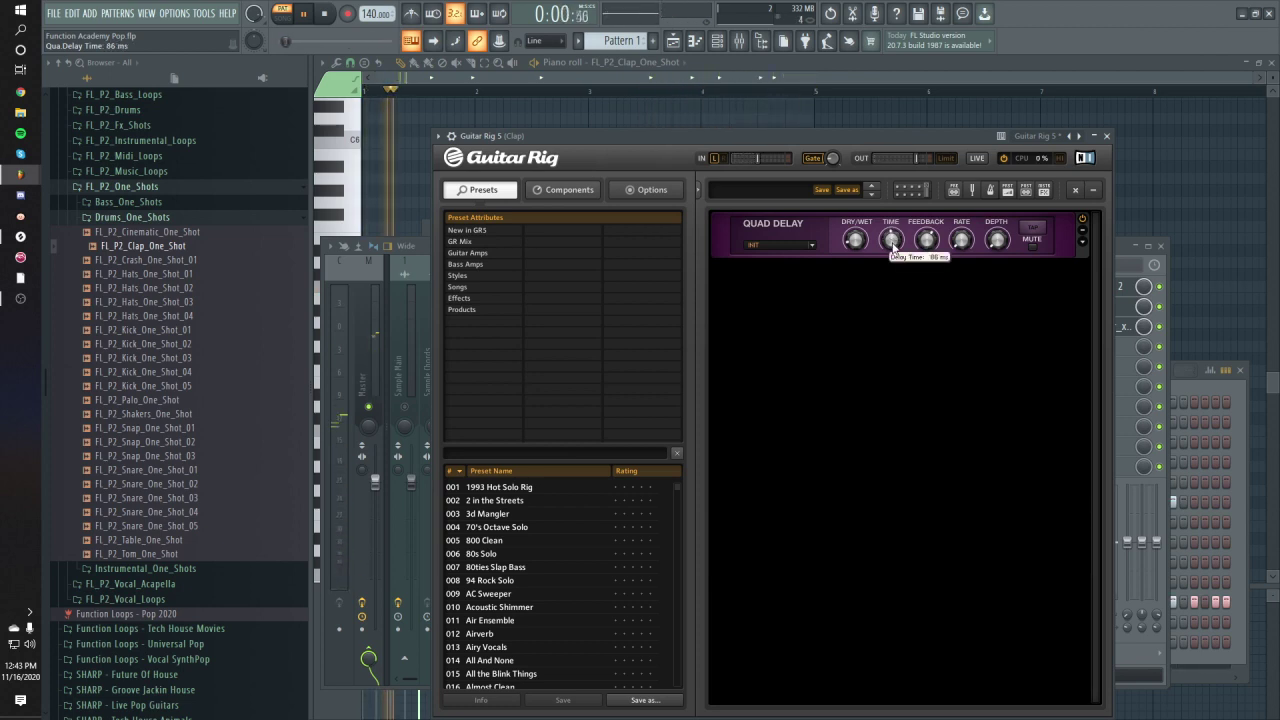
{"action": "scroll", "coordinate": [864, 250], "scroll_direction": "down", "scroll_amount": 2}
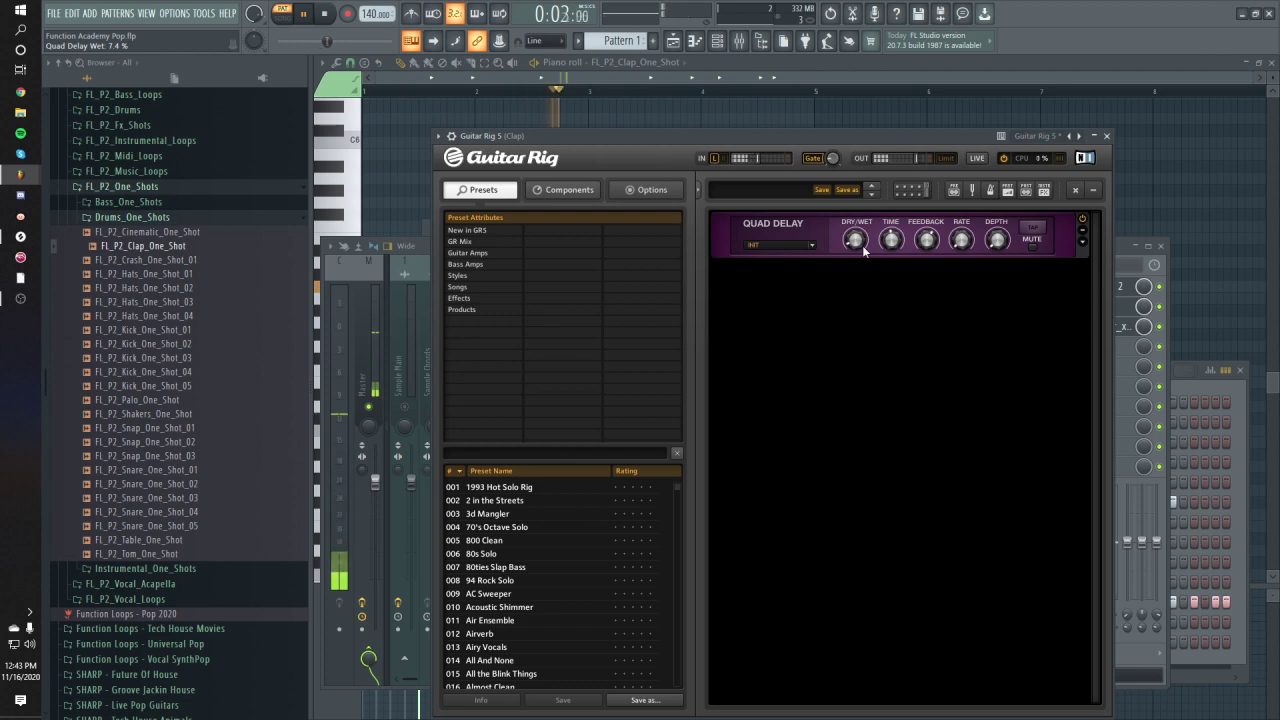
Step: Add a Spring Reverb below the Quad Delay, shorten its reverb time and set its wet amount to 13.0 %
{"action": "right_click", "coordinate": [796, 302]}
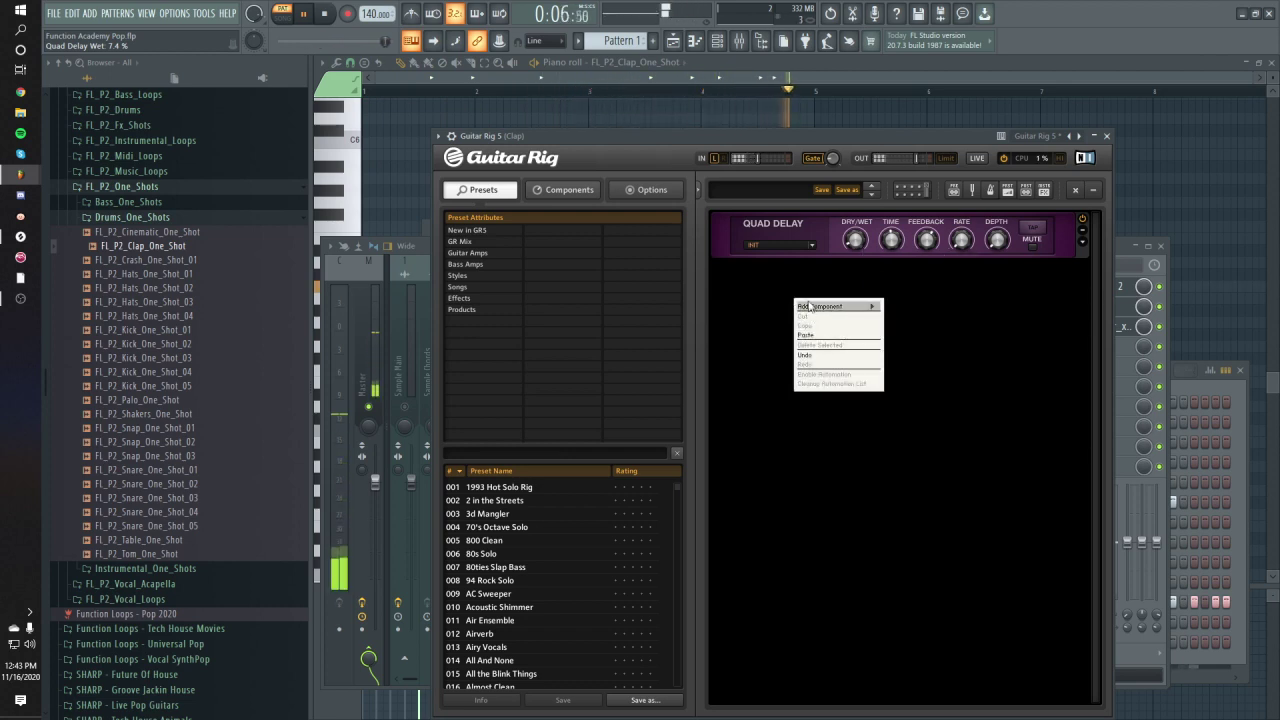
{"action": "mouse_move", "coordinate": [861, 313]}
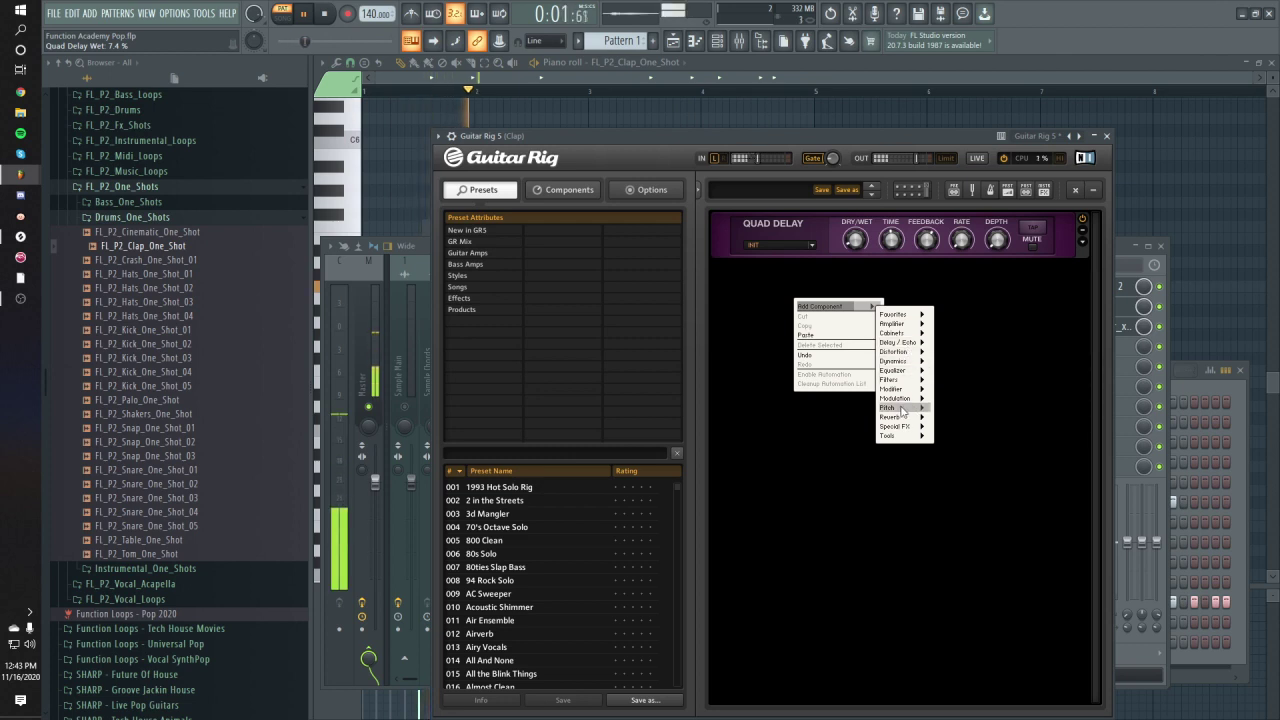
{"action": "mouse_move", "coordinate": [912, 419]}
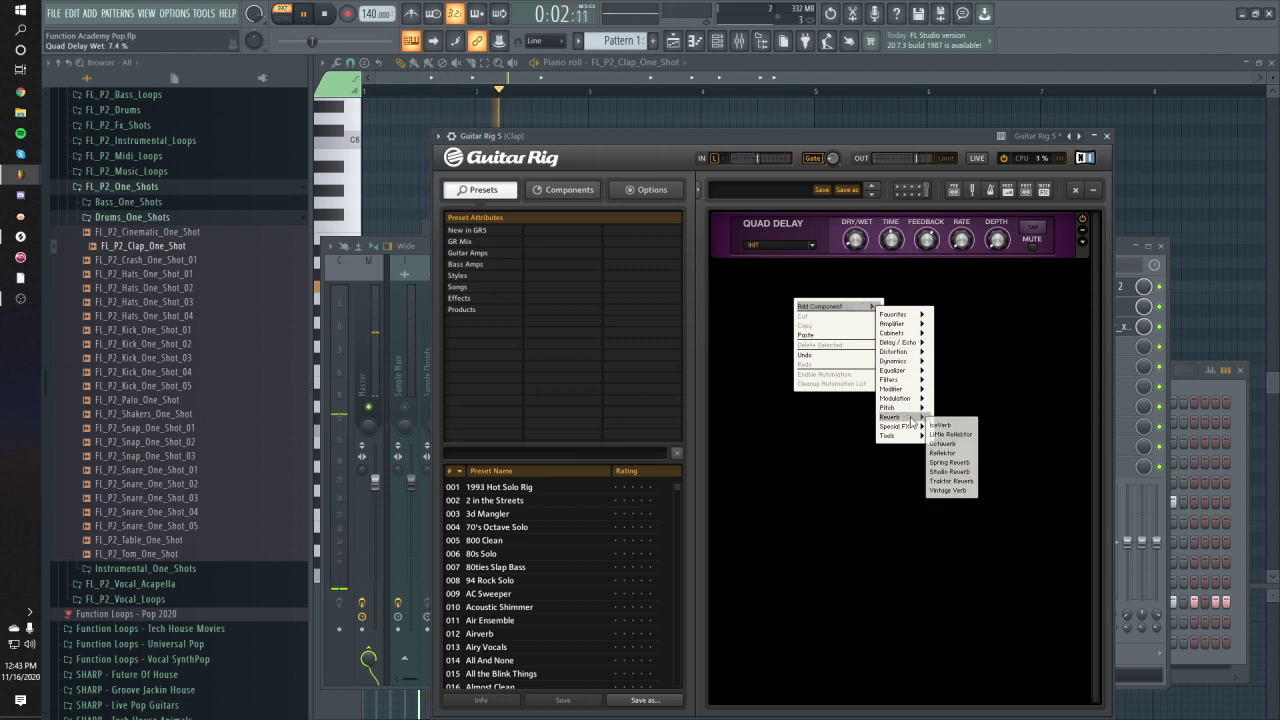
{"action": "left_click", "coordinate": [966, 463]}
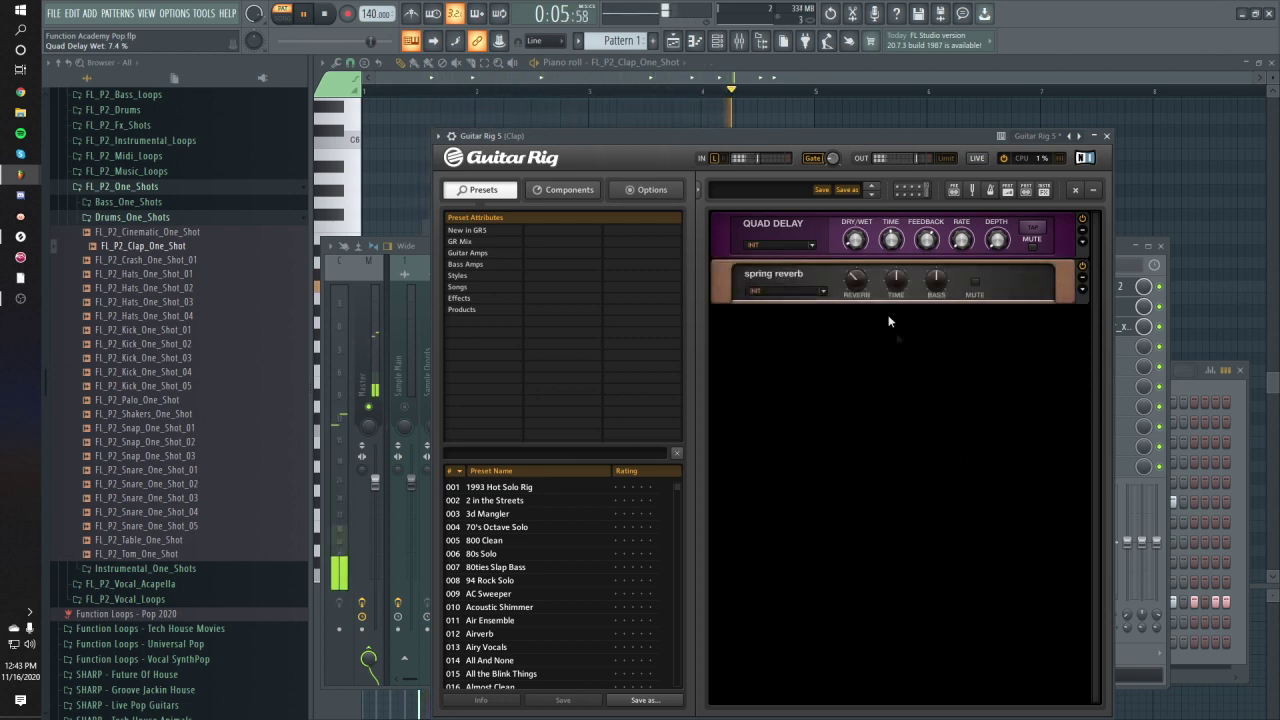
{"action": "mouse_move", "coordinate": [895, 302]}
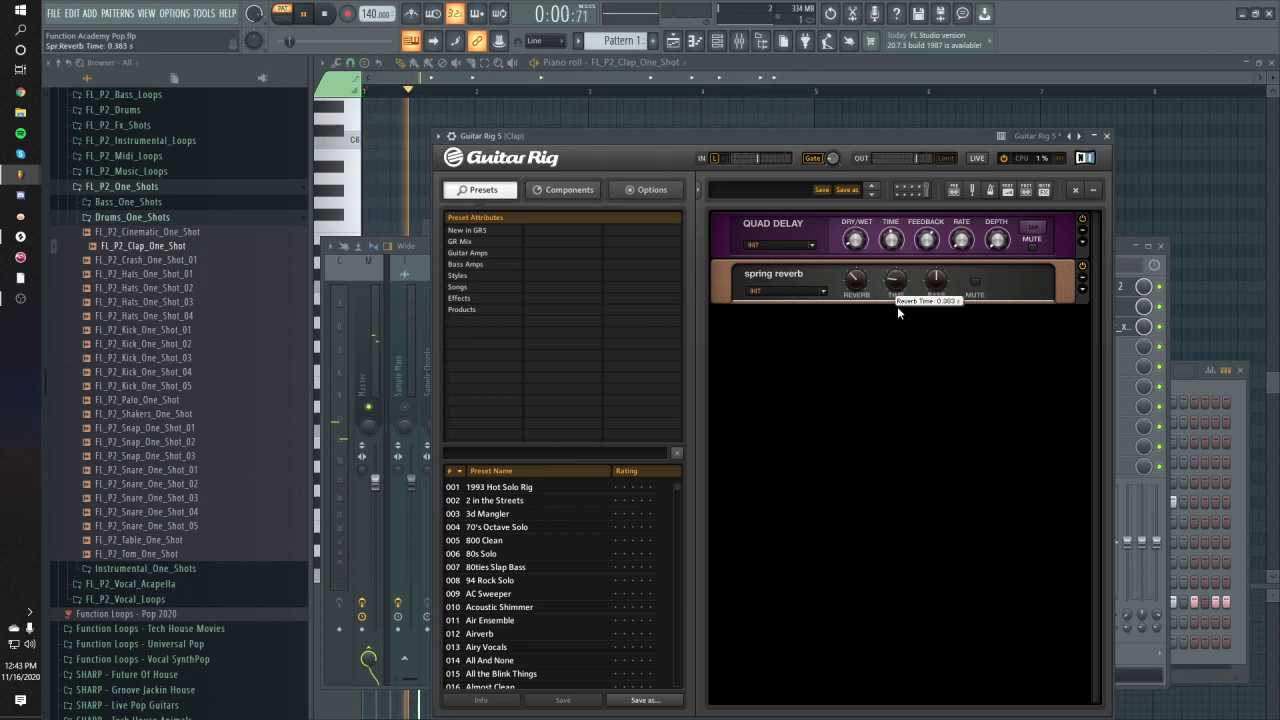
{"action": "left_click_drag", "start_coordinate": [898, 306], "coordinate": [869, 308]}
{"action": "mouse_move", "coordinate": [867, 291]}
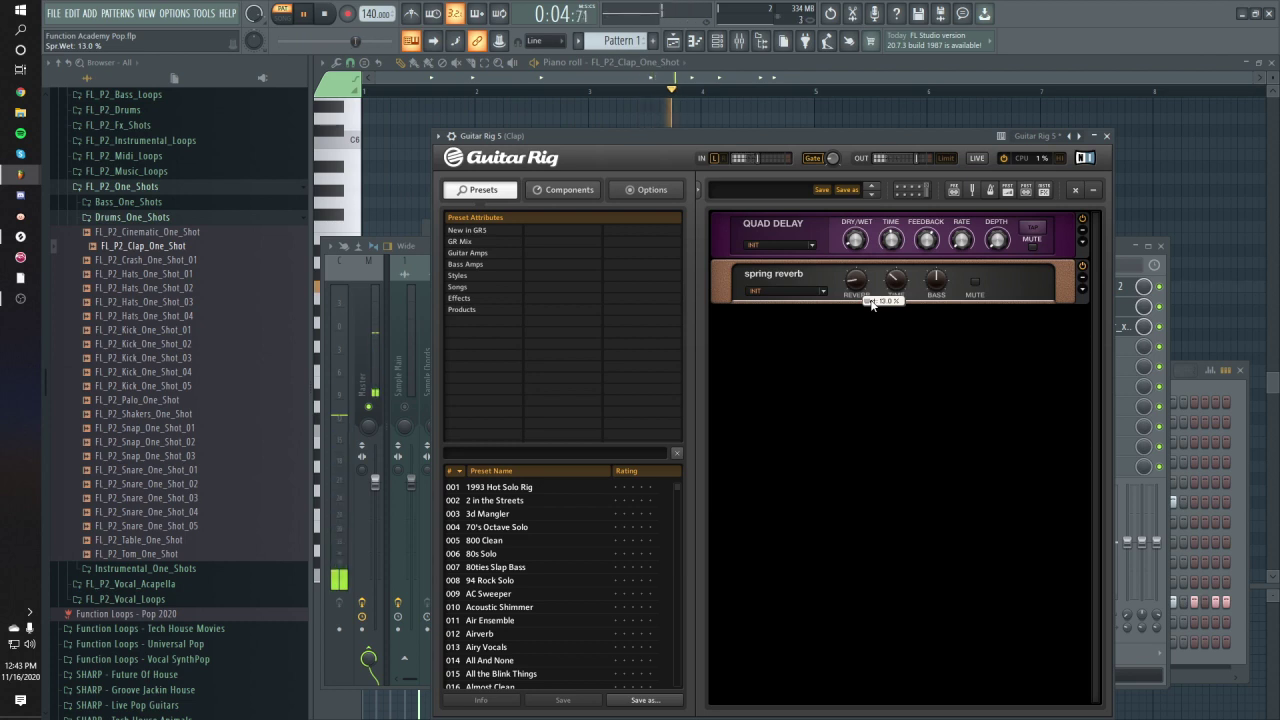
{"action": "key", "text": "space"}
Step: Compare the sound of the soloed Clap track with its effect chain enabled and bypassed
{"action": "key", "text": "F9"}
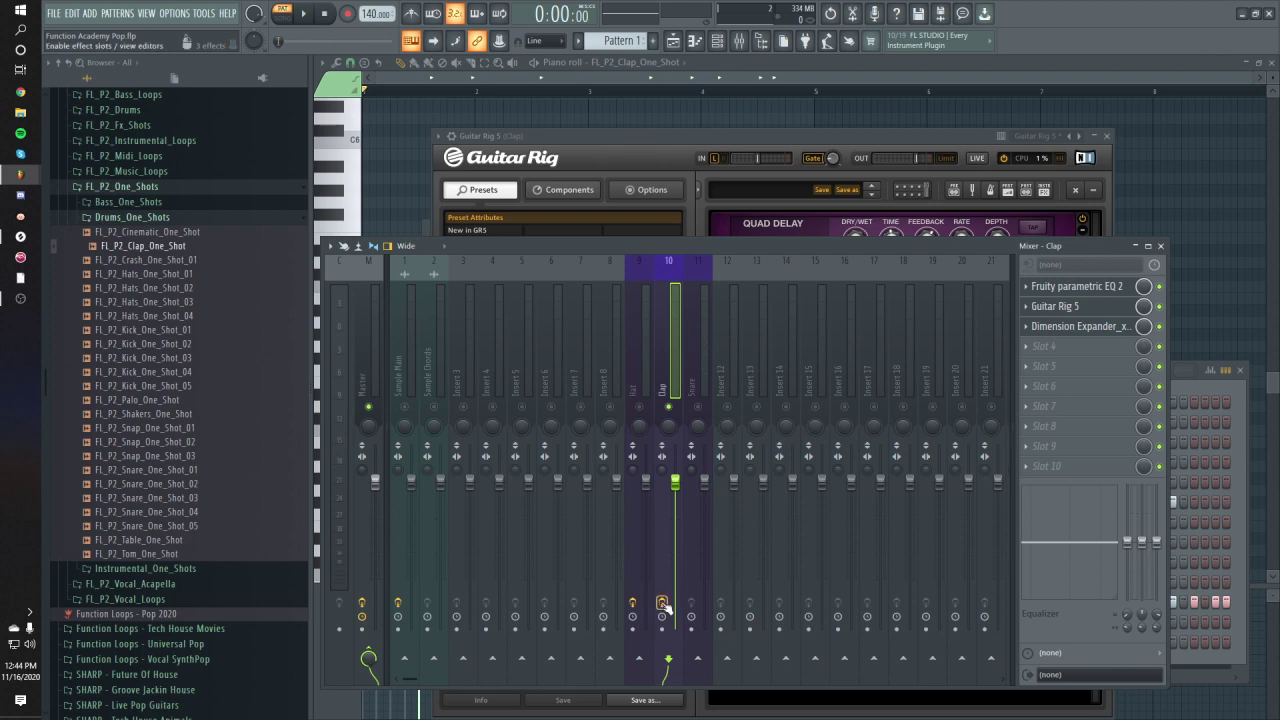
{"action": "key", "text": "space"}
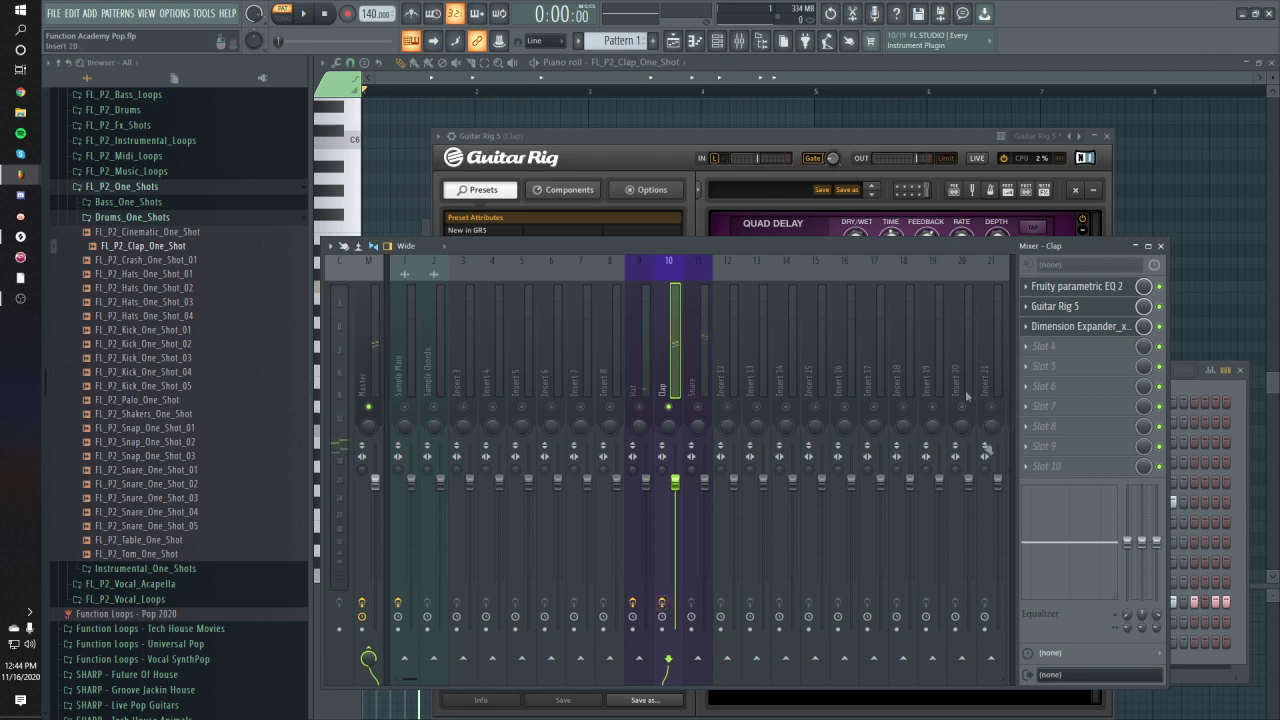
{"action": "key", "text": "space"}
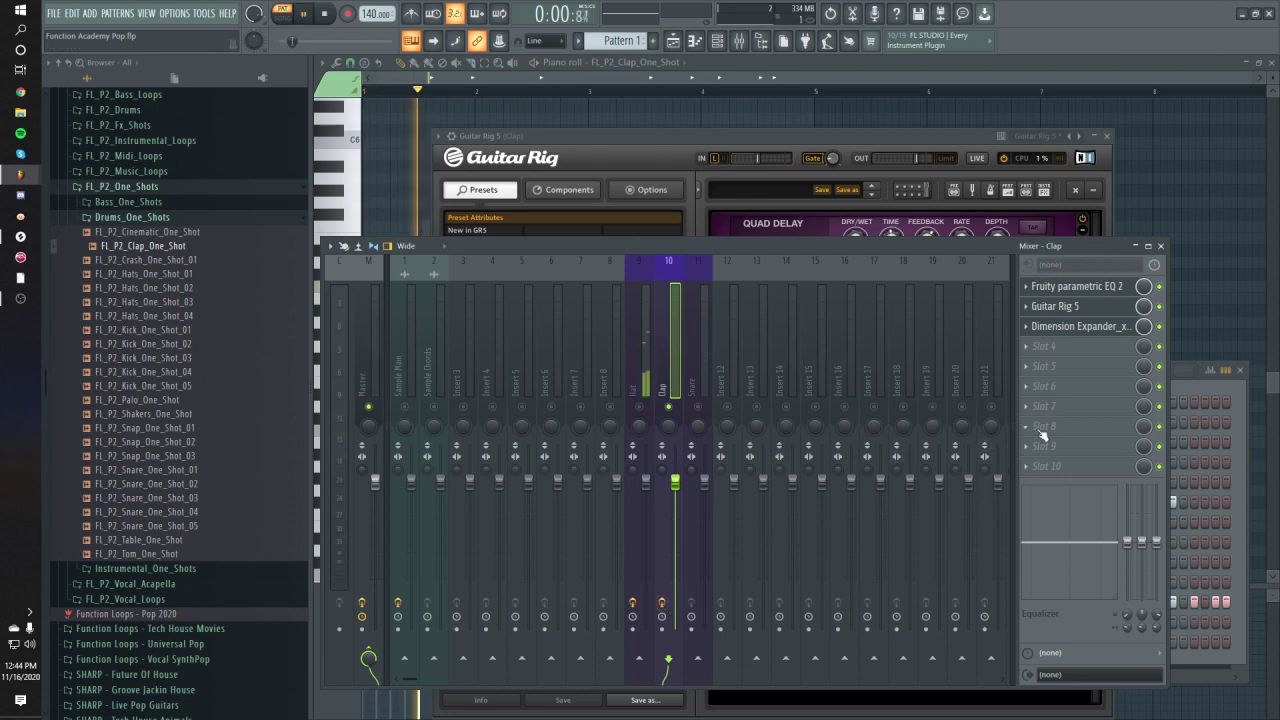
{"action": "key", "text": "space"}
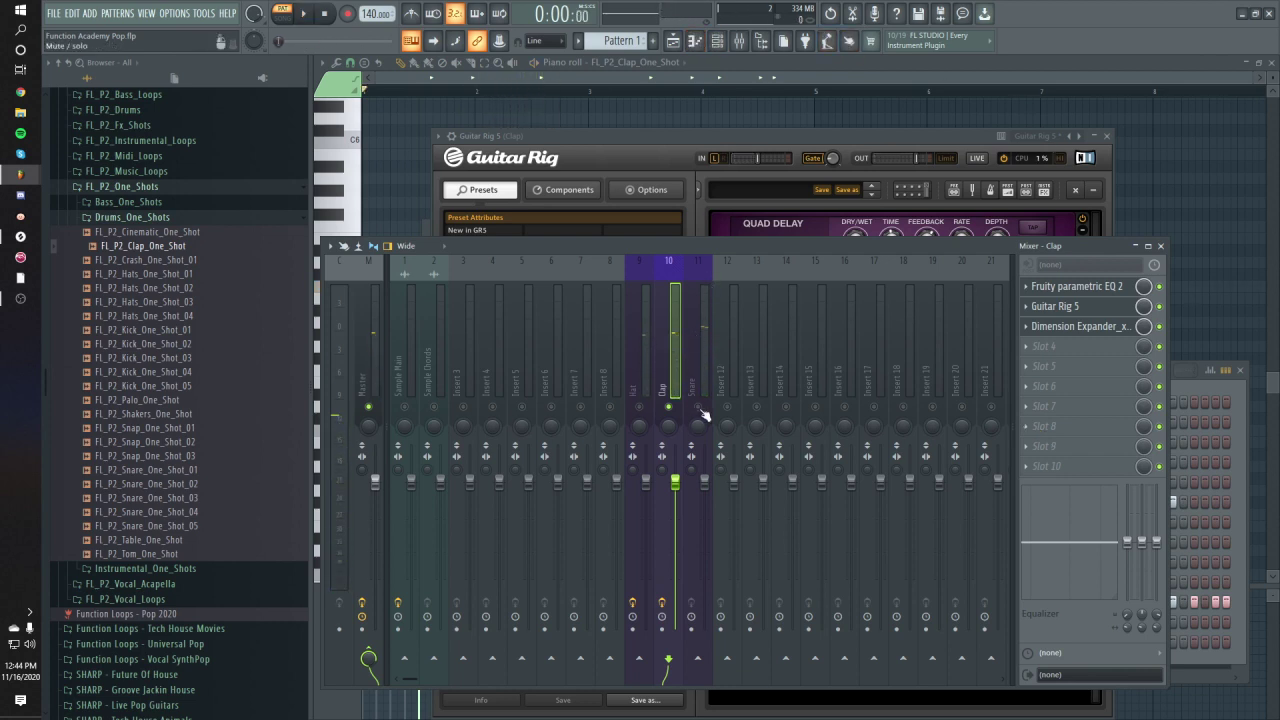
Step: Lower the Hat and Snare mixer levels, and reduce Sample Main to -5.1 dB while playing the arrangement
{"action": "key", "text": "space"}
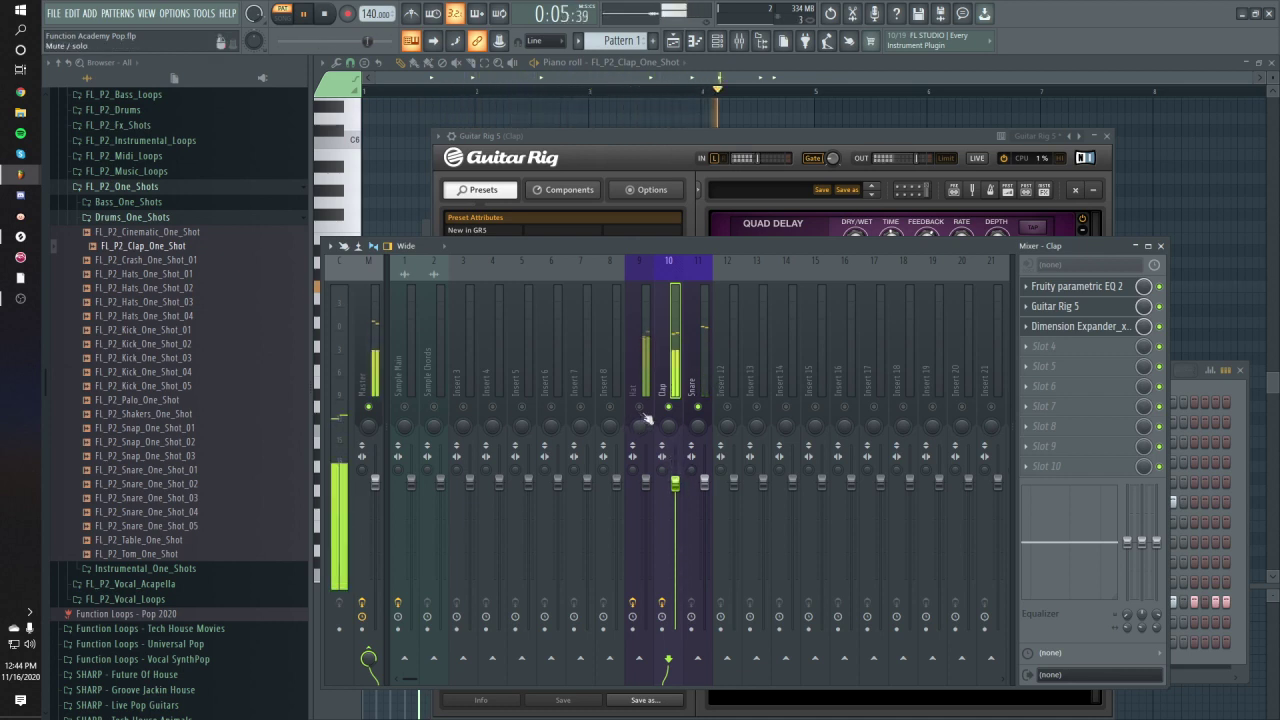
{"action": "left_click_drag", "start_coordinate": [645, 482], "coordinate": [645, 502]}
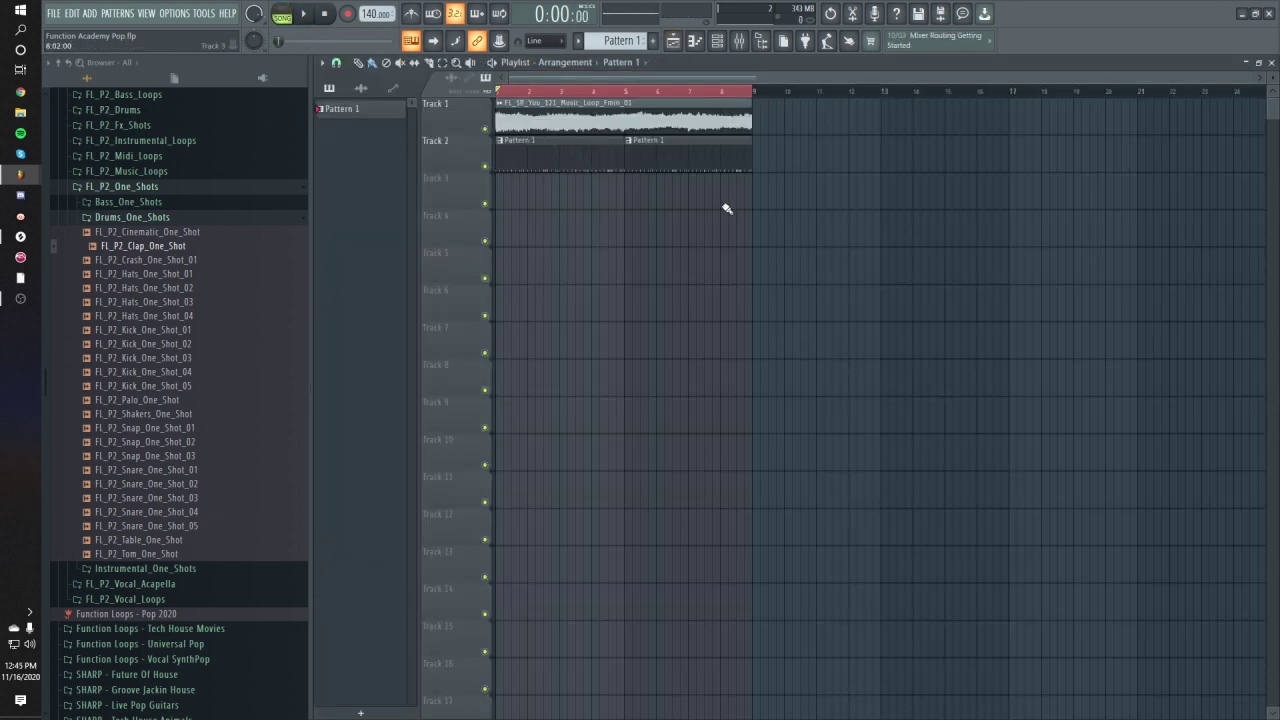
{"action": "key", "text": "F9"}
{"action": "key", "text": "space"}
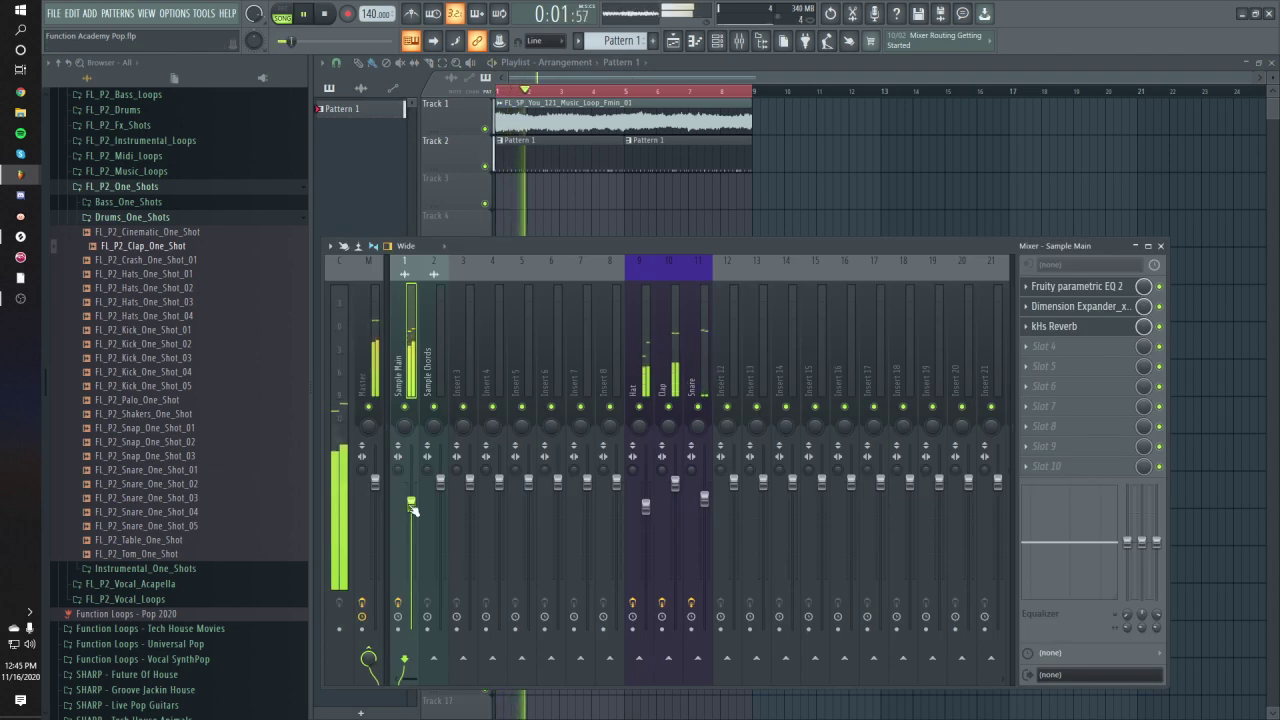
{"action": "left_click_drag", "start_coordinate": [412, 502], "coordinate": [411, 513]}
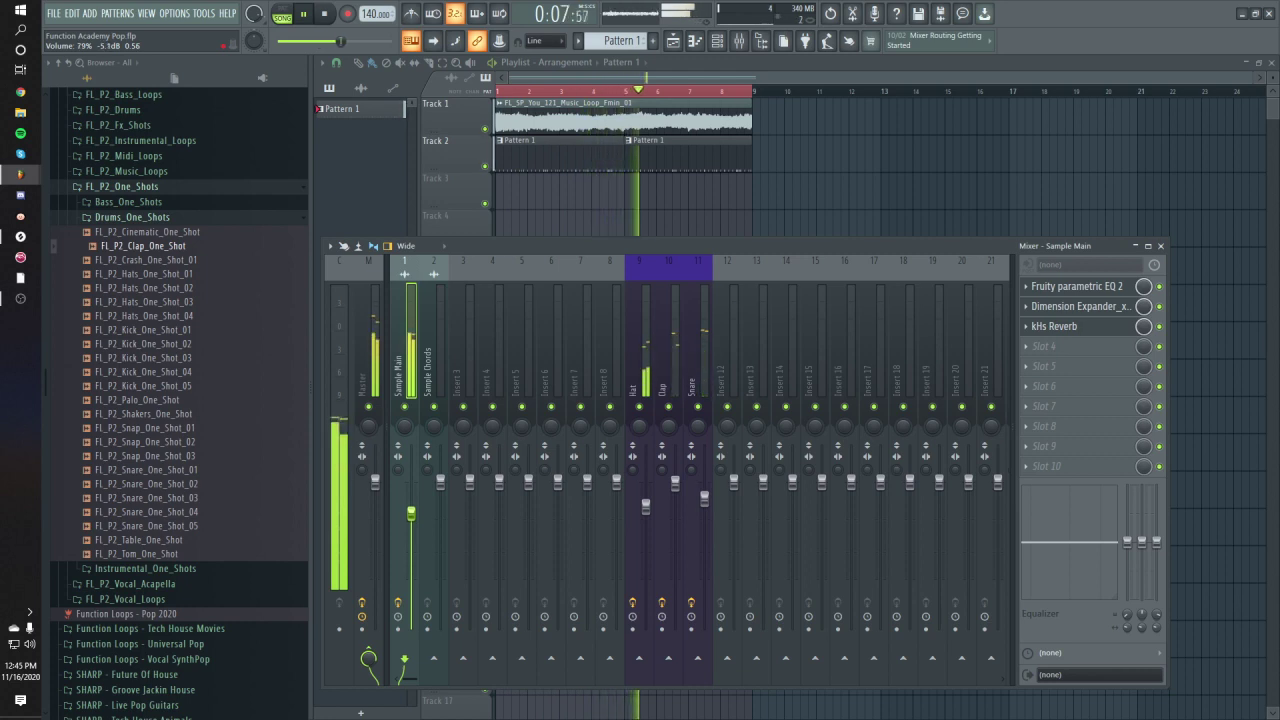
{"action": "key", "text": "space"}
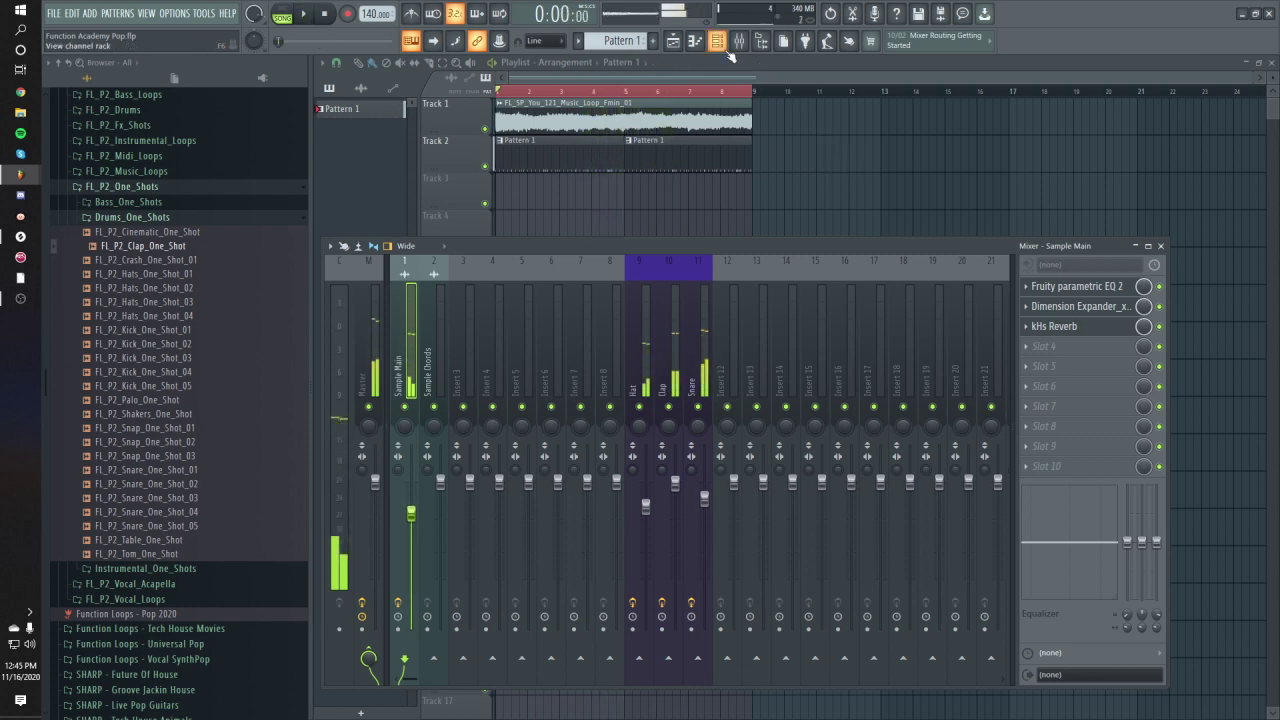
Step: Program FL_FPS_Kick hits on steps 1, 13, 19, 33, 45, 51 and 59 of Pattern 1 while the arrangement plays
{"action": "left_click", "coordinate": [728, 50]}
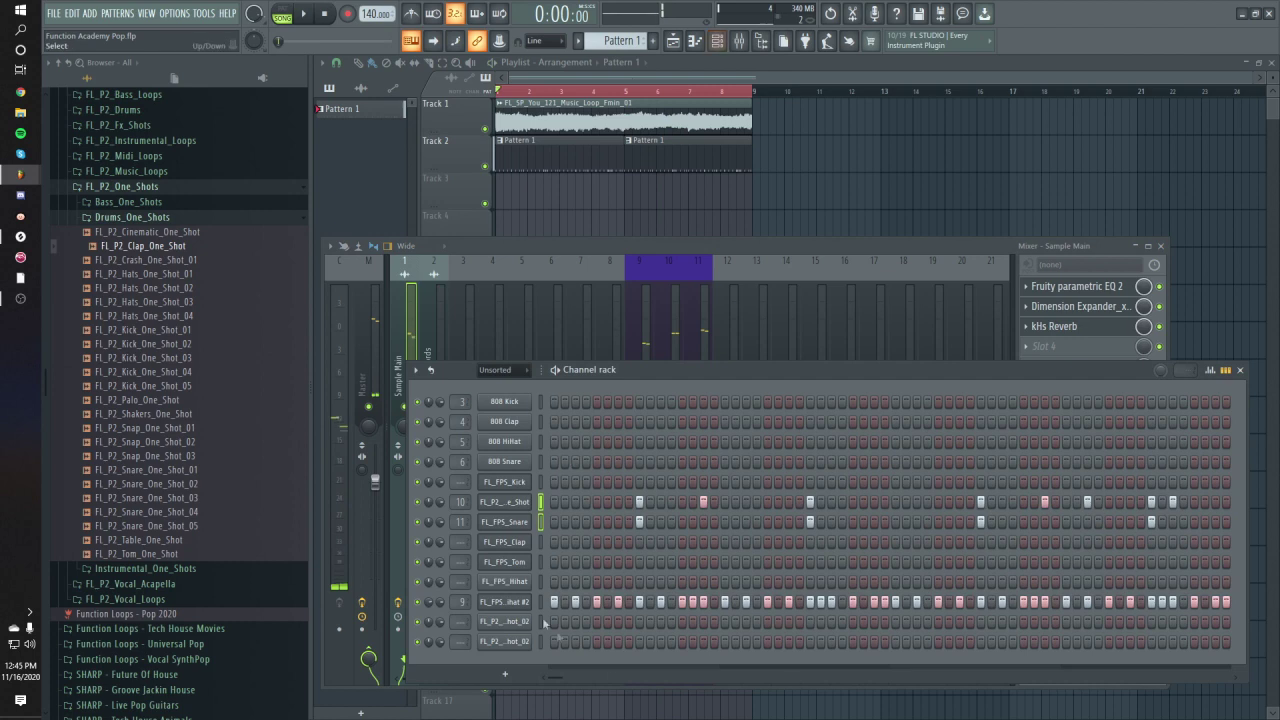
{"action": "left_click", "coordinate": [526, 482]}
{"action": "left_click", "coordinate": [502, 446]}
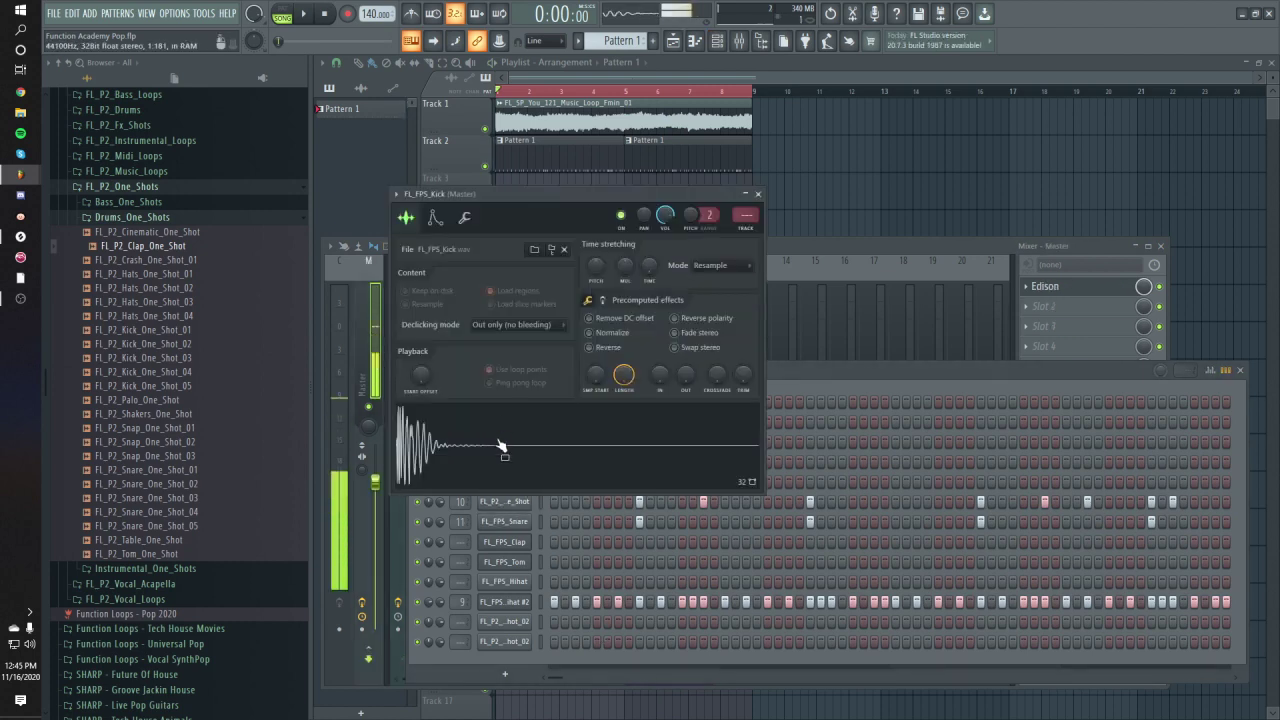
{"action": "left_click", "coordinate": [800, 372]}
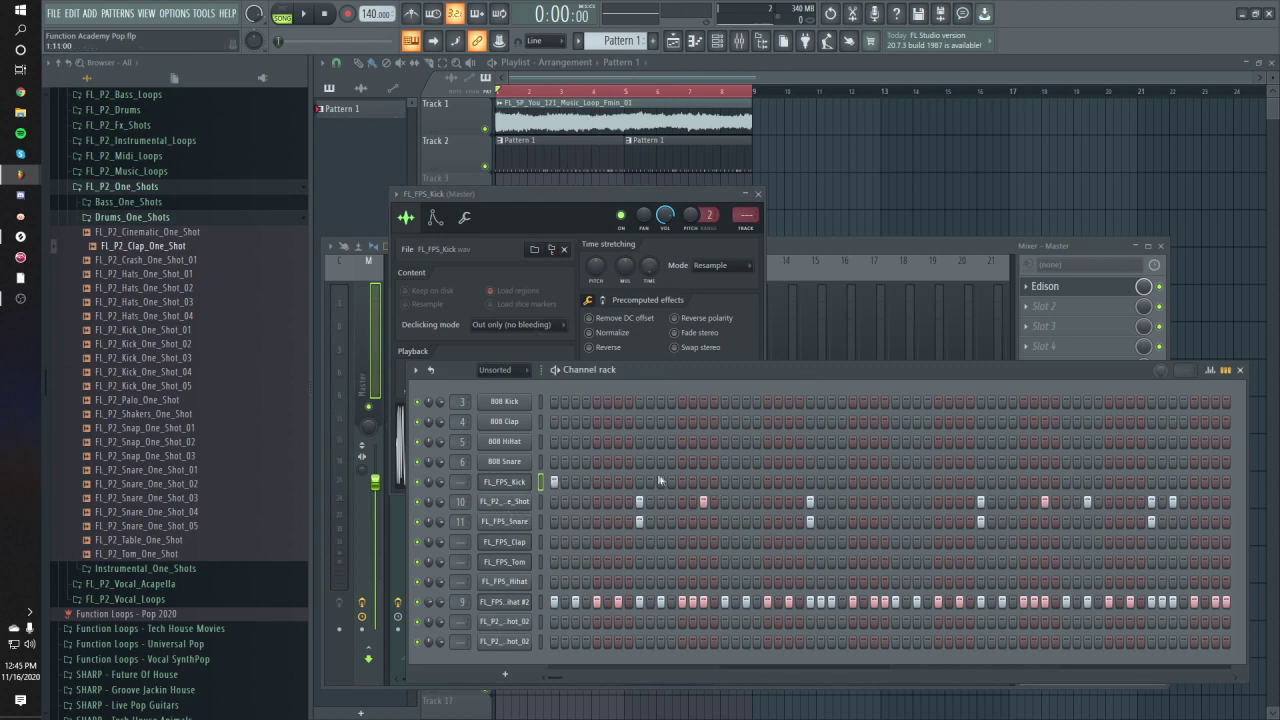
{"action": "key", "text": "space"}
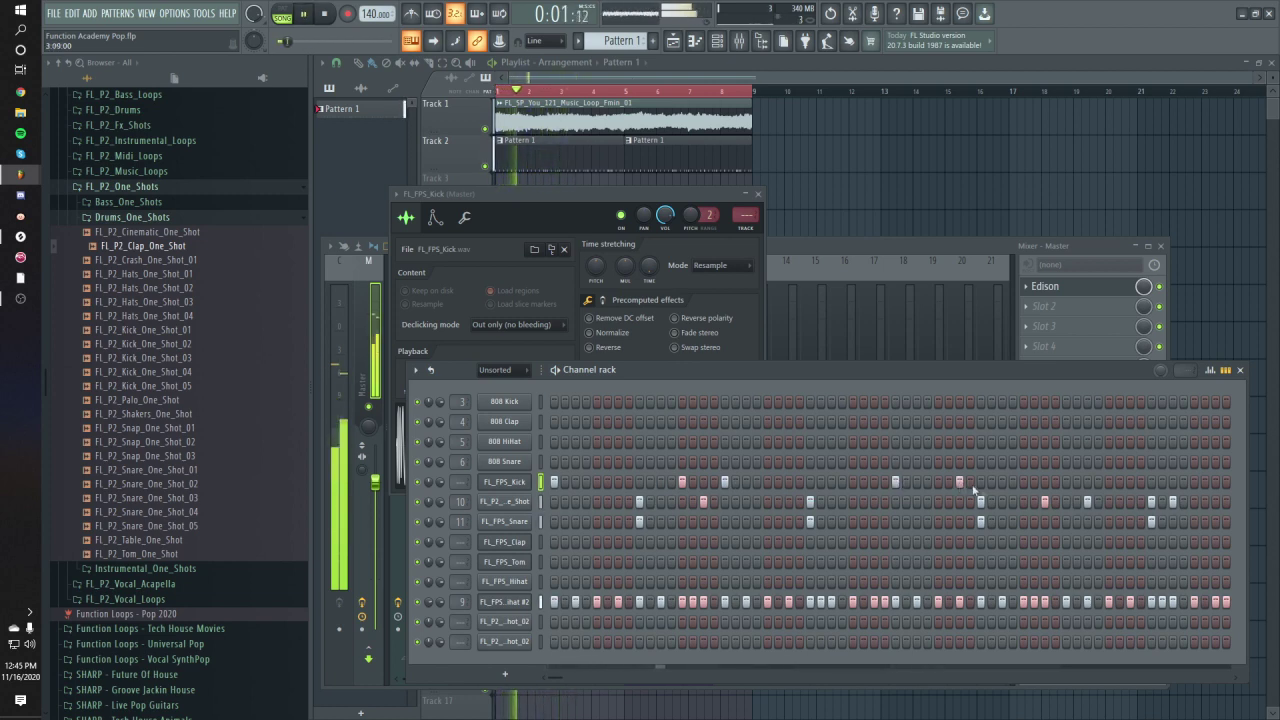
{"action": "left_click", "coordinate": [1022, 481]}
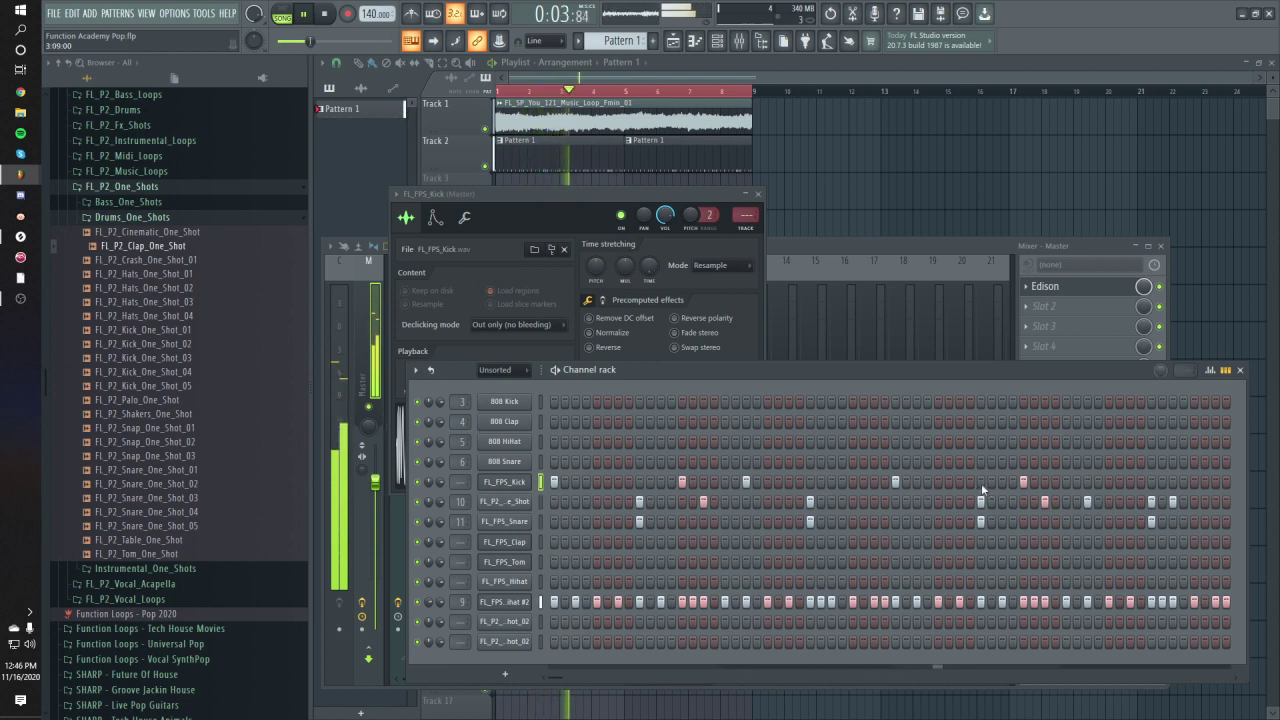
{"action": "key", "text": "space"}
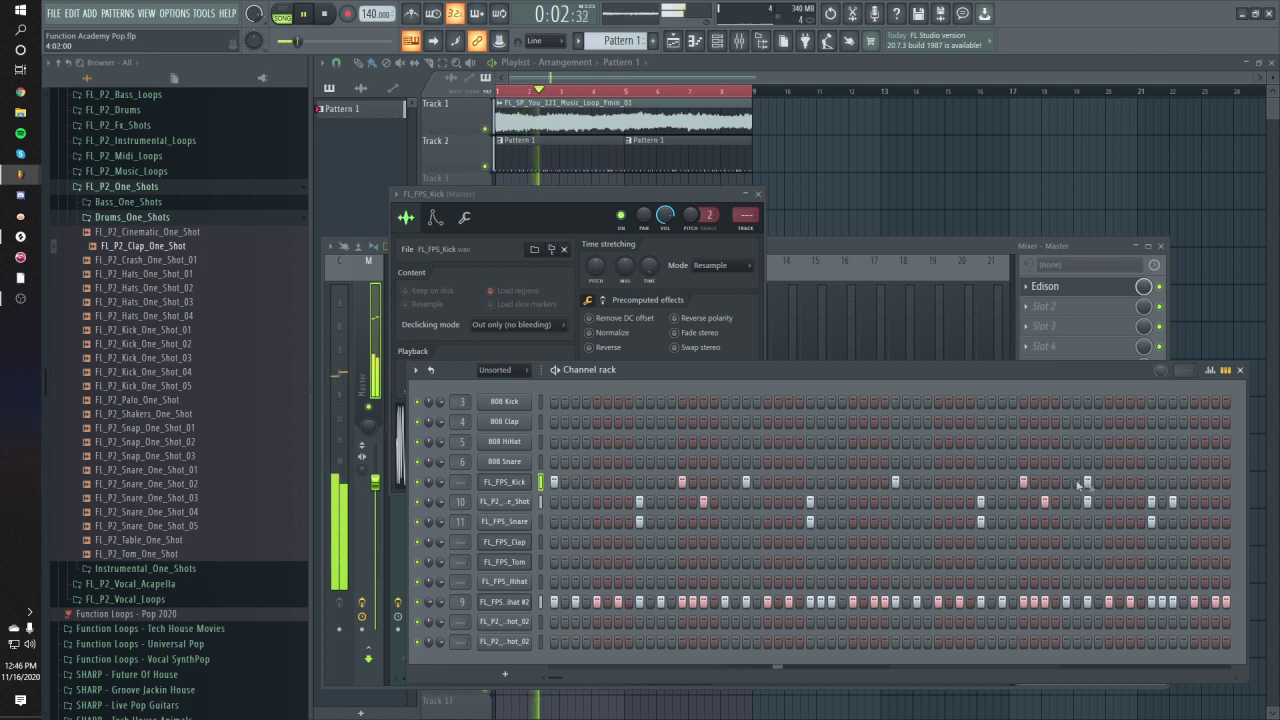
{"action": "left_click", "coordinate": [1172, 481]}
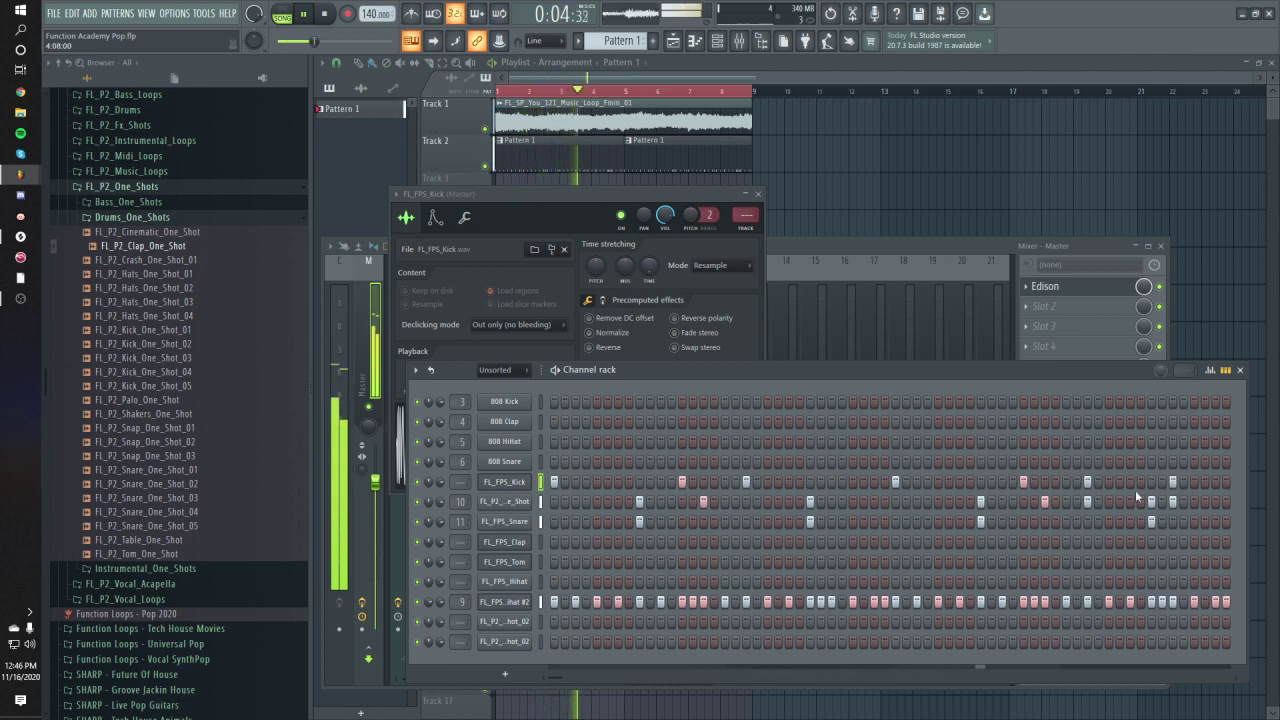
Step: Add a kick hit on step 53, then route FL_FPS_Kick to a mixer track named Kick beside the Hat track
{"action": "left_click", "coordinate": [1108, 481]}
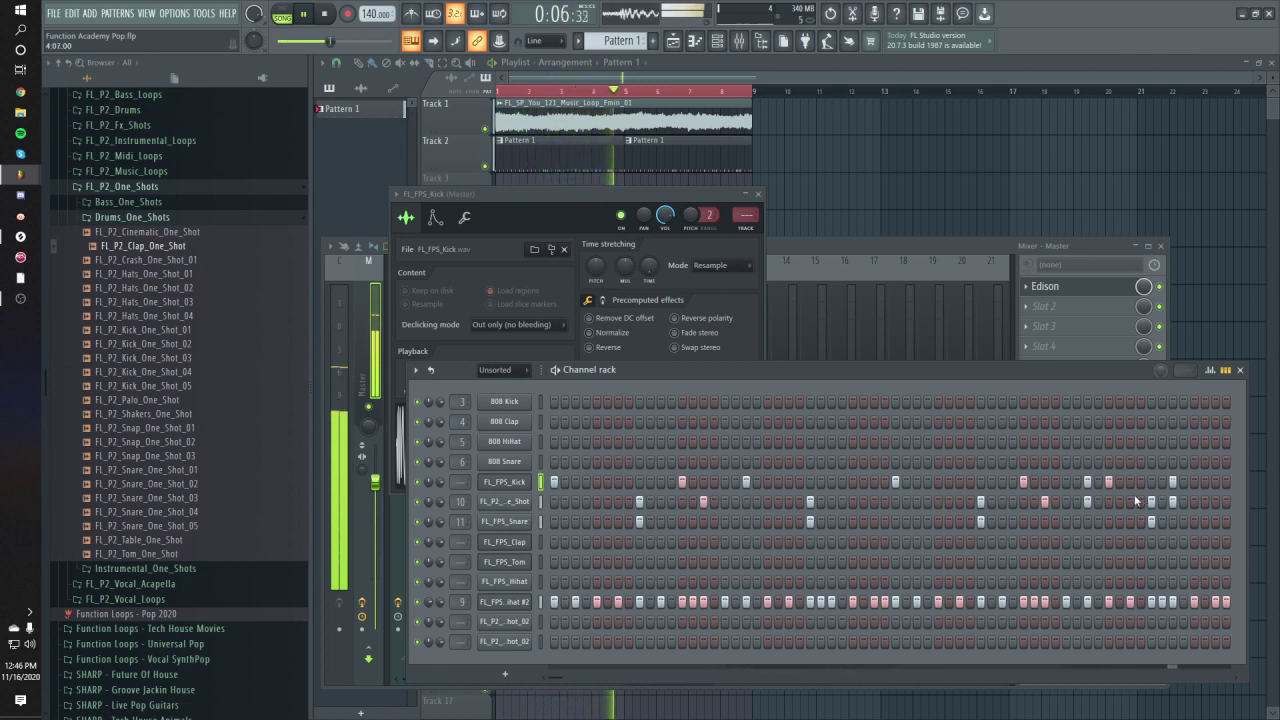
{"action": "left_click", "coordinate": [504, 481]}
{"action": "key", "text": "space"}
{"action": "left_click", "coordinate": [746, 216]}
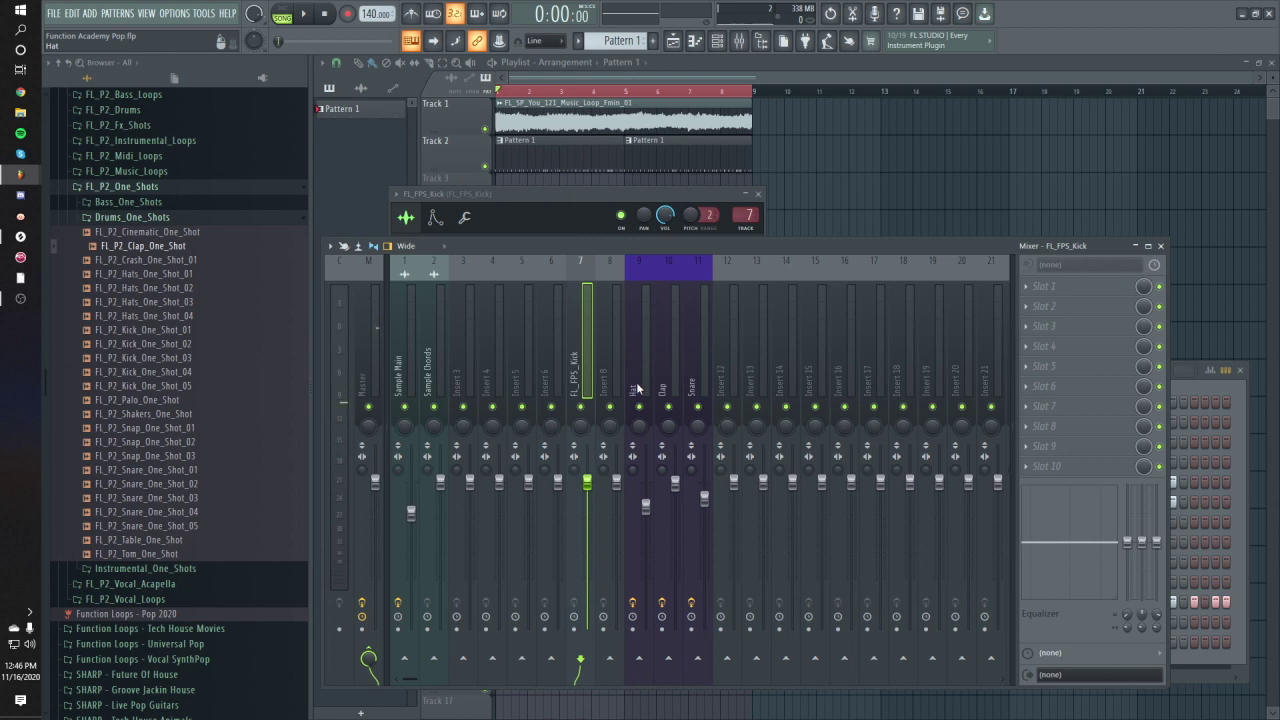
{"action": "left_click", "coordinate": [614, 380]}
Step: Load Fruity Compressor in the Kick track's first effect slot and apply one of its presets
{"action": "left_click", "coordinate": [1044, 286]}
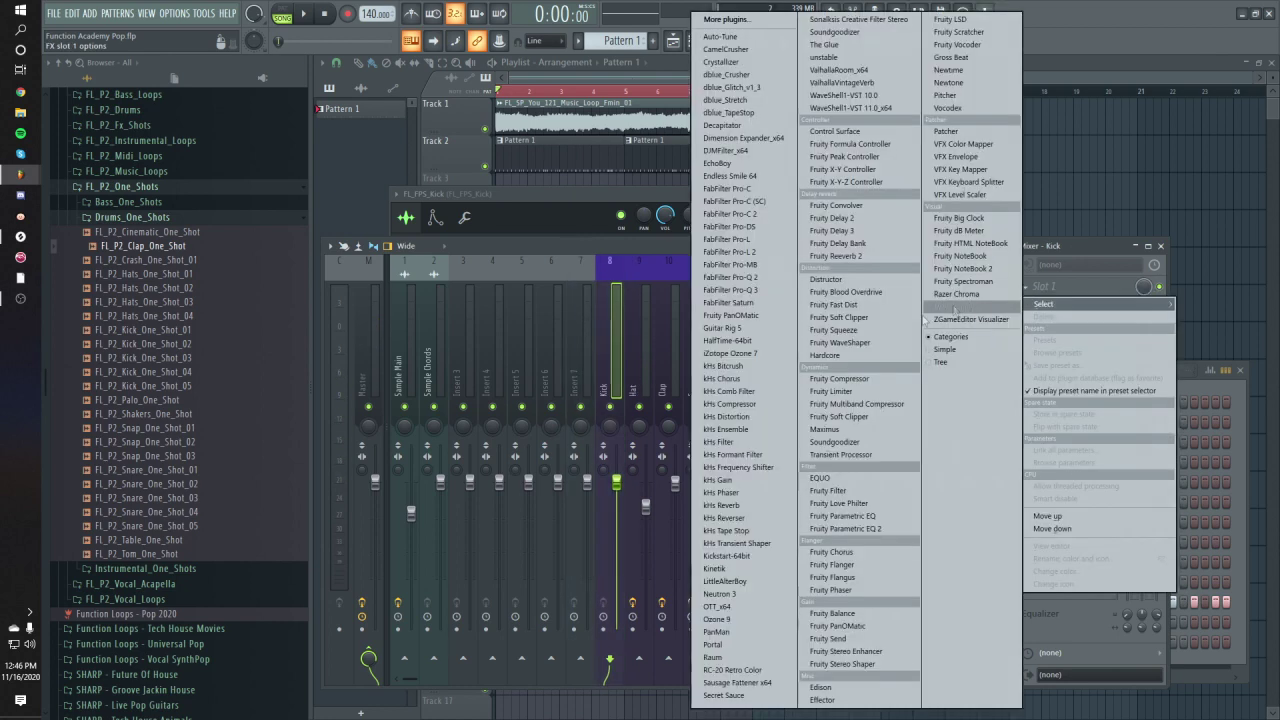
{"action": "left_click", "coordinate": [860, 380]}
{"action": "left_click", "coordinate": [363, 160]}
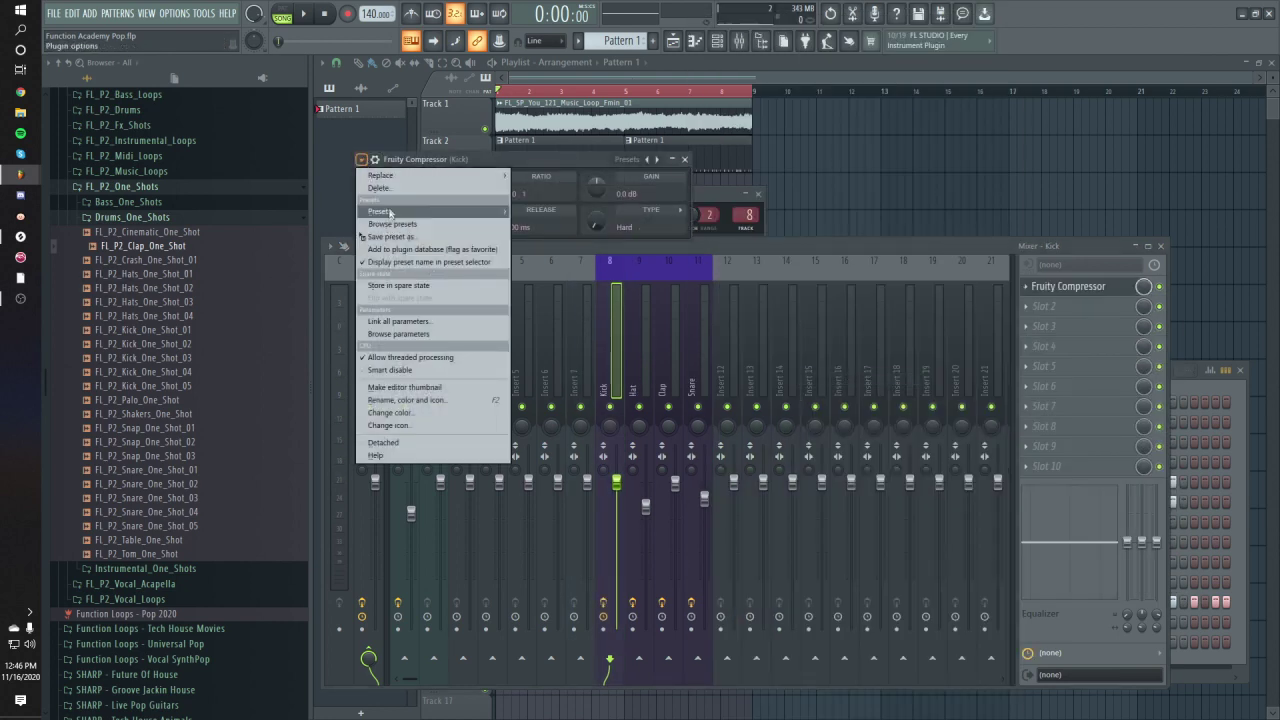
{"action": "mouse_move", "coordinate": [400, 211]}
{"action": "left_click", "coordinate": [535, 448]}
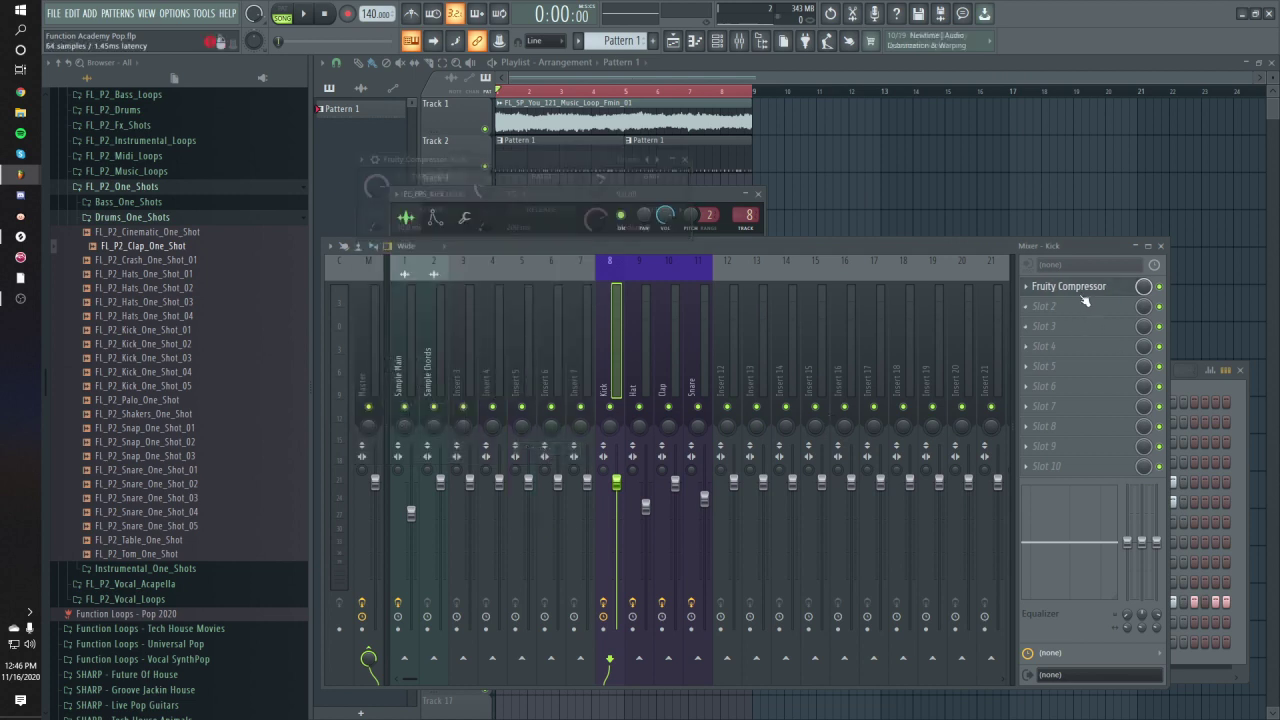
Step: Add Fruity parametric EQ 2 below the Kick compressor and gently boost band 2 around 134 Hz during playback
{"action": "left_click", "coordinate": [1044, 306]}
{"action": "left_click", "coordinate": [855, 528]}
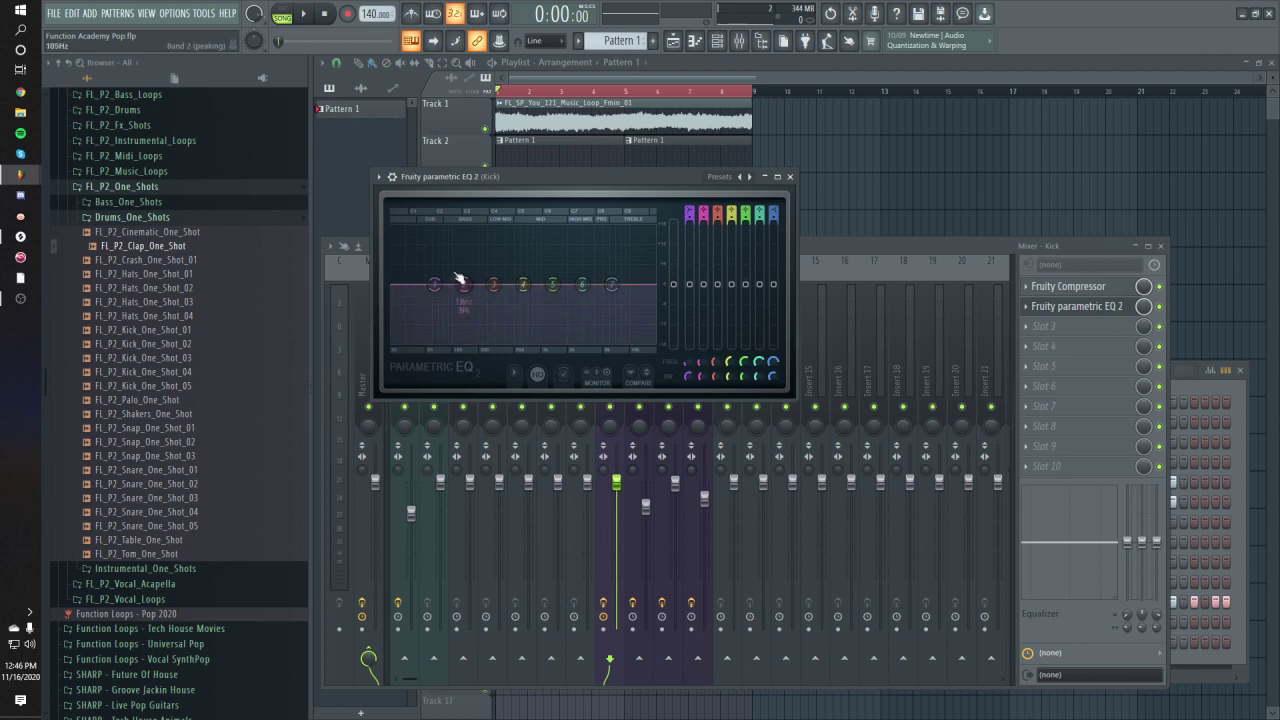
{"action": "key", "text": "space"}
{"action": "left_click_drag", "start_coordinate": [543, 293], "coordinate": [572, 297]}
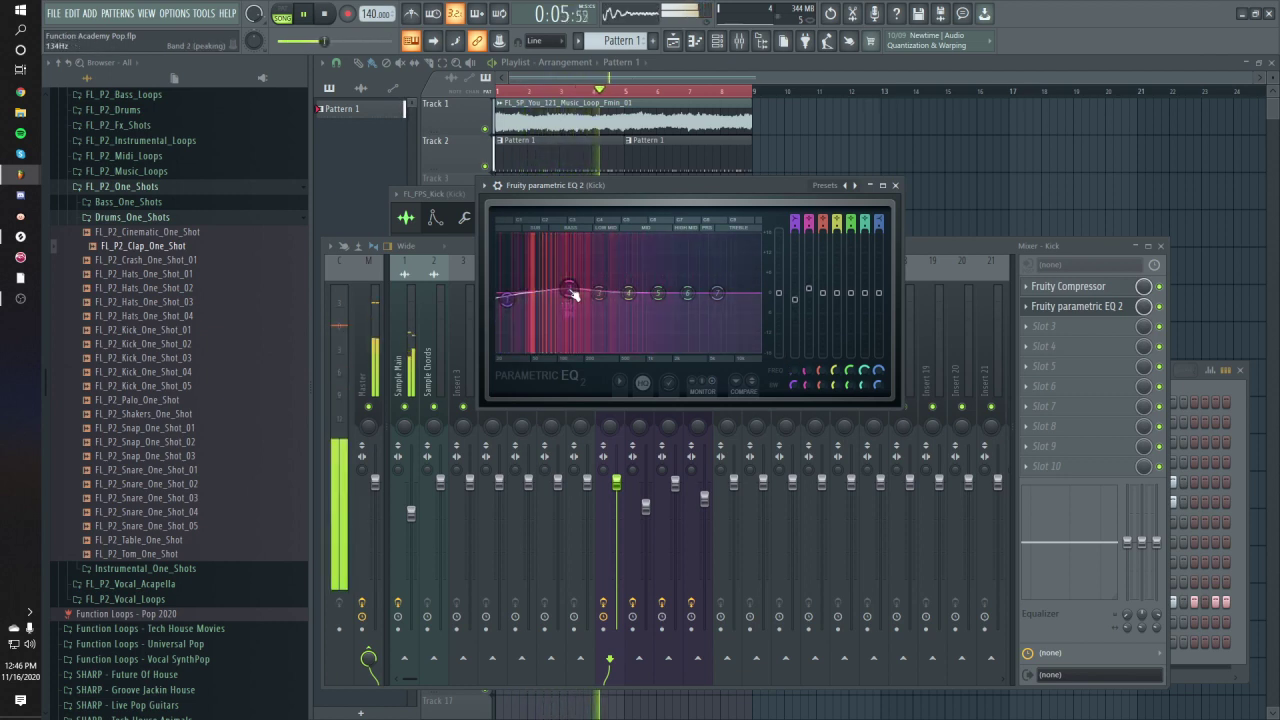
Step: Lower the Kick track's mixer level slightly while the arrangement plays, and stop playback
{"action": "left_click", "coordinate": [922, 243]}
{"action": "left_click_drag", "start_coordinate": [616, 481], "coordinate": [616, 494]}
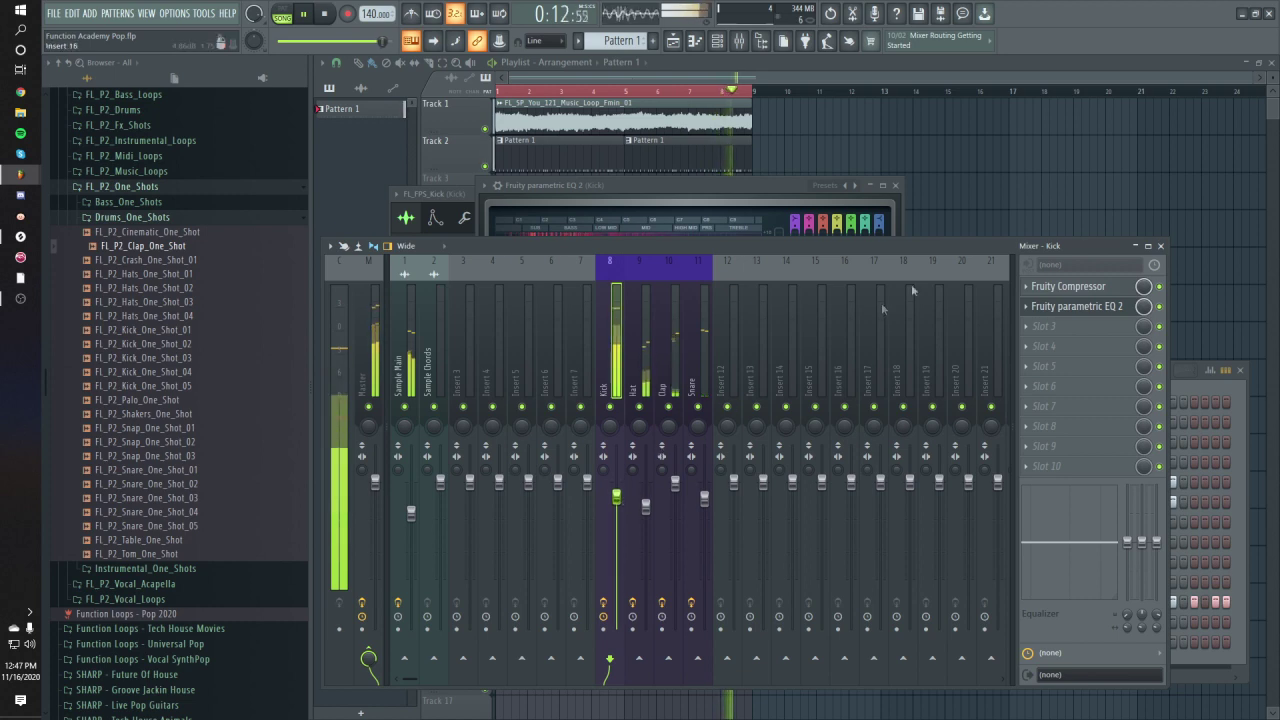
{"action": "key", "text": "space"}
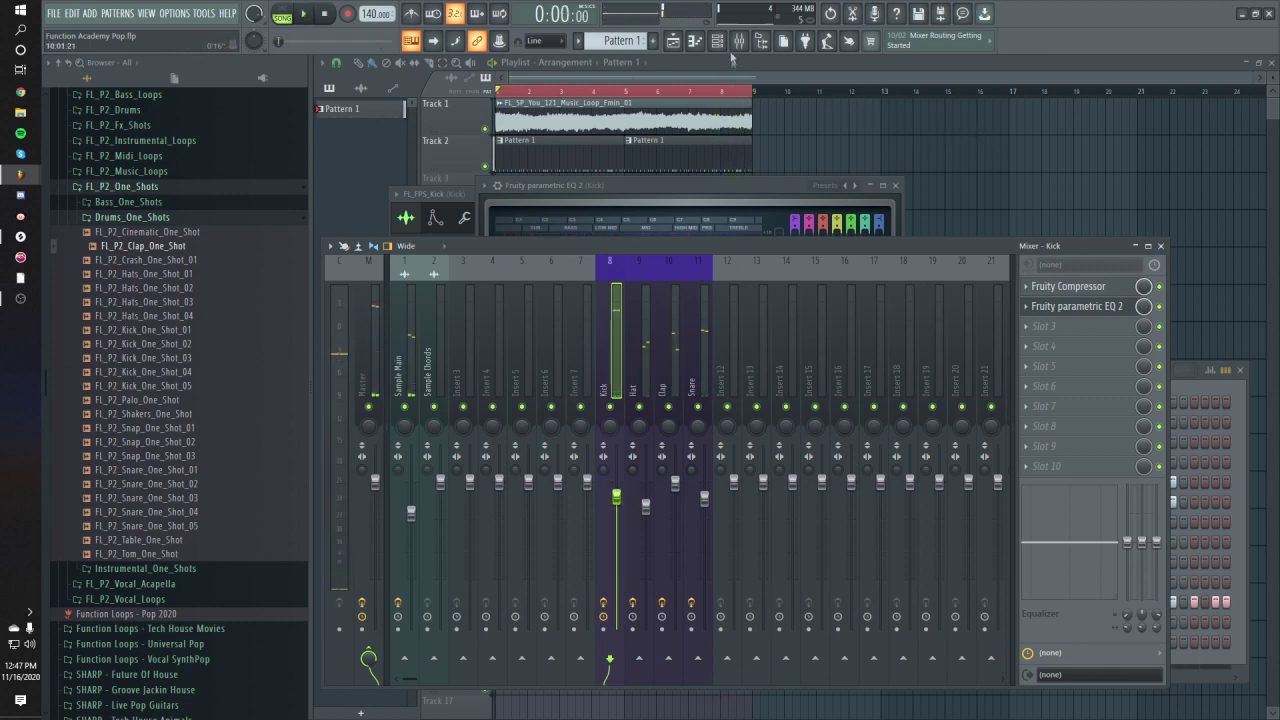
Step: Place an FL_P2_Snare_One_Shot_02 hit on step 5 of Pattern 1
{"action": "key", "text": "F6"}
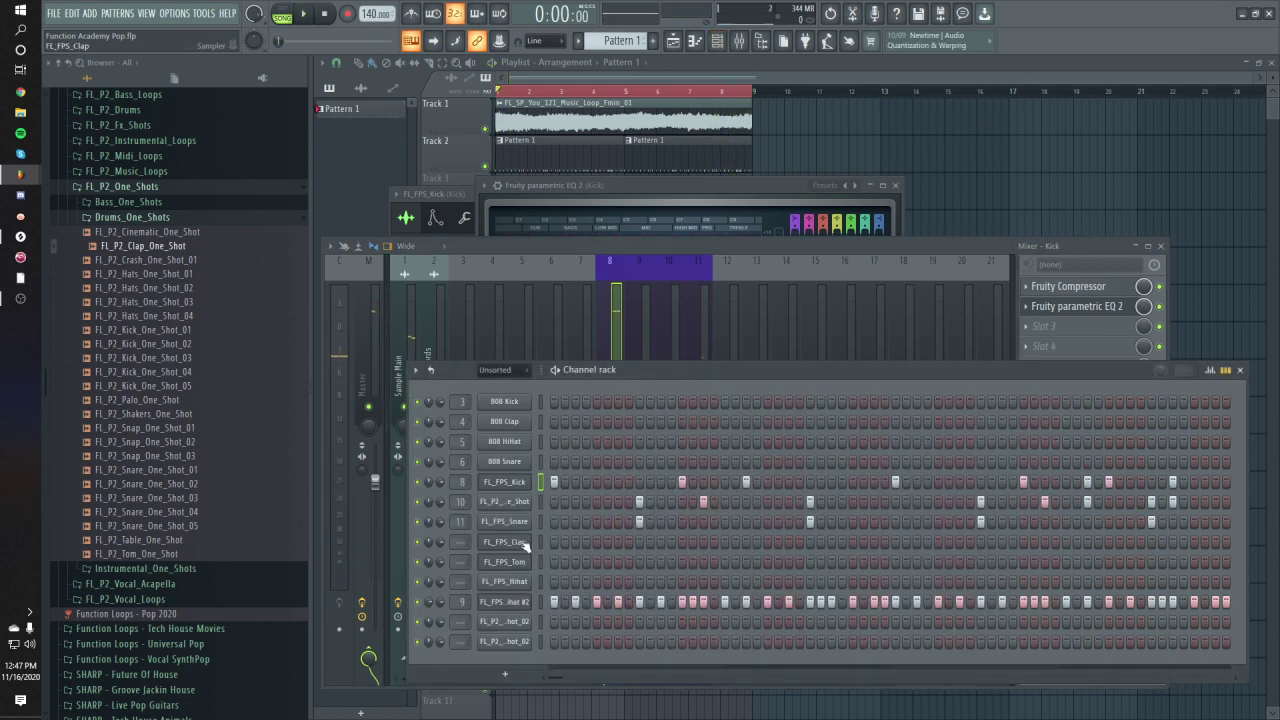
{"action": "left_click", "coordinate": [505, 642]}
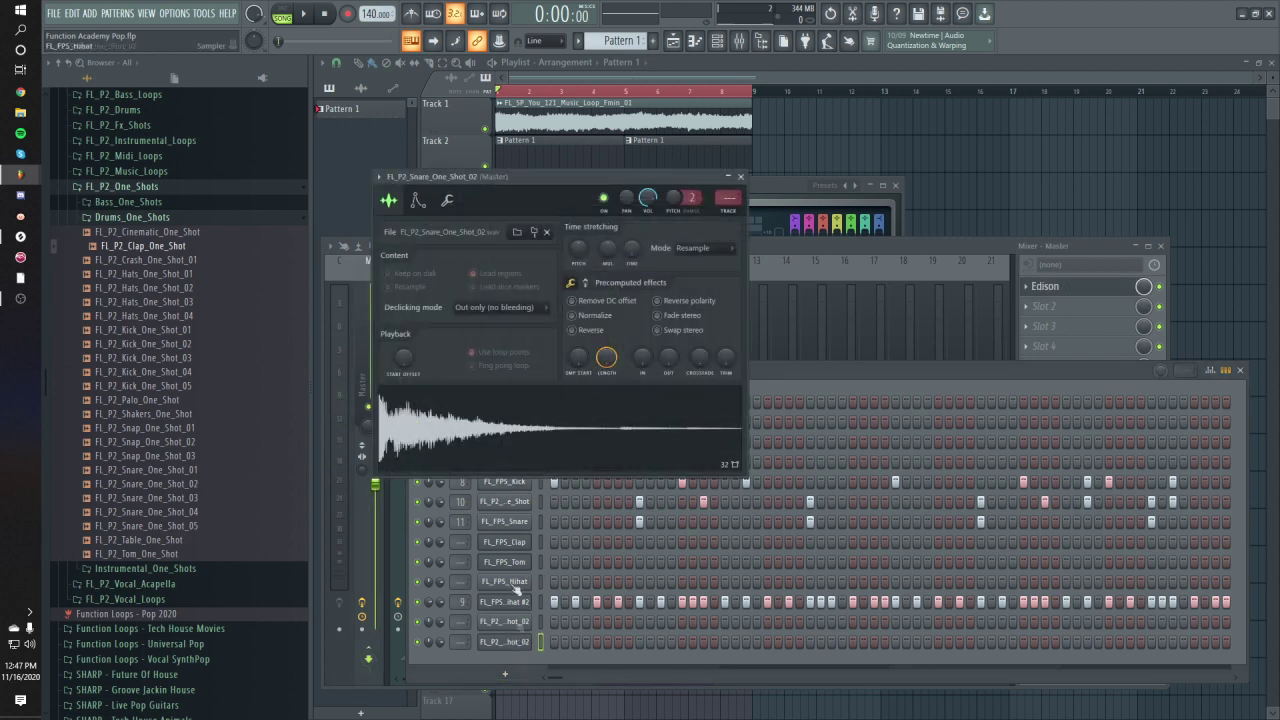
{"action": "left_click", "coordinate": [597, 642]}
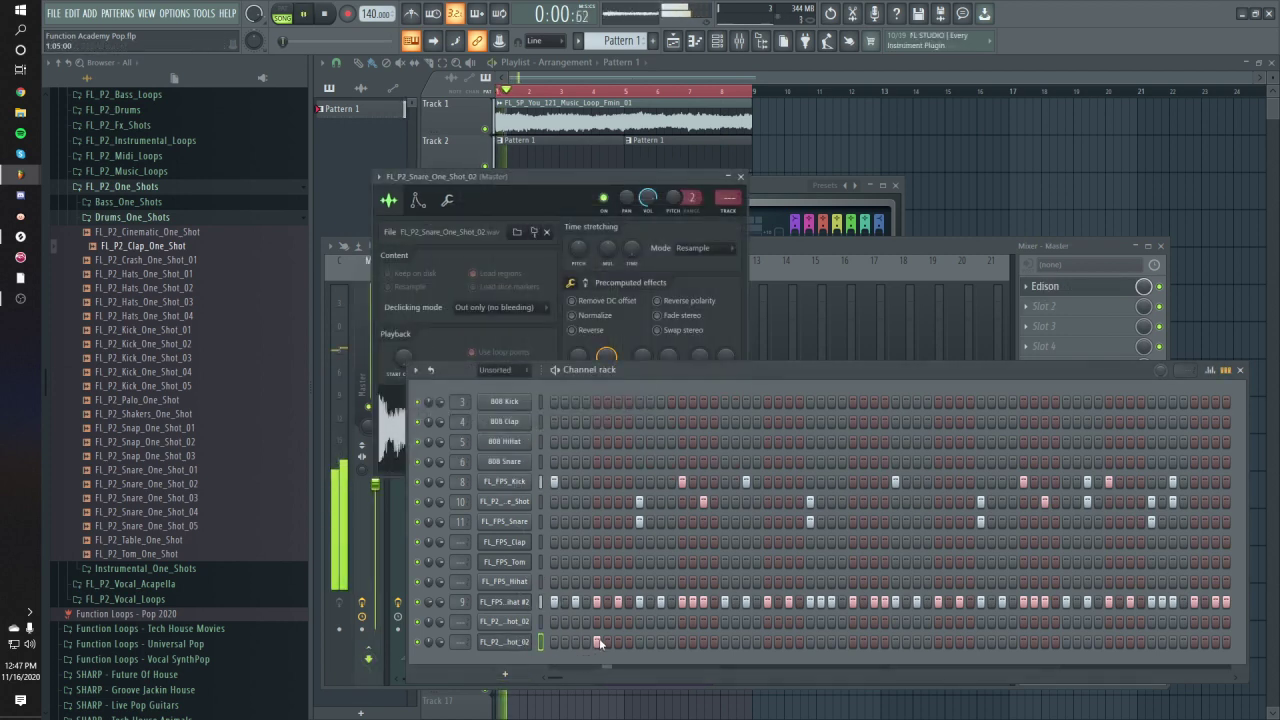
Step: Shorten the FL_P2_Snare_One_Shot_02 sample's tail with a fade-out and raise its pitch by 300 cents
{"action": "left_click", "coordinate": [518, 647]}
{"action": "left_click", "coordinate": [518, 647]}
{"action": "left_click_drag", "start_coordinate": [669, 357], "coordinate": [669, 300]}
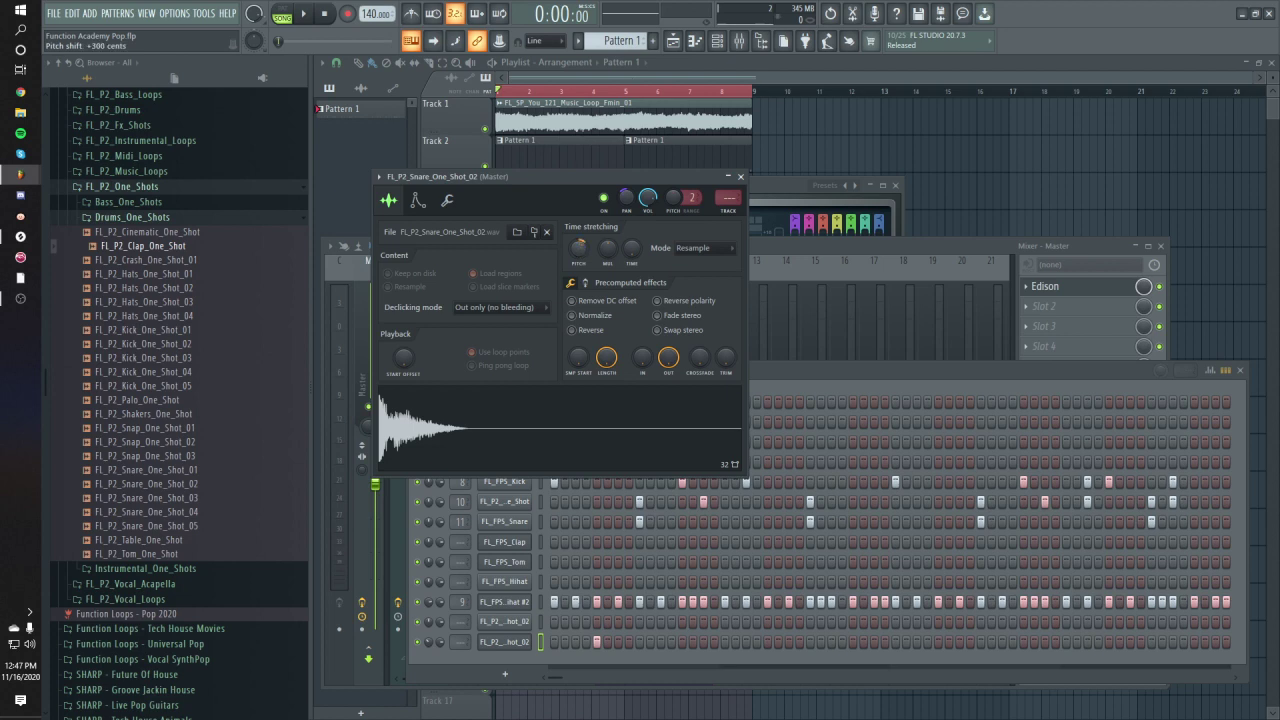
Step: Route FL_P2_Snare_One_Shot_02 to mixer track 11, name the track Off snare and lower its level
{"action": "left_click", "coordinate": [520, 444]}
{"action": "left_click", "coordinate": [534, 449]}
{"action": "left_click", "coordinate": [729, 211]}
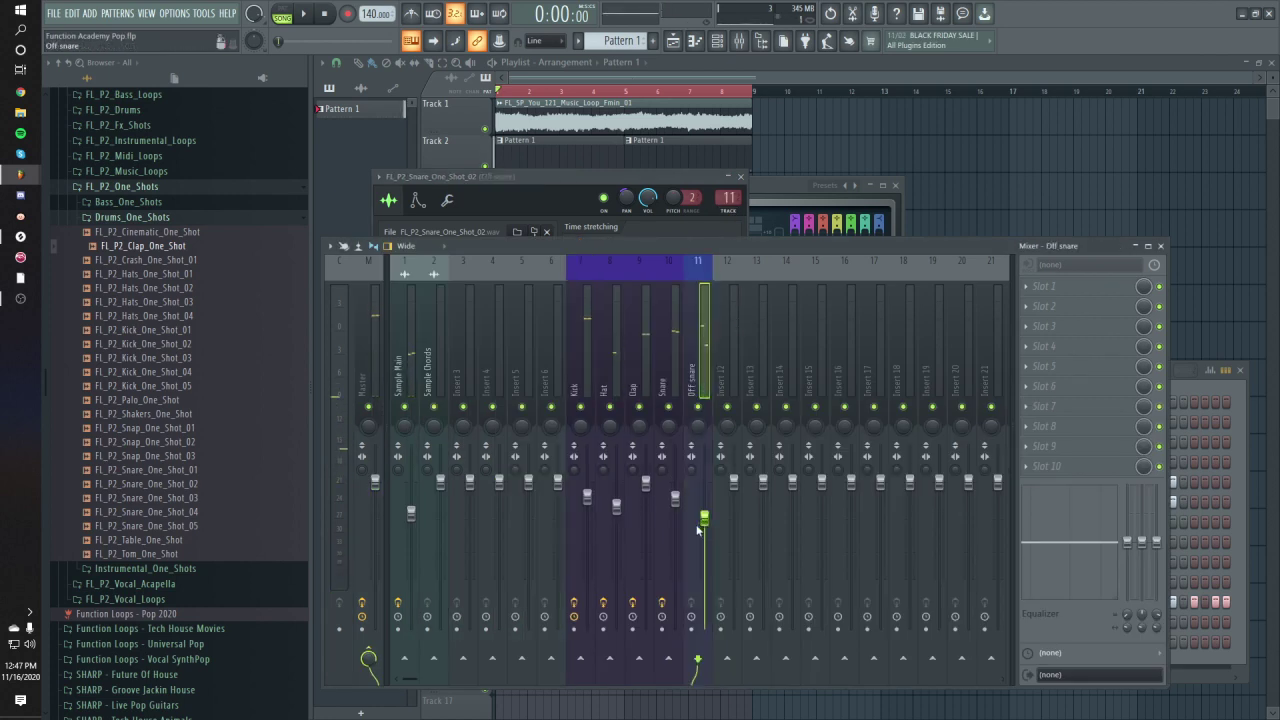
Step: Load Fruity parametric EQ in the Off snare track's first effect slot and start playback with it open
{"action": "left_click", "coordinate": [1105, 290]}
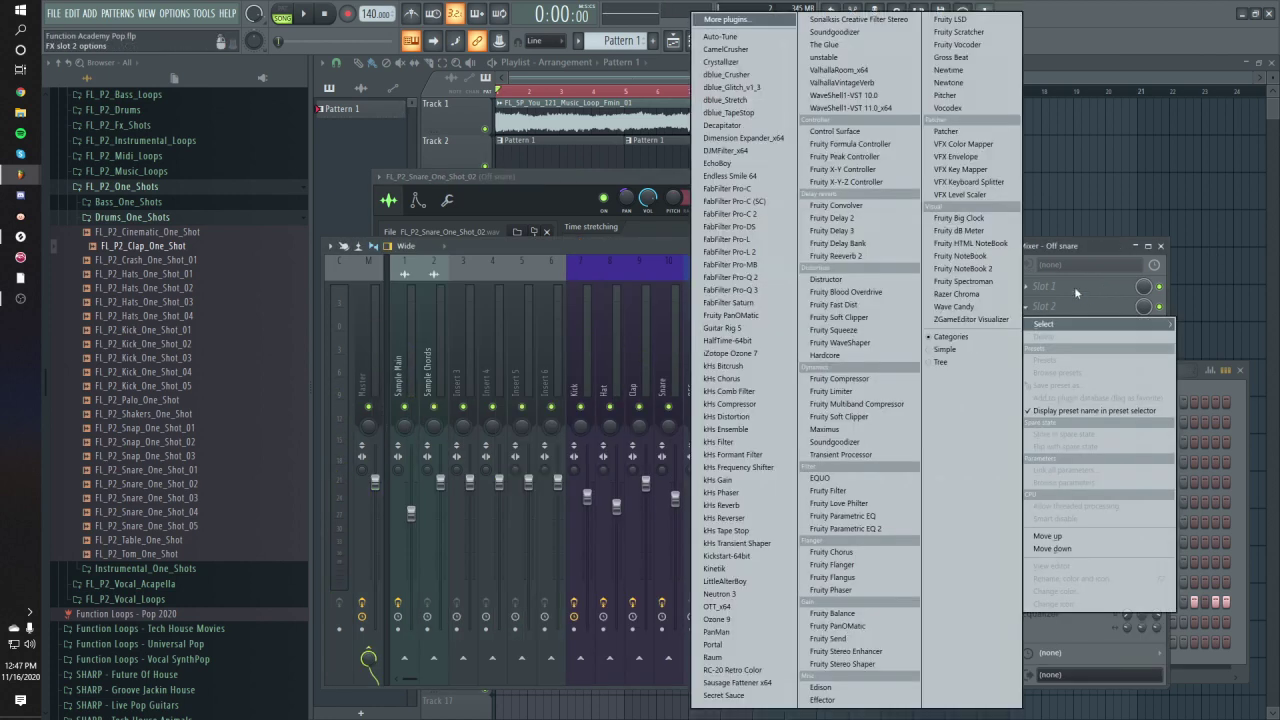
{"action": "left_click", "coordinate": [868, 530]}
{"action": "left_click", "coordinate": [881, 486]}
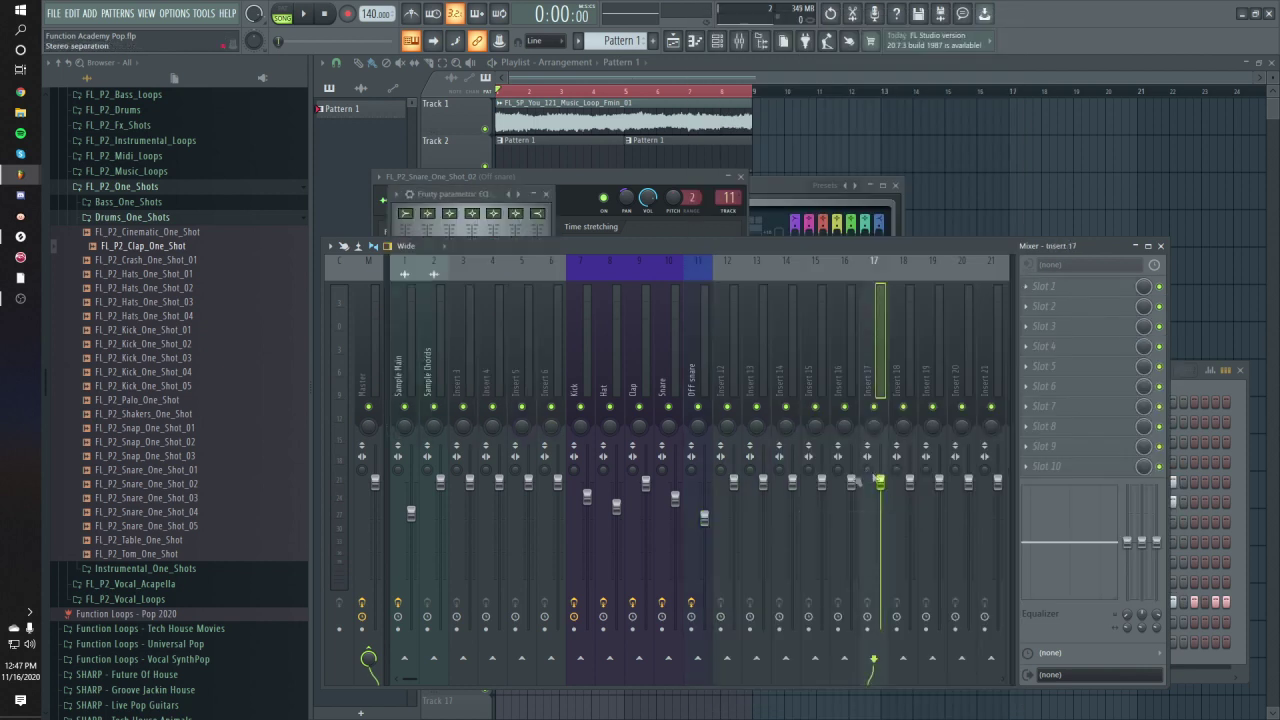
{"action": "left_click", "coordinate": [698, 560]}
{"action": "left_click", "coordinate": [1075, 286]}
{"action": "key", "text": "space"}
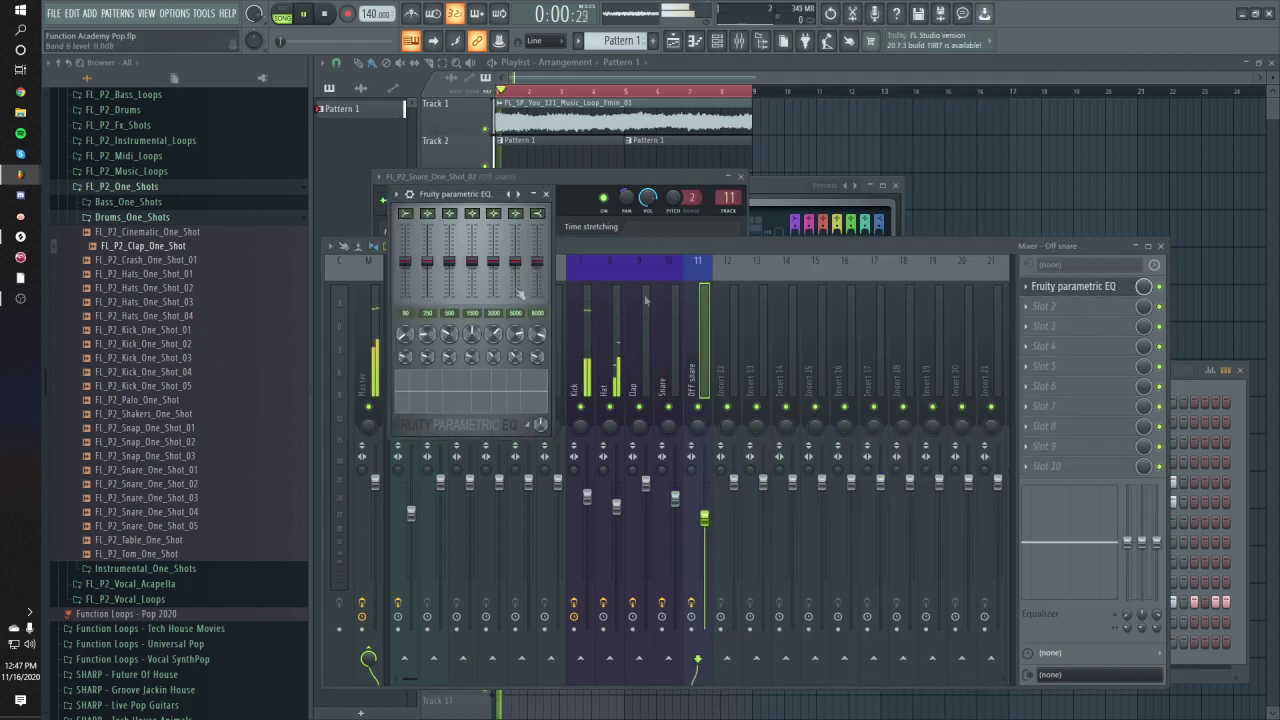
Step: Replace the Off snare equalizer with Fruity parametric EQ 2 and cut the lows with a steep band 1 high-pass
{"action": "left_click", "coordinate": [1030, 287]}
{"action": "mouse_move", "coordinate": [1046, 304]}
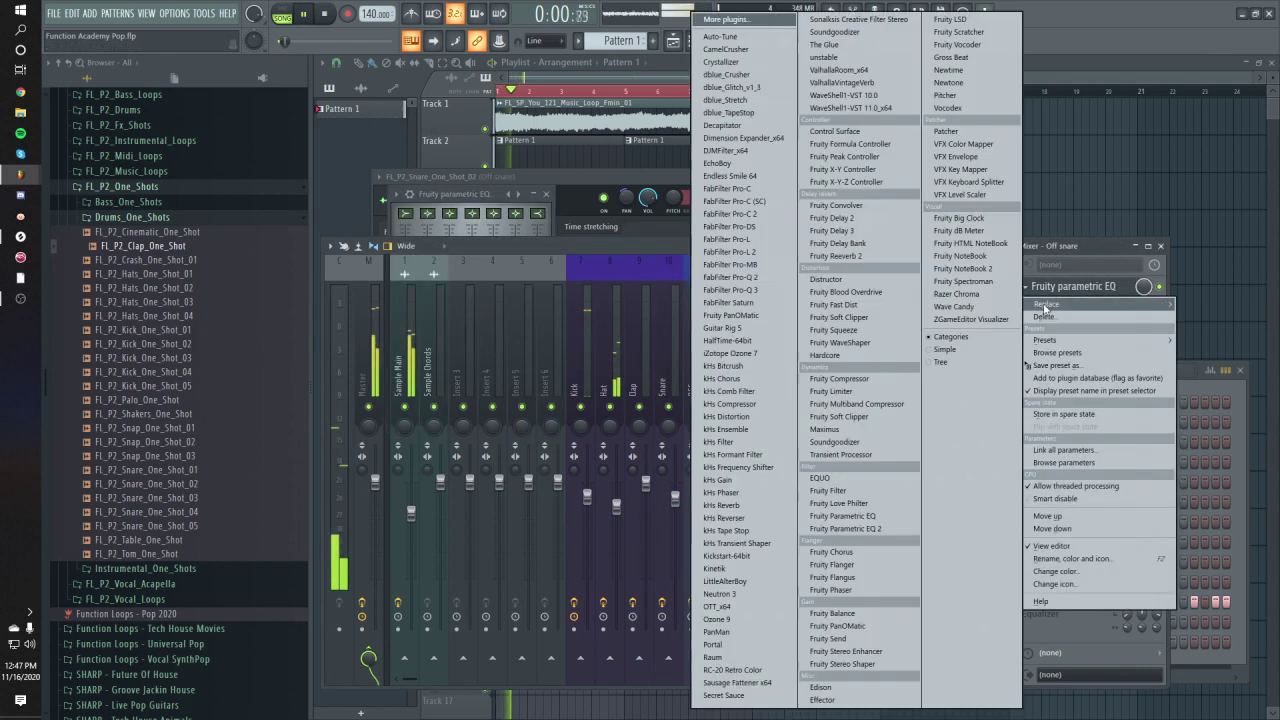
{"action": "left_click", "coordinate": [850, 528]}
{"action": "left_click_drag", "start_coordinate": [453, 301], "coordinate": [522, 358]}
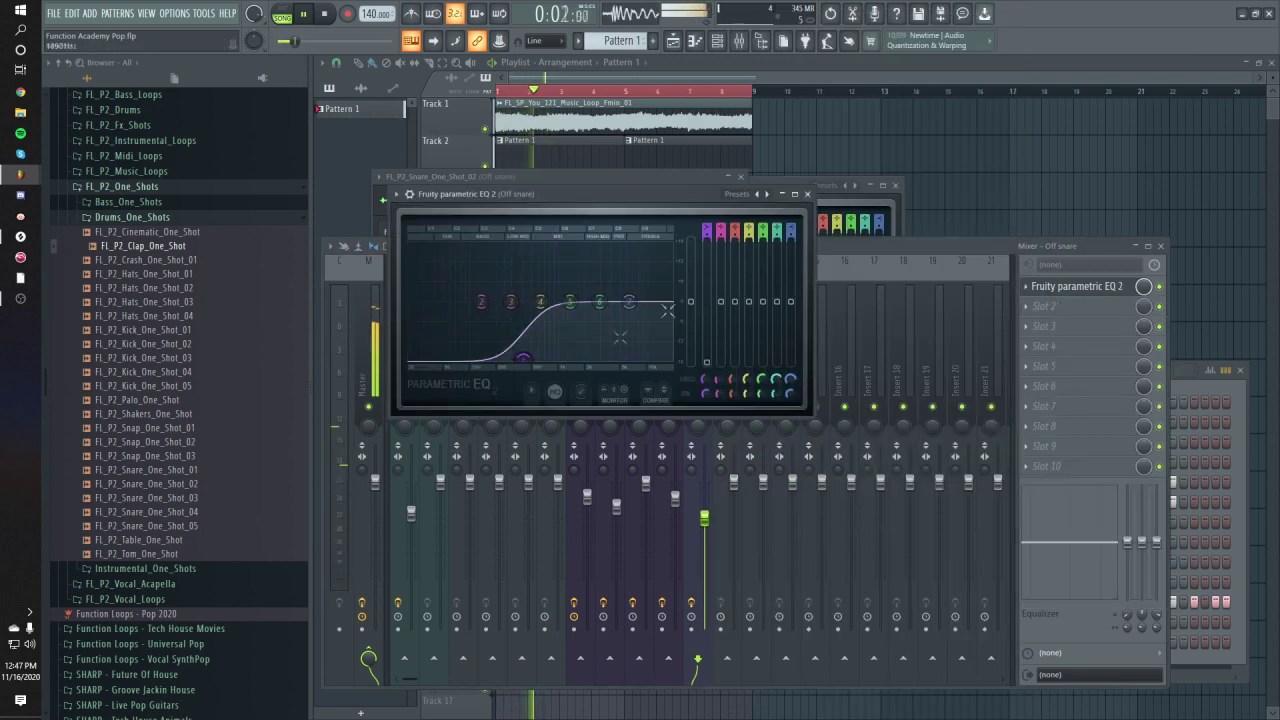
Step: Add kHs Reverb below the Off snare equalizer and set its Mix to 42 %
{"action": "left_click", "coordinate": [1069, 309]}
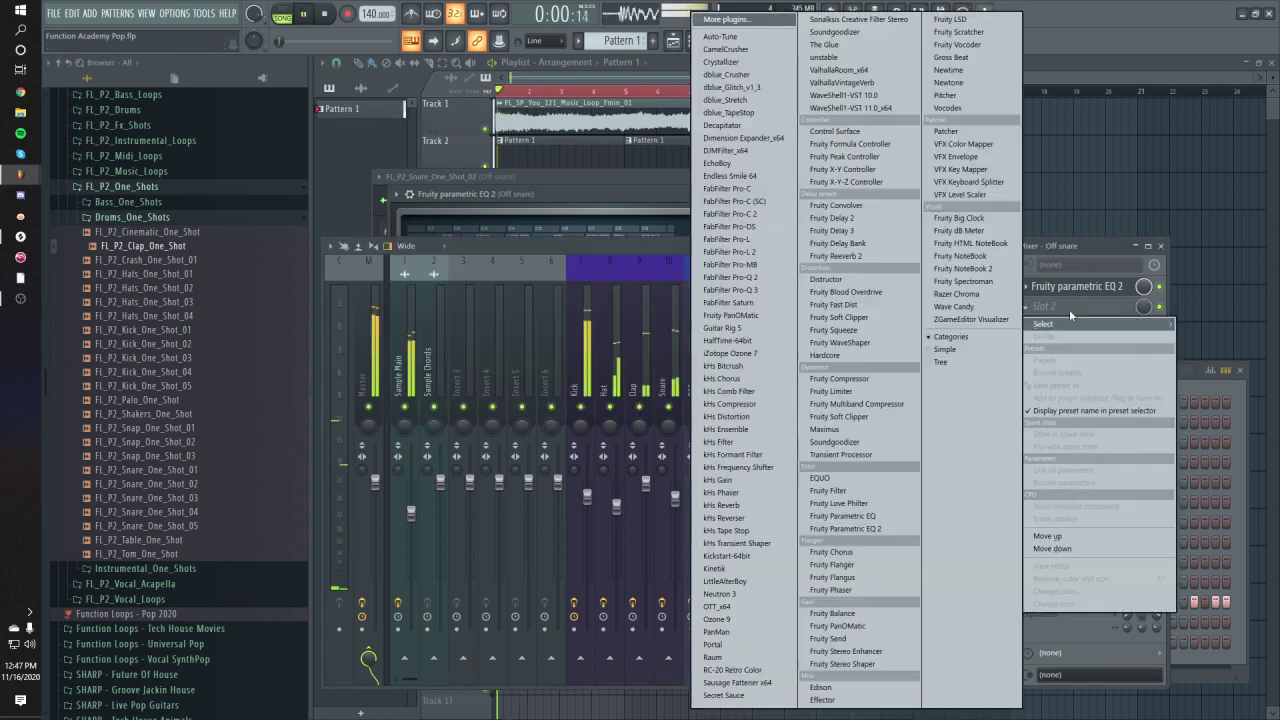
{"action": "left_click", "coordinate": [749, 511]}
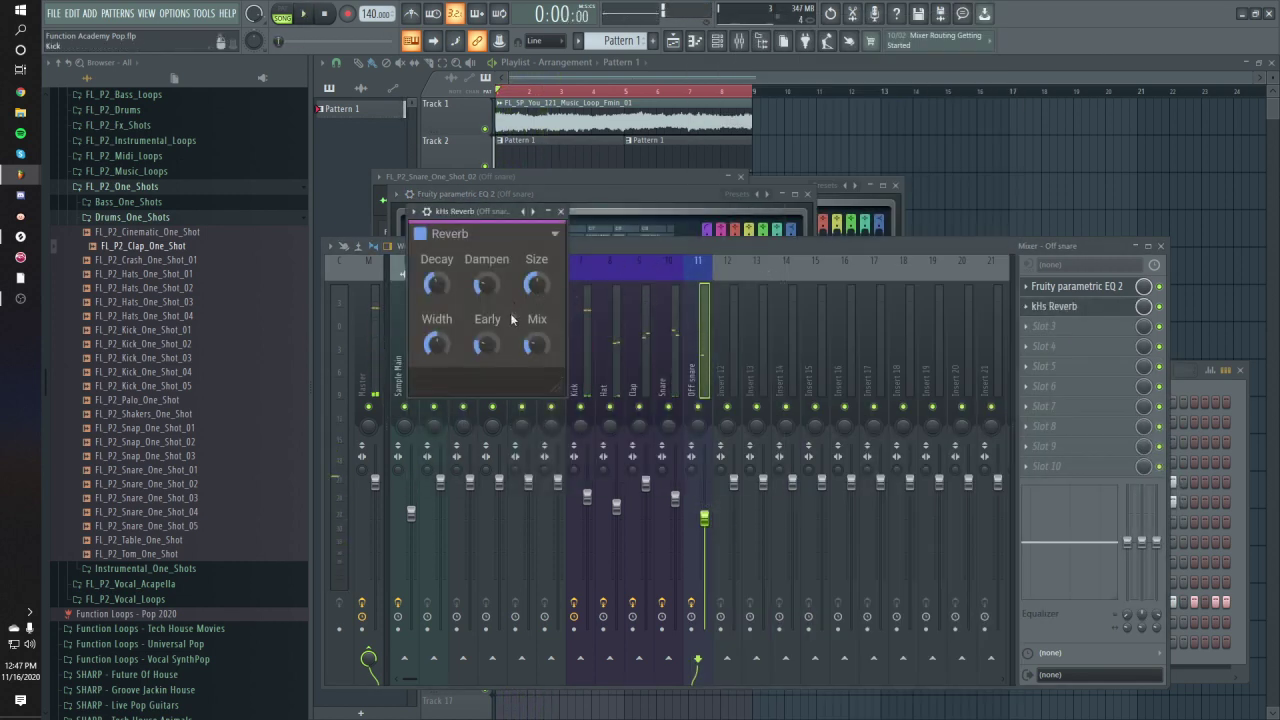
{"action": "key", "text": "space"}
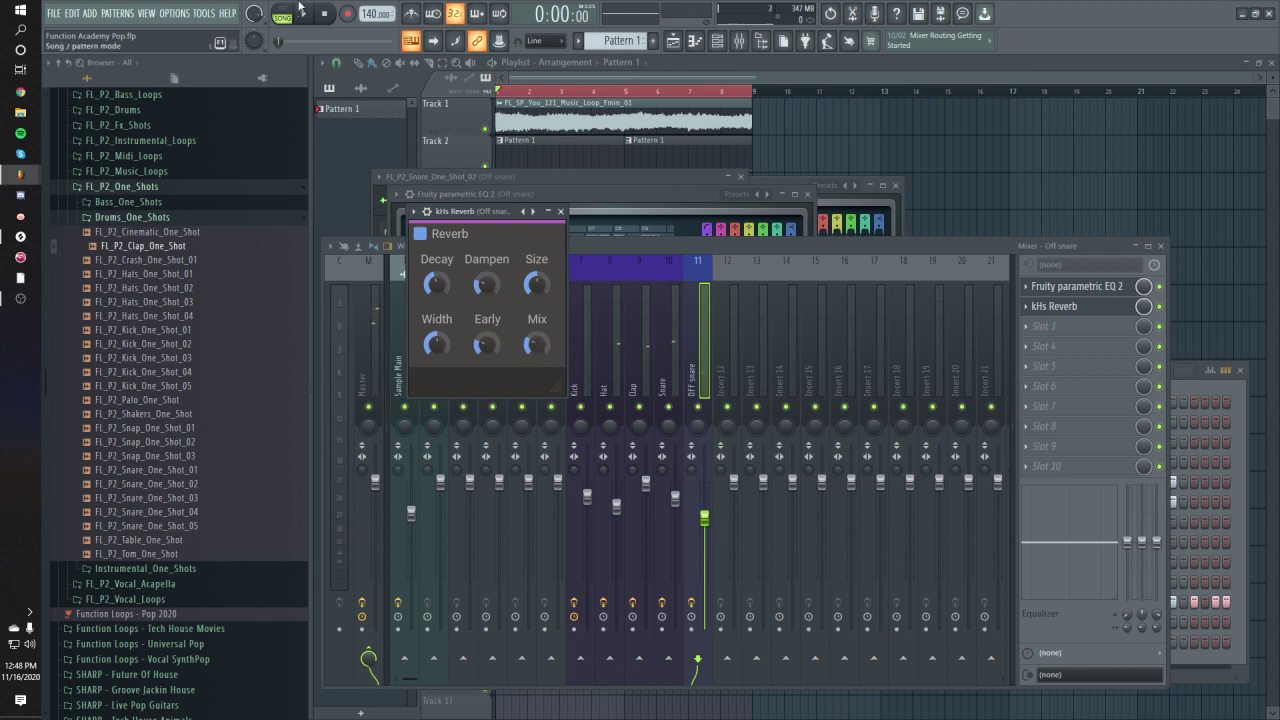
{"action": "left_click_drag", "start_coordinate": [537, 346], "coordinate": [537, 338]}
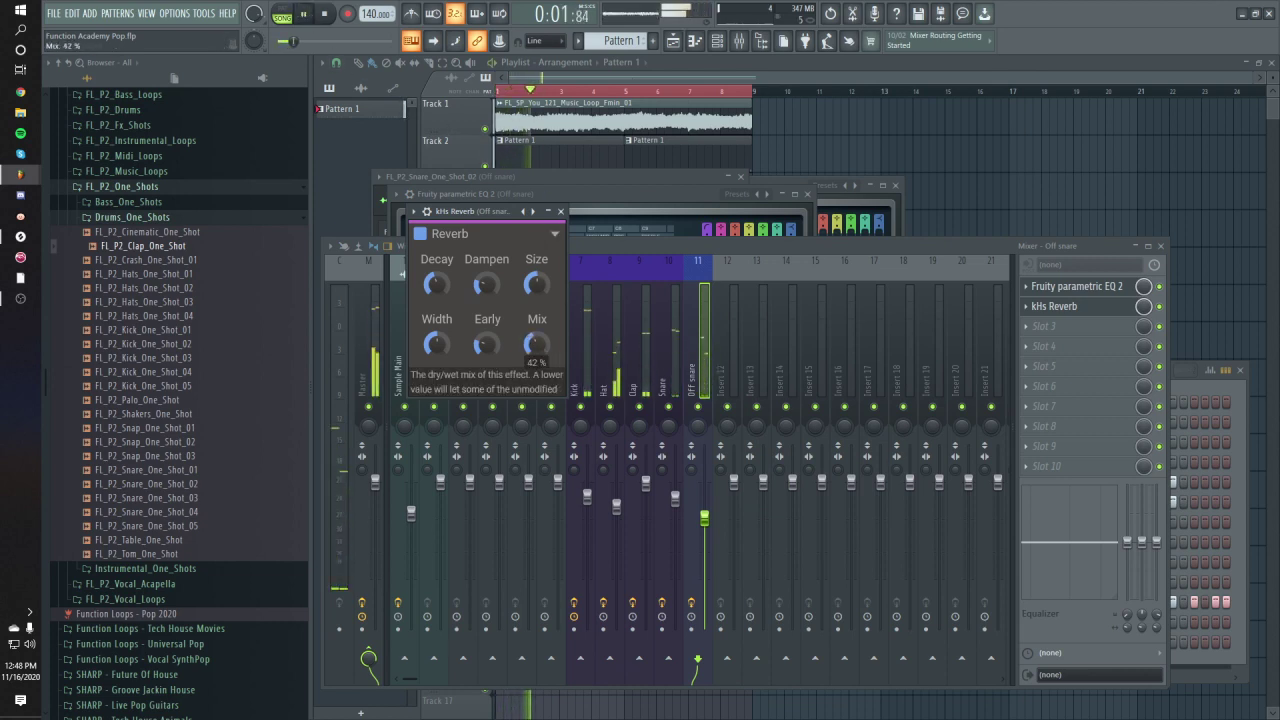
Step: Pan the Off snare track slightly left, lower its level, and unsolo it
{"action": "left_click", "coordinate": [706, 292]}
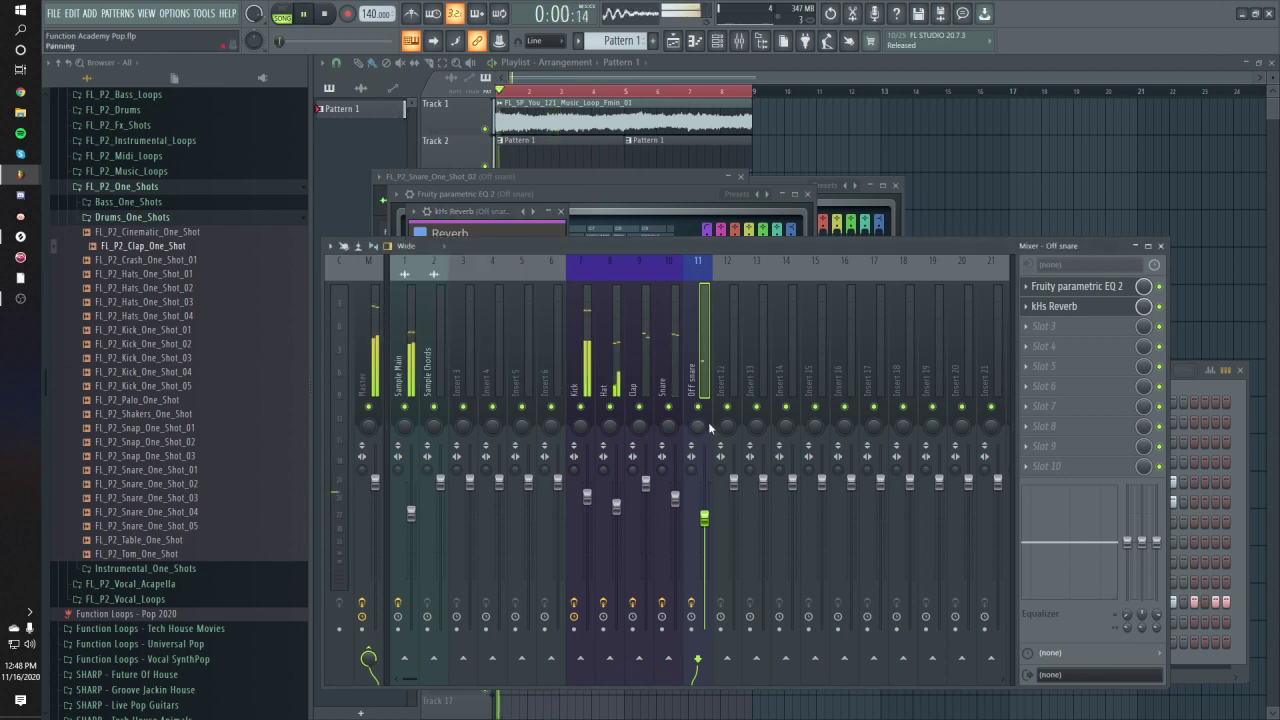
{"action": "left_click_drag", "start_coordinate": [708, 520], "coordinate": [707, 550]}
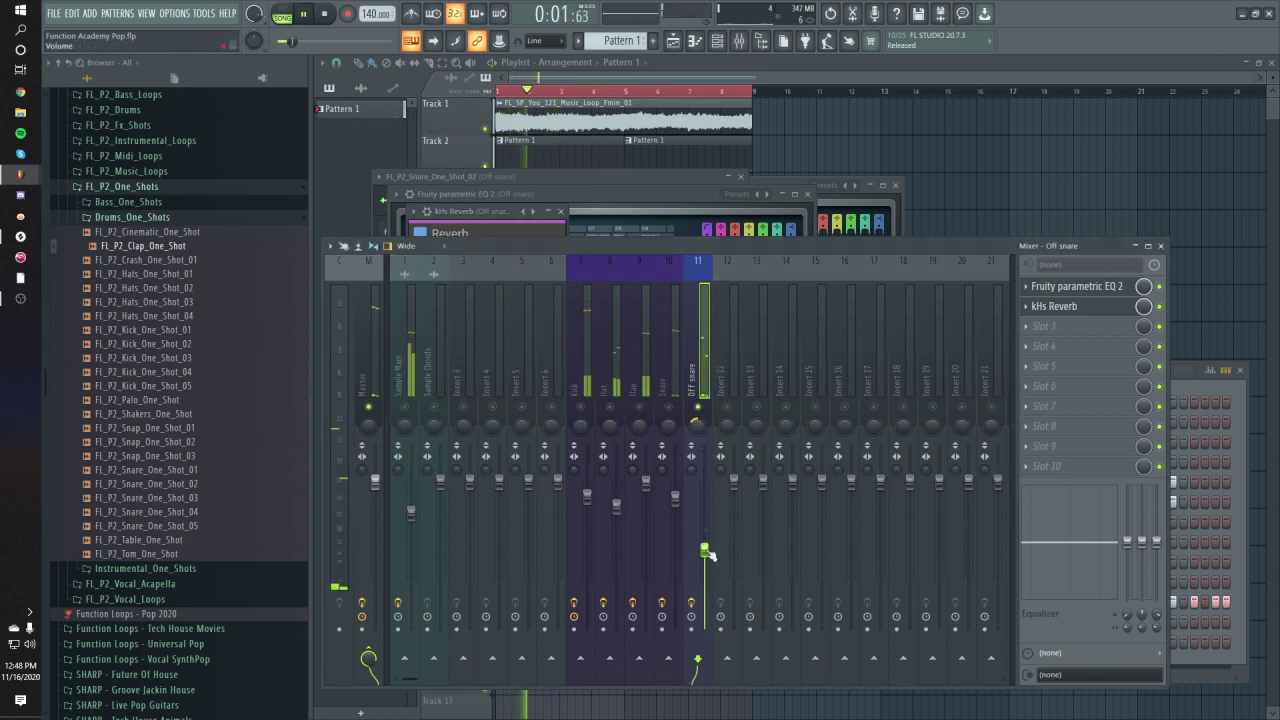
{"action": "right_click", "coordinate": [698, 408]}
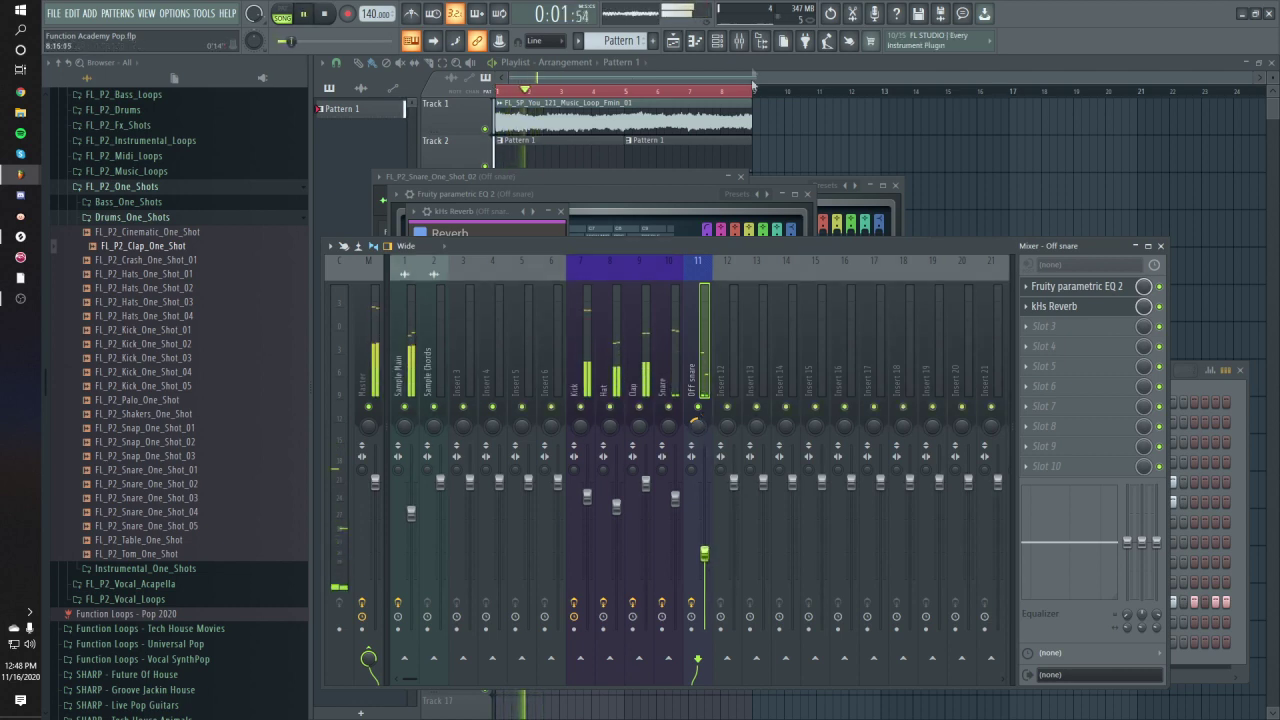
Step: Add an FL_P2_Snare_One_Shot_02 hit on step 37 and play the part with its piano roll open
{"action": "left_click", "coordinate": [717, 40]}
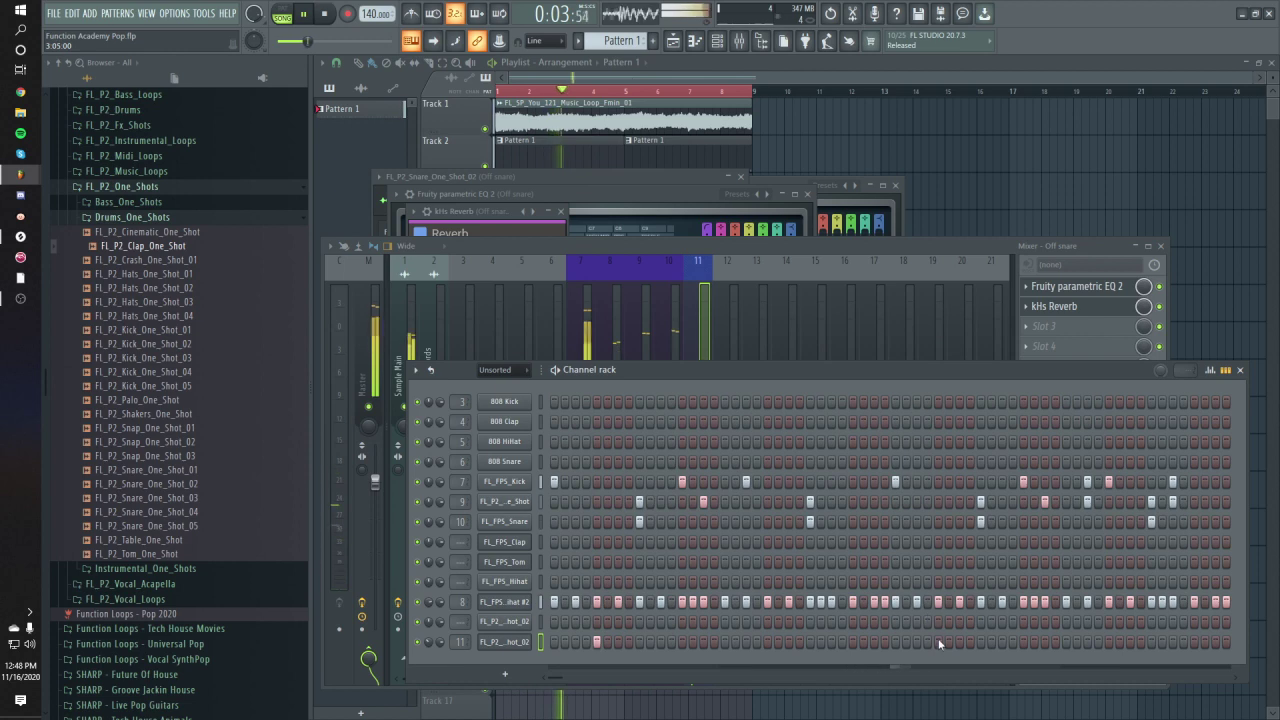
{"action": "key", "text": "space"}
{"action": "right_click", "coordinate": [522, 521]}
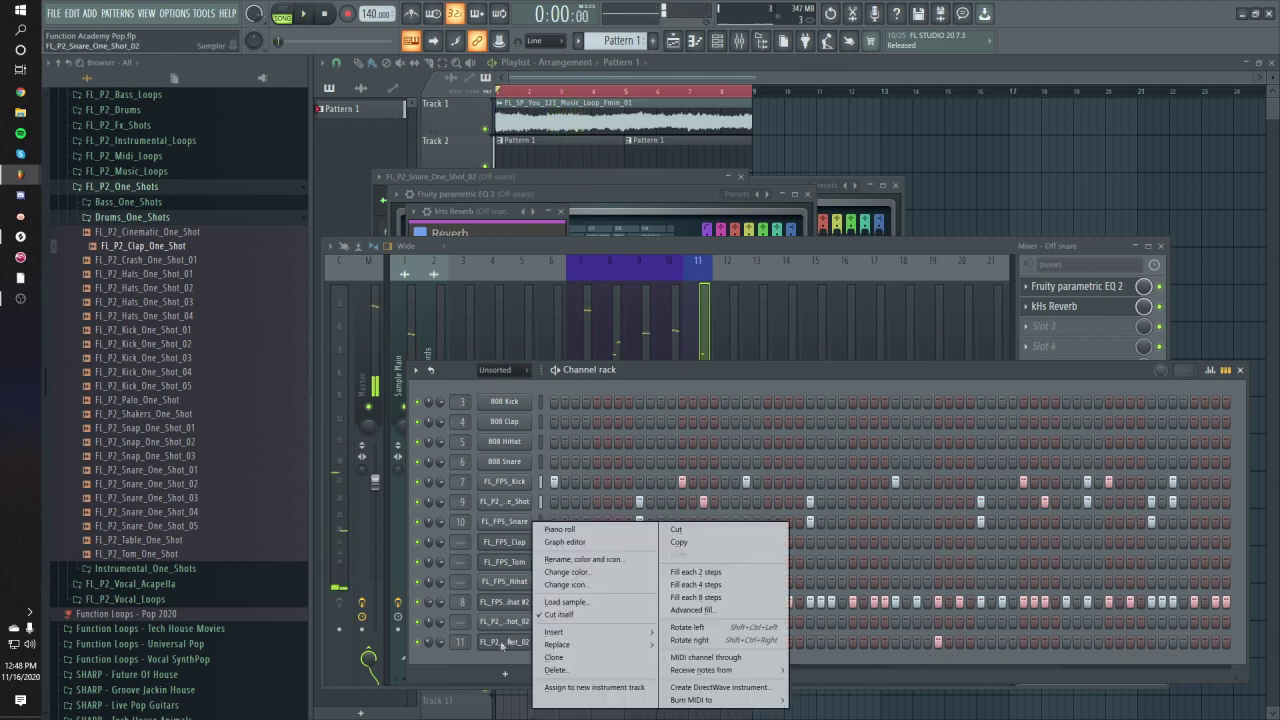
{"action": "left_click", "coordinate": [560, 529]}
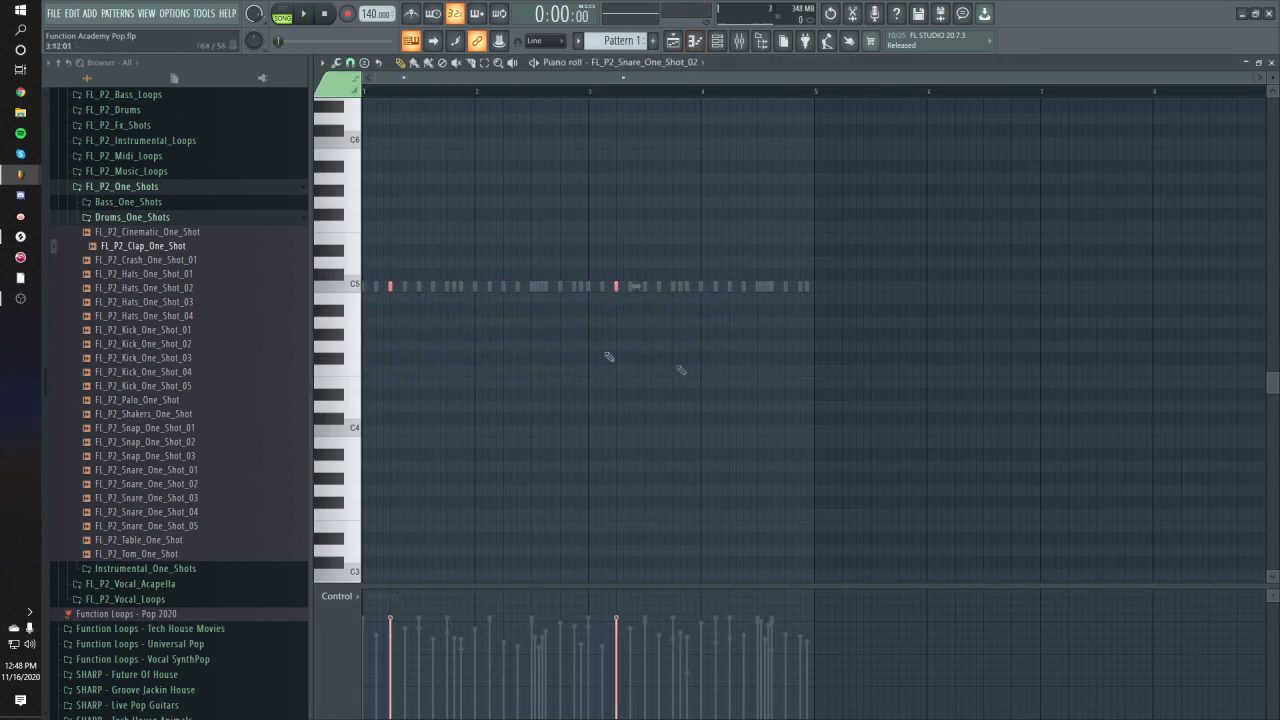
{"action": "key", "text": "space"}
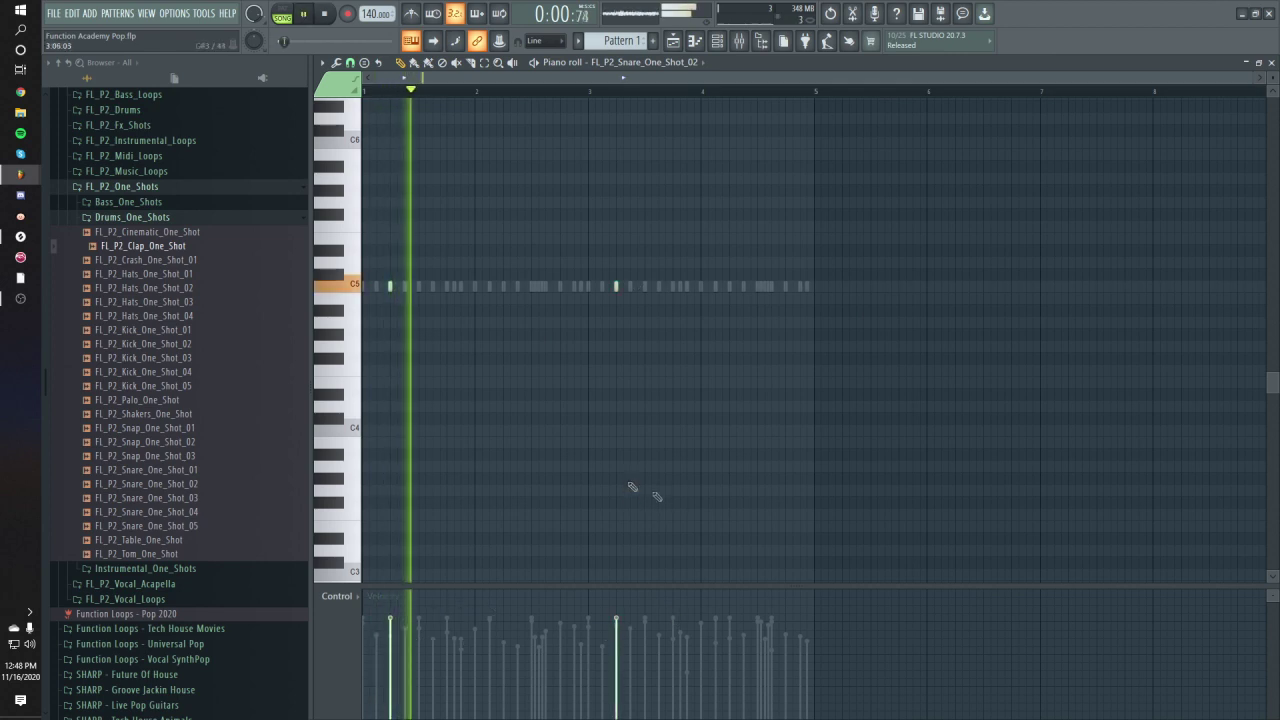
Step: Place an FL_FPS_Tom hit on step 63, set its stretch mode to Auto and adjust its precomputed effects
{"action": "key", "text": "F6"}
{"action": "key", "text": "space"}
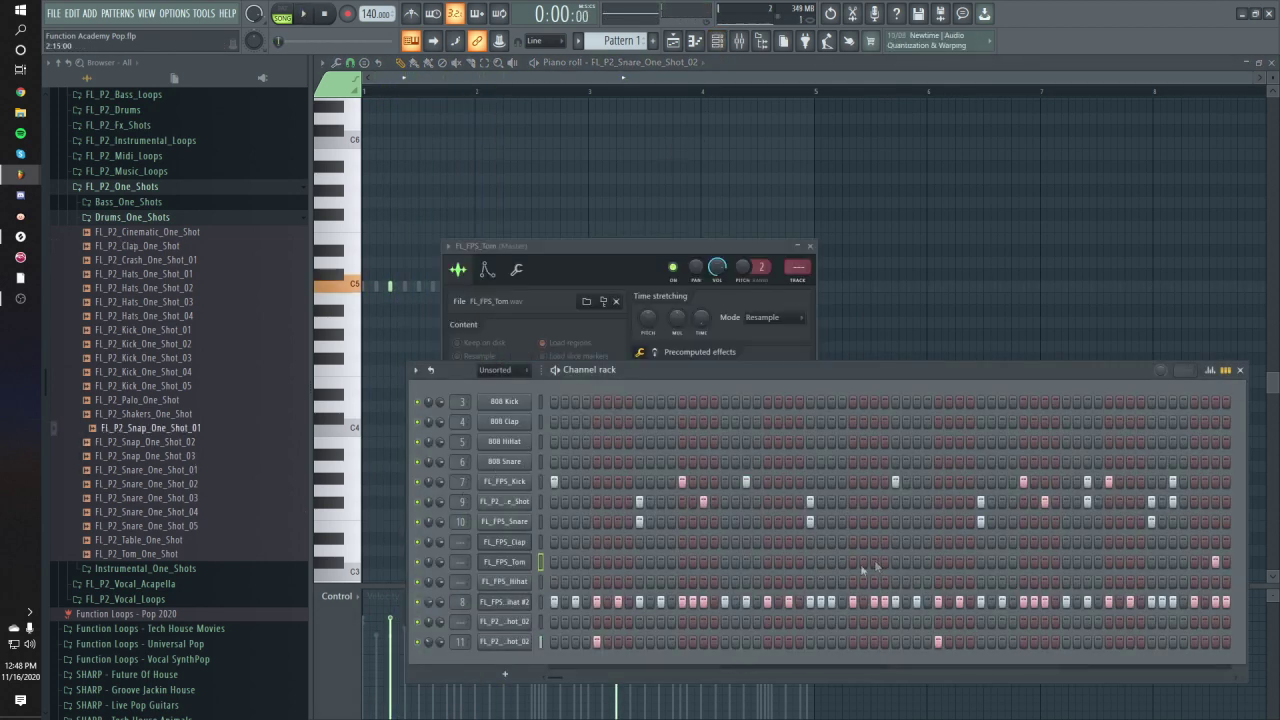
{"action": "left_click", "coordinate": [504, 561]}
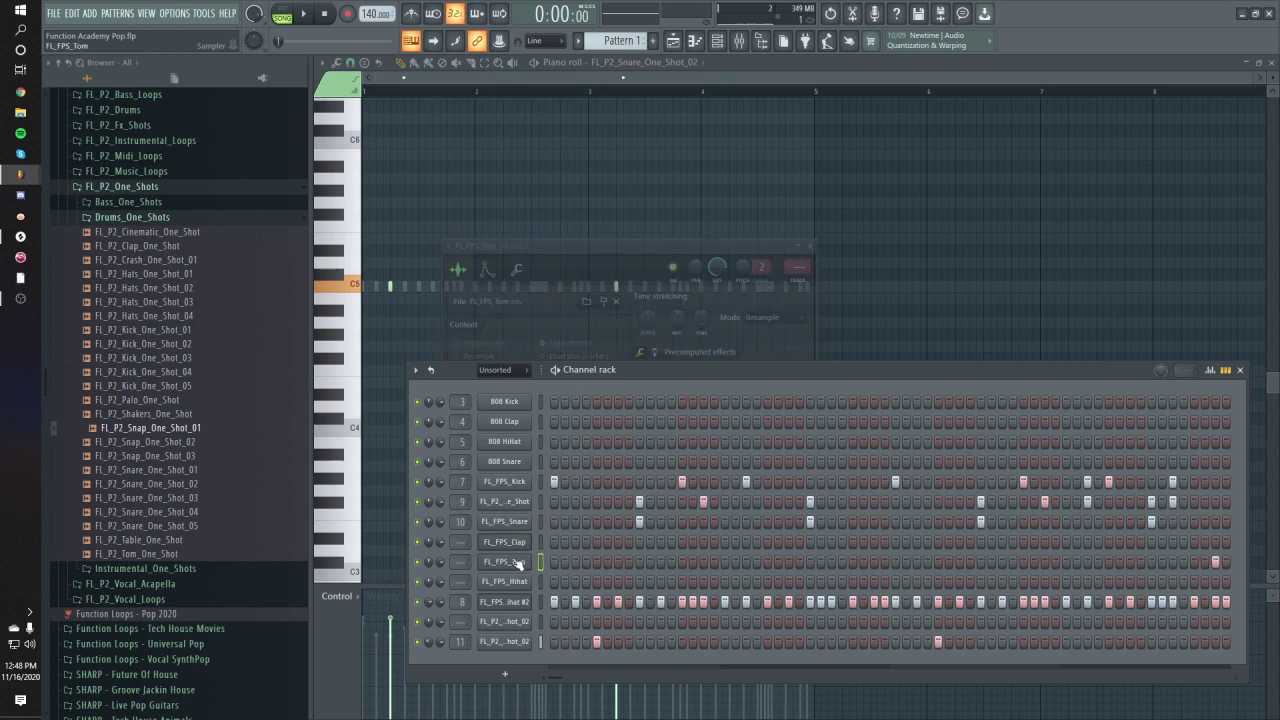
{"action": "left_click", "coordinate": [654, 354]}
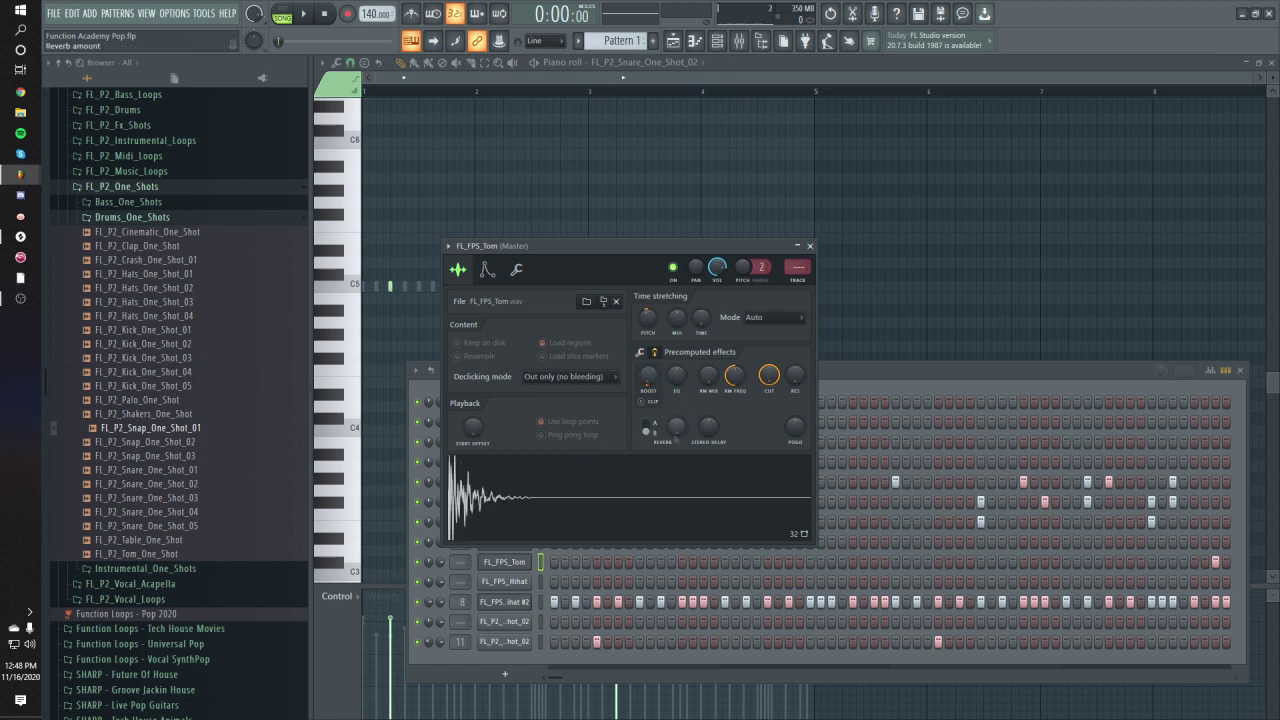
{"action": "left_click_drag", "start_coordinate": [676, 428], "coordinate": [677, 445]}
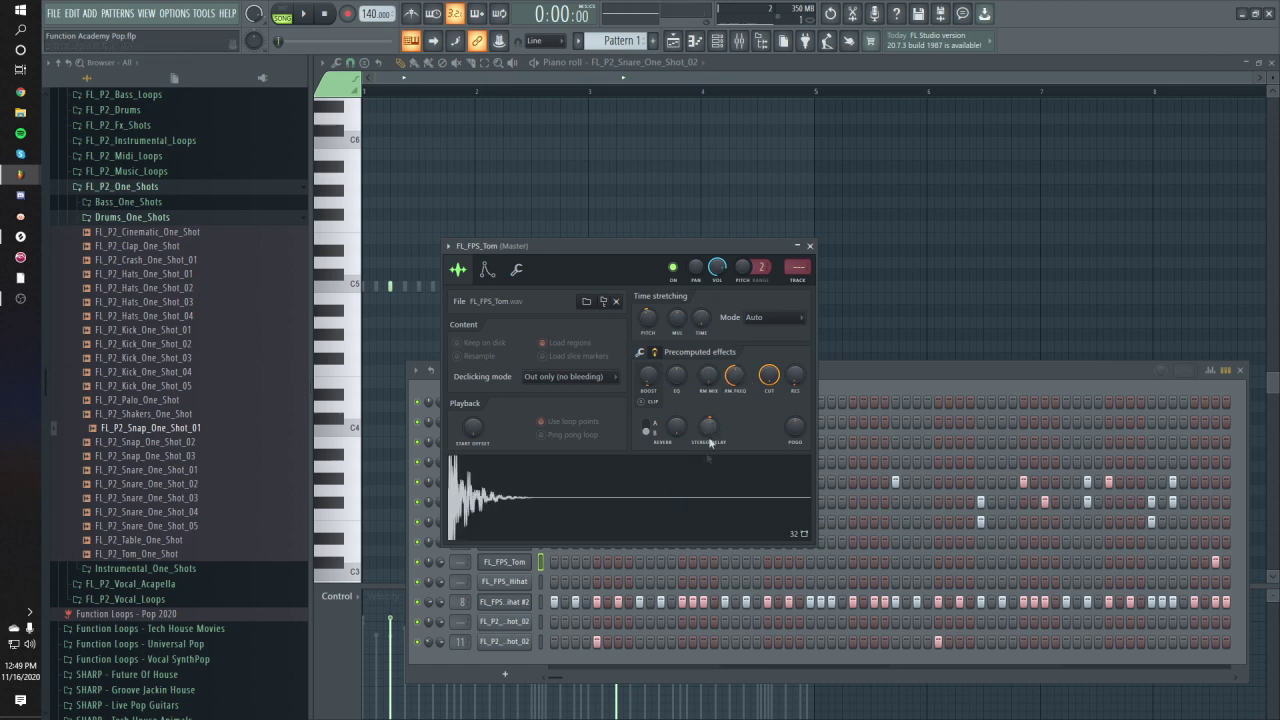
Step: Route FL_FPS_Tom to mixer track 12 and lower its level while the arrangement plays
{"action": "left_click", "coordinate": [798, 283]}
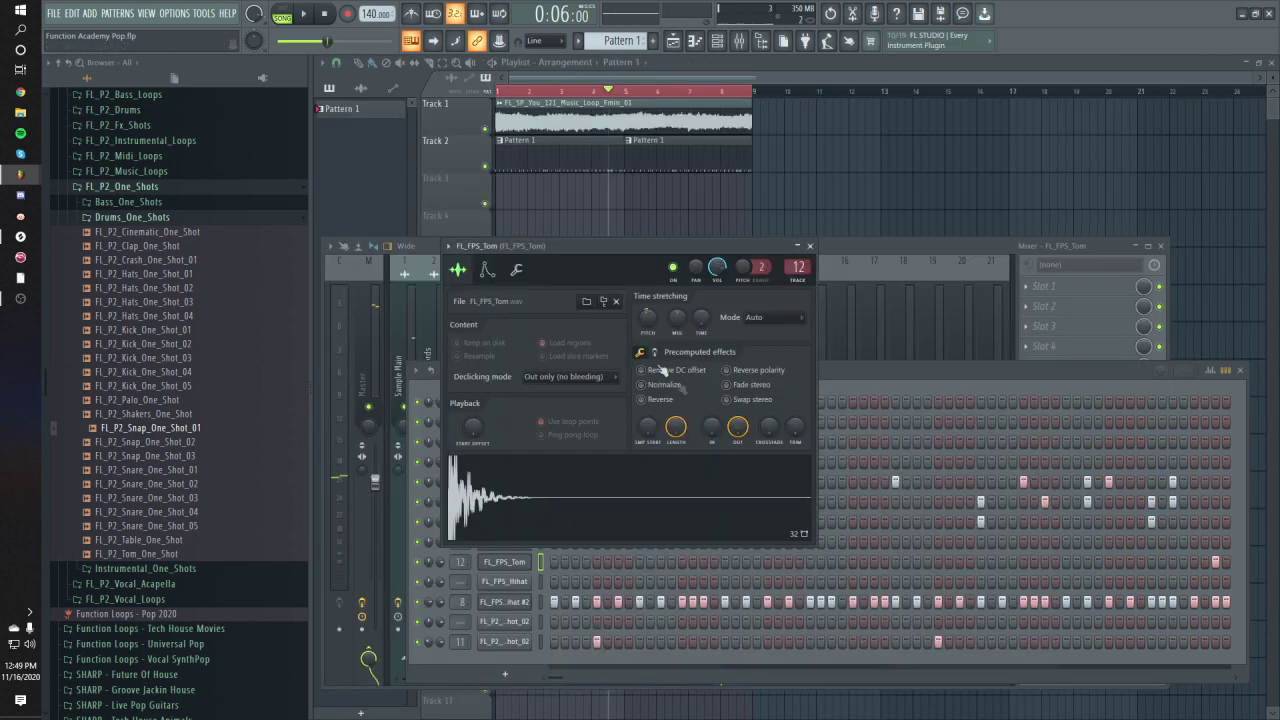
{"action": "left_click", "coordinate": [800, 266]}
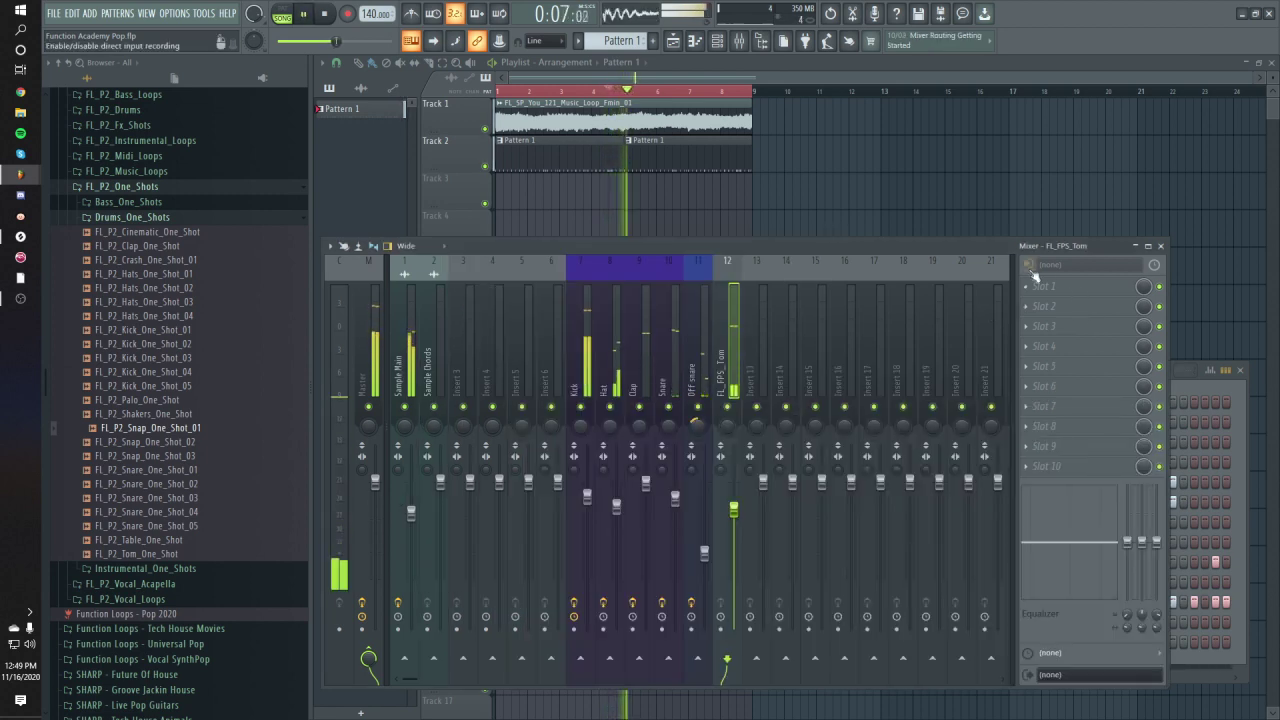
{"action": "left_click_drag", "start_coordinate": [740, 512], "coordinate": [740, 550]}
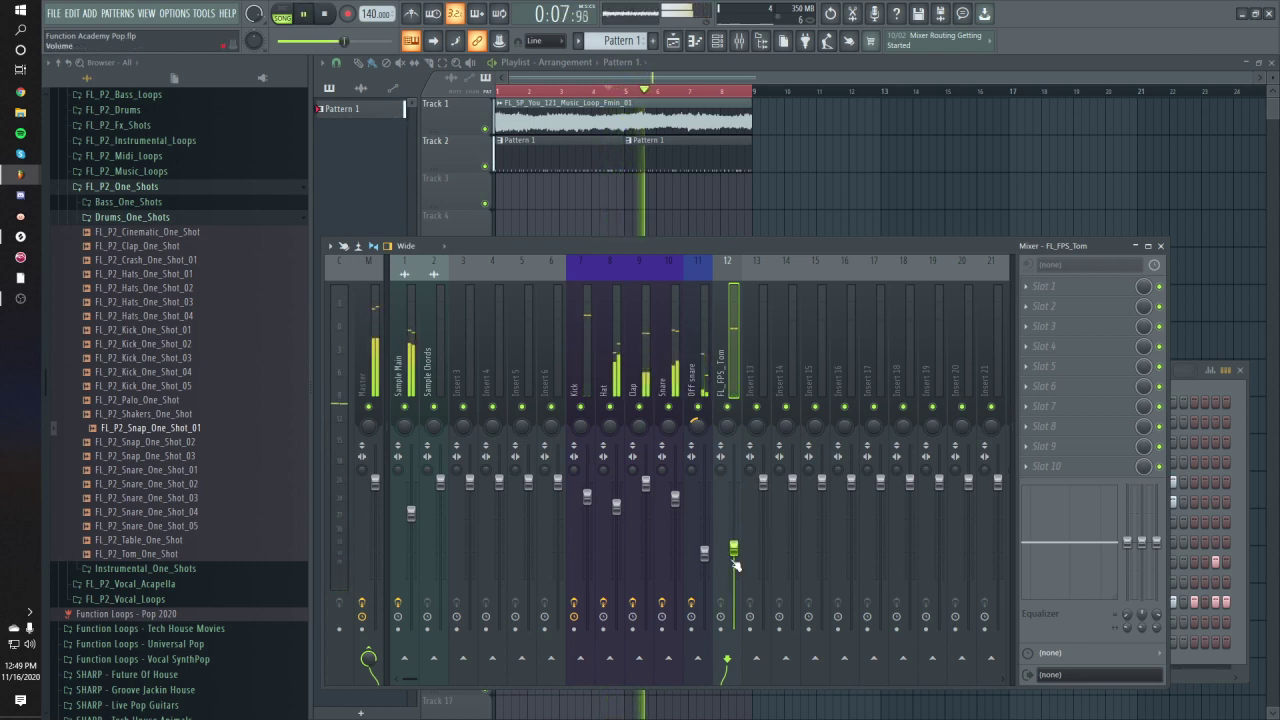
{"action": "left_click_drag", "start_coordinate": [734, 549], "coordinate": [736, 560]}
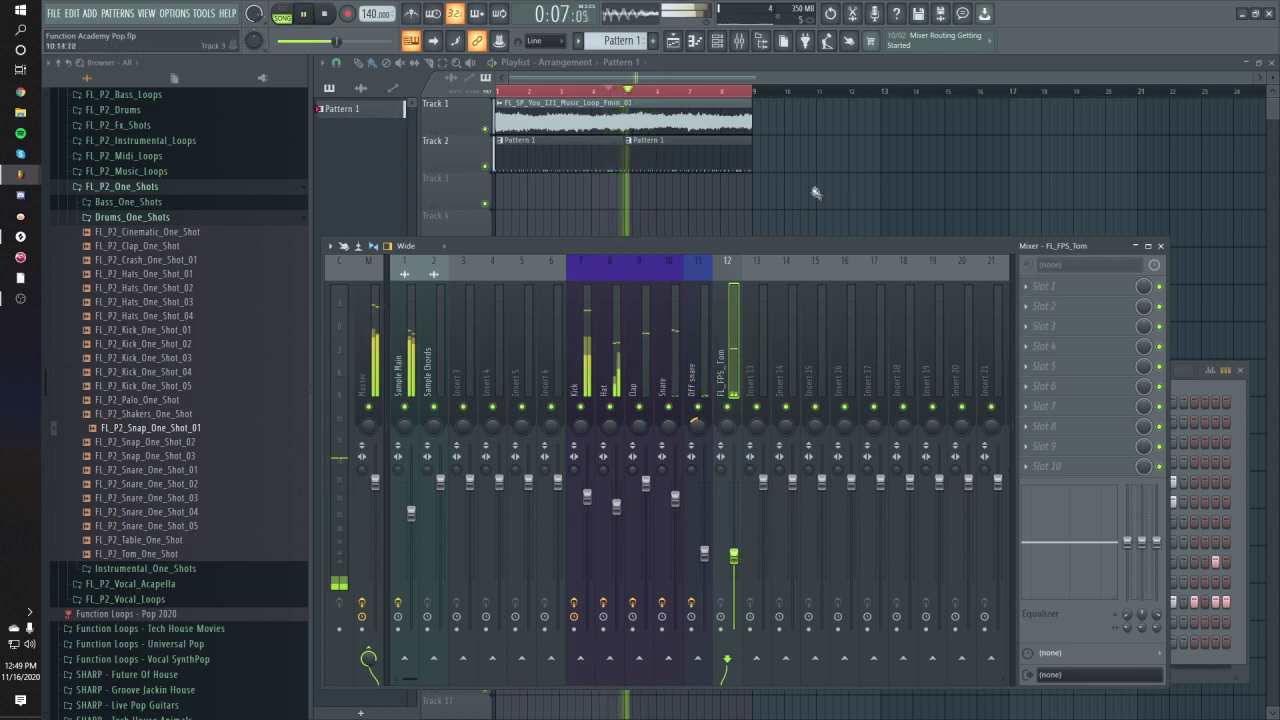
Step: Close the mixer and stop playback, leaving only the playlist on display
{"action": "key", "text": "F9"}
{"action": "key", "text": "space"}
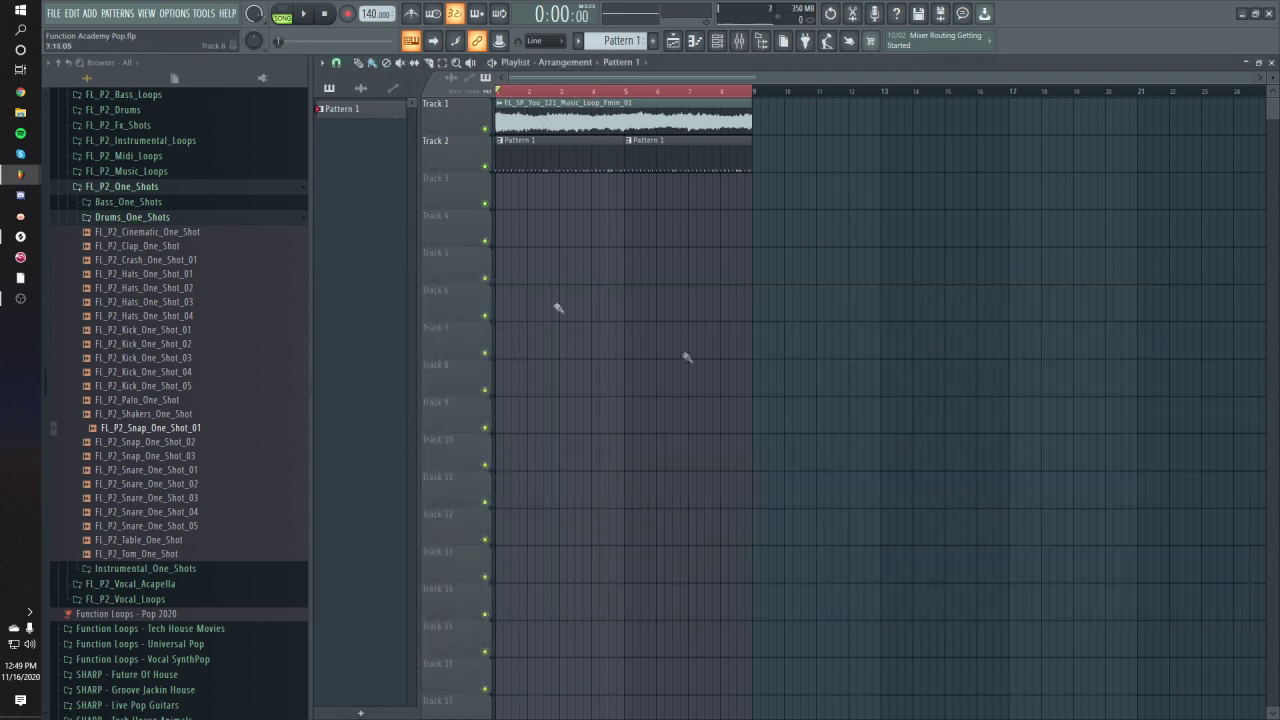
{"action": "mouse_move", "coordinate": [18, 172]}
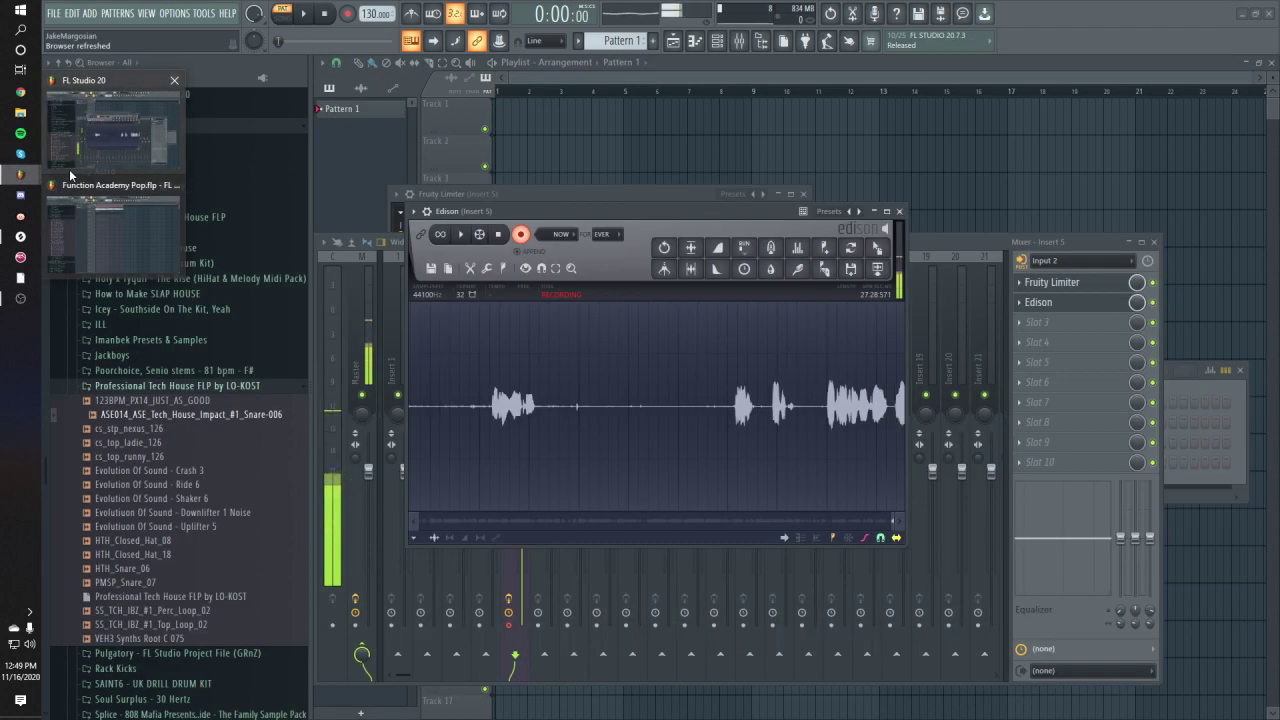